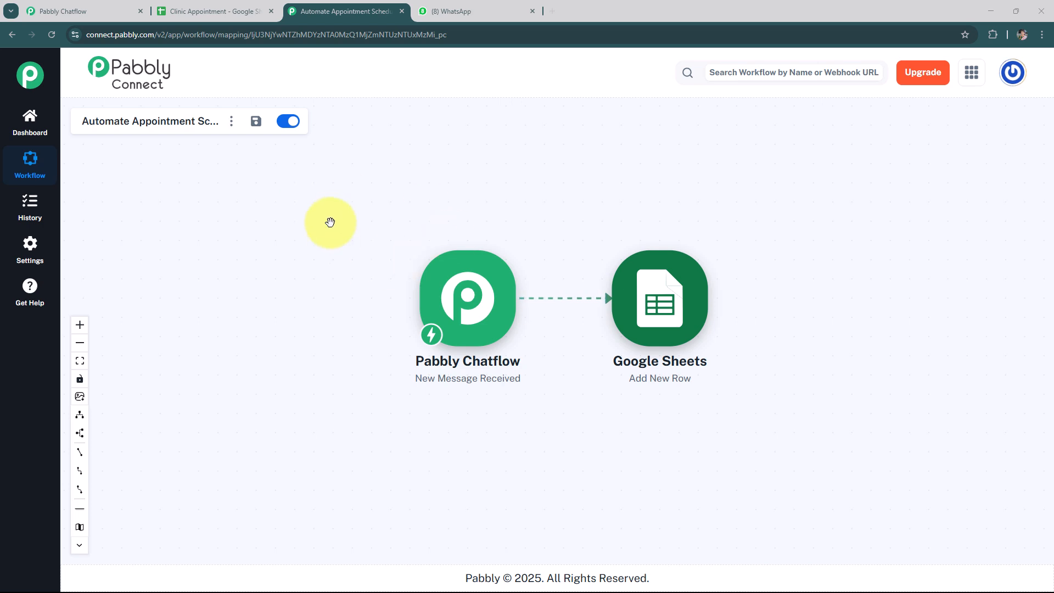
Open the Pabbly Chatflow trigger and start recapturing its webhook response
click(449, 290)
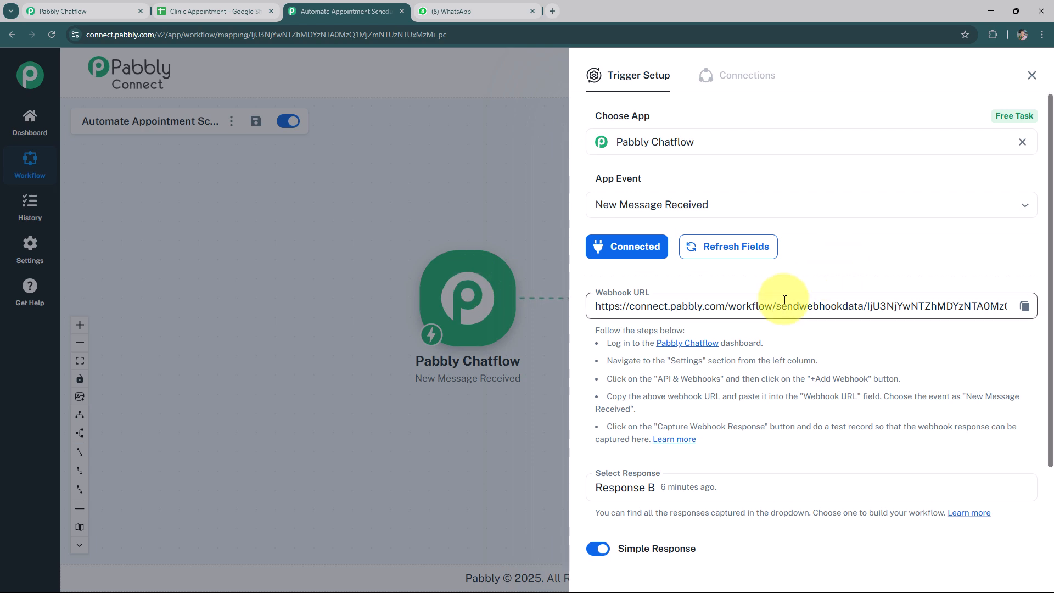
scroll(747, 285, down, 2)
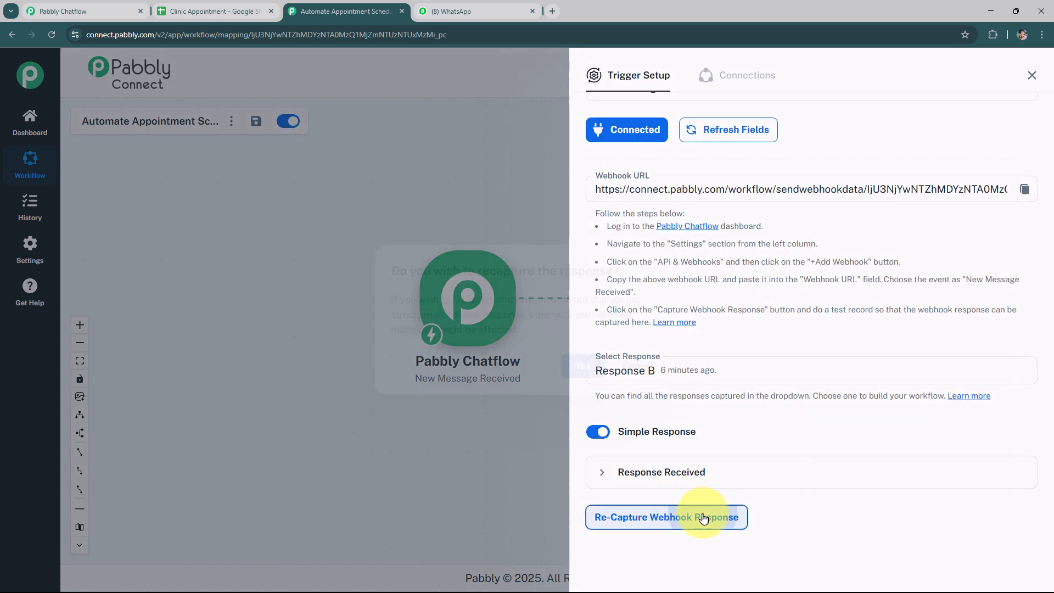
click(707, 515)
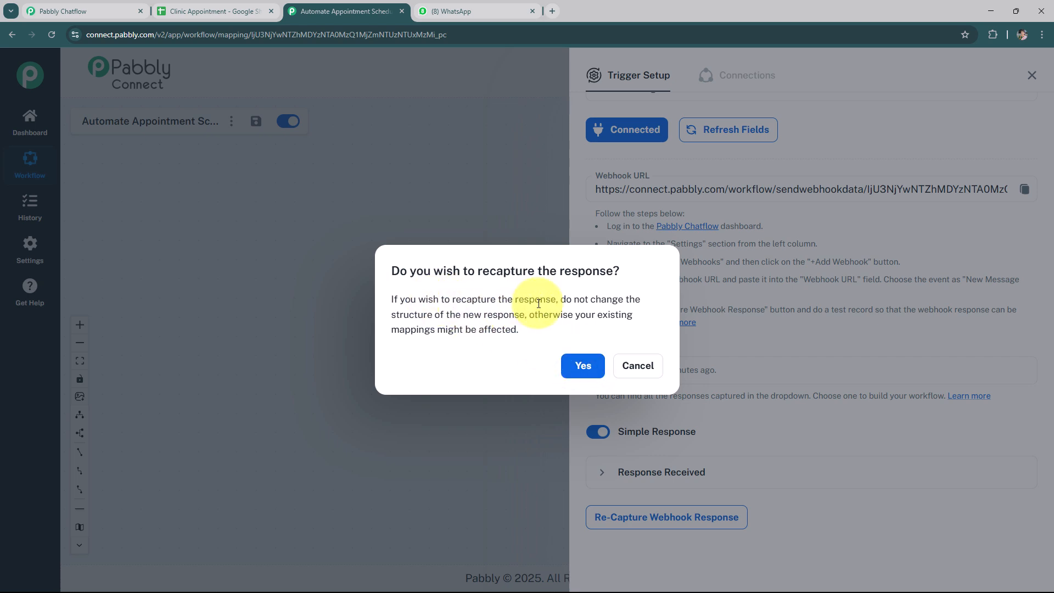
click(582, 366)
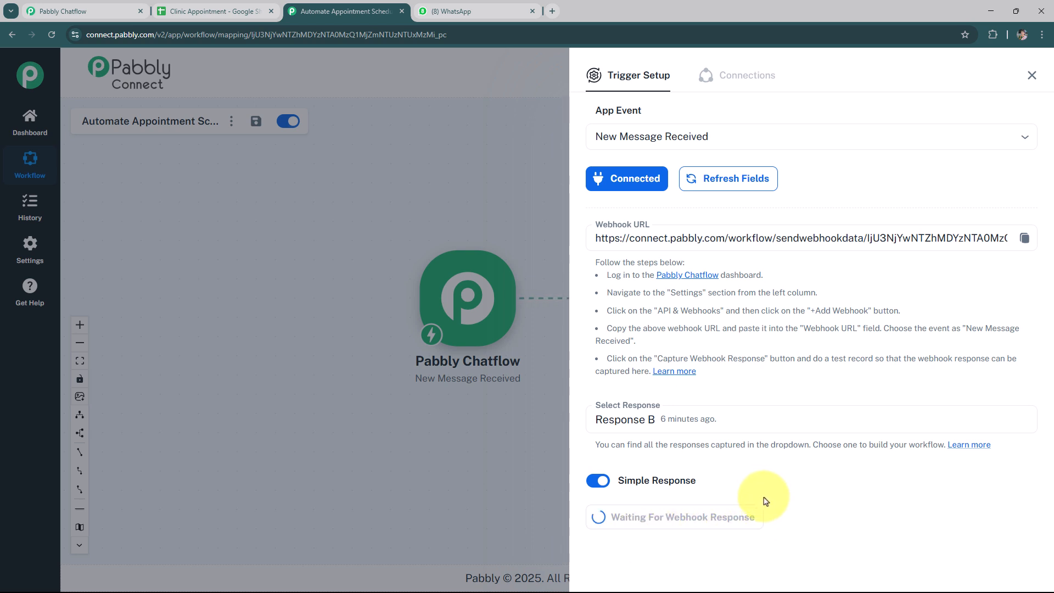
Switch to WhatsApp and send "Book Appointment" in the Clinic Appointment chat
click(464, 11)
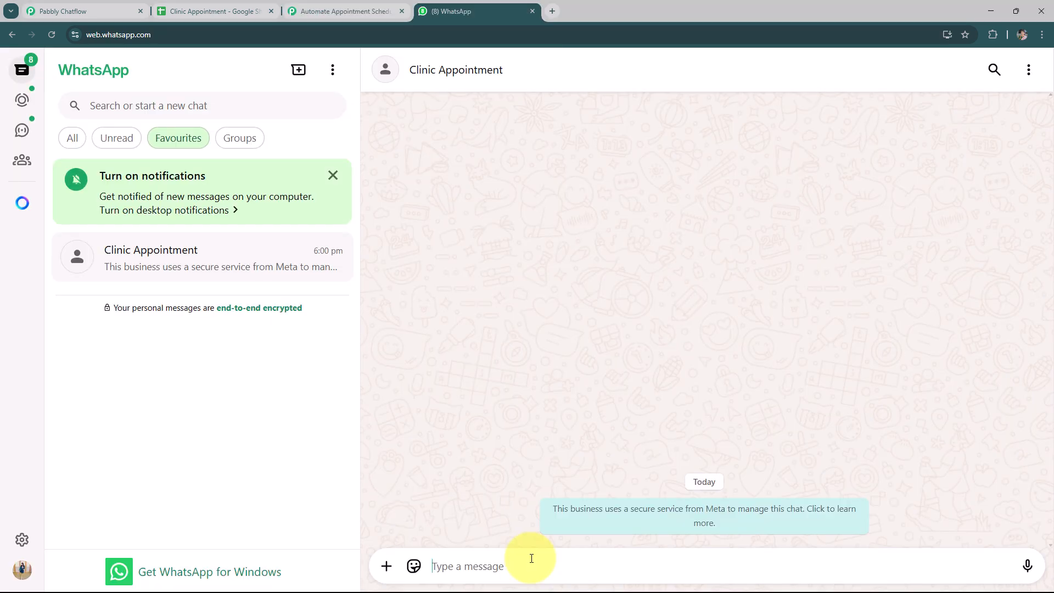
text(Book Appointment)
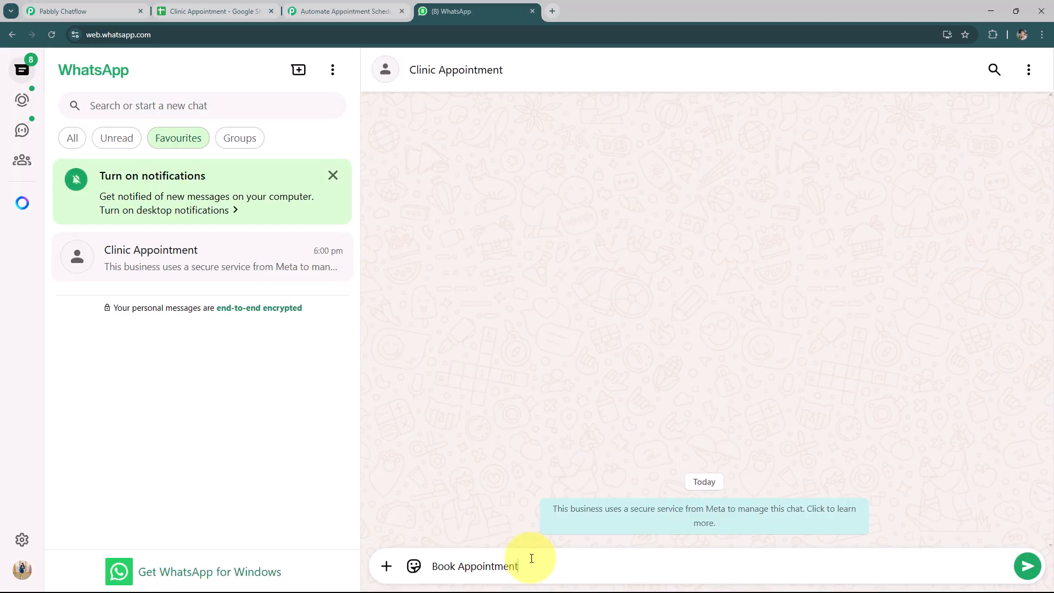
key(Return)
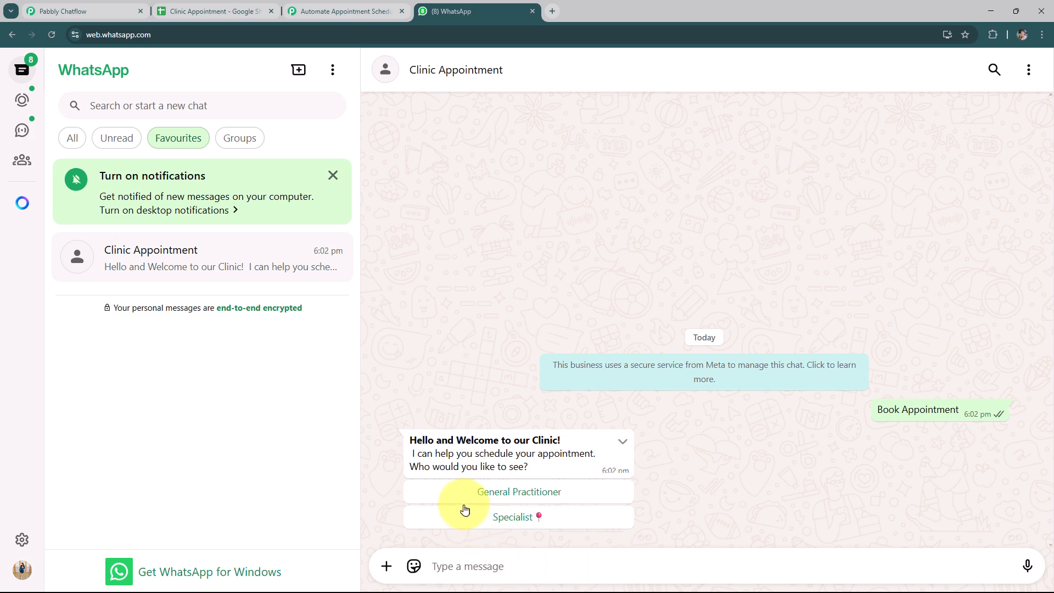
Choose General Practitioner and reply with the appointment date 06/09/2025
click(536, 493)
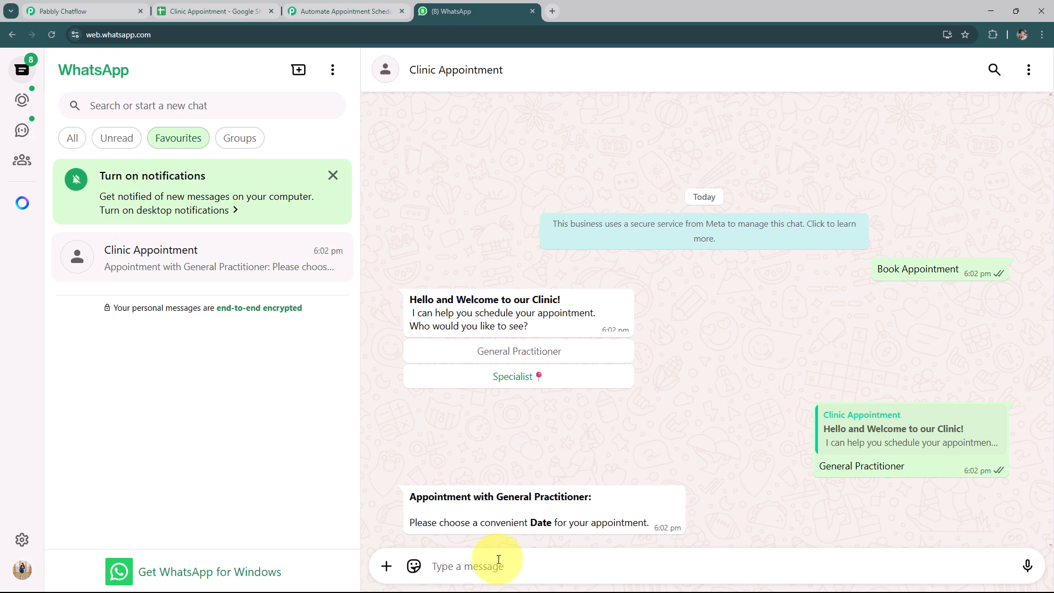
text(0)
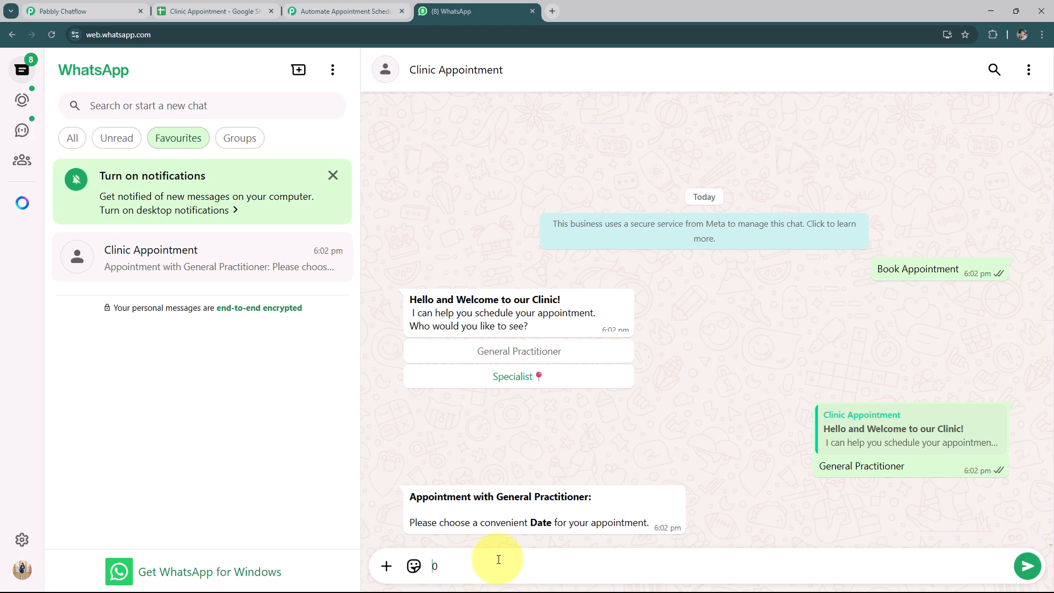
text(6/09/2025)
key(Return)
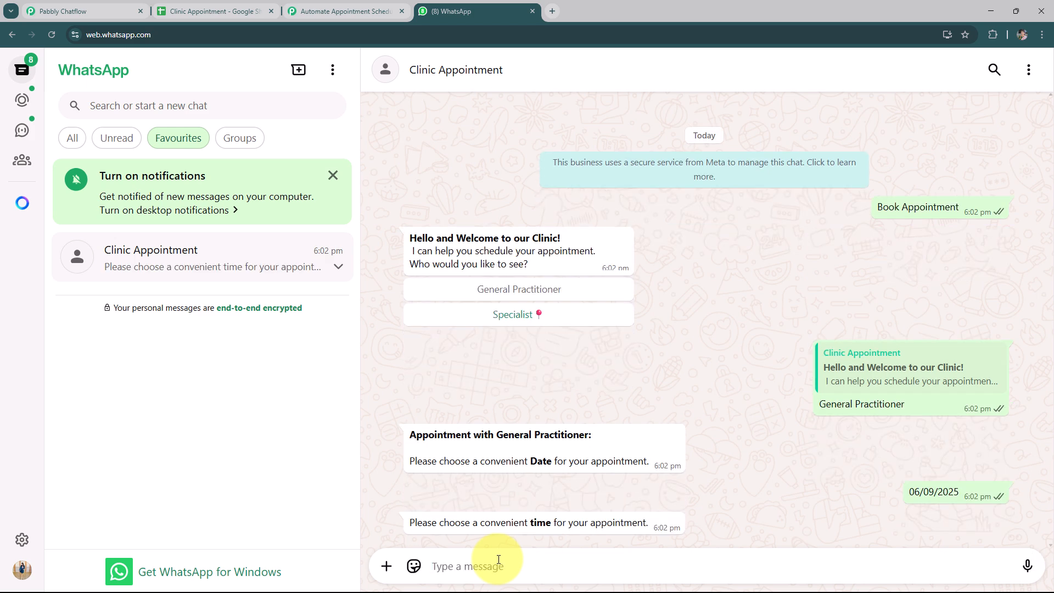
Reply with the appointment time 9:00 AM
text(9)
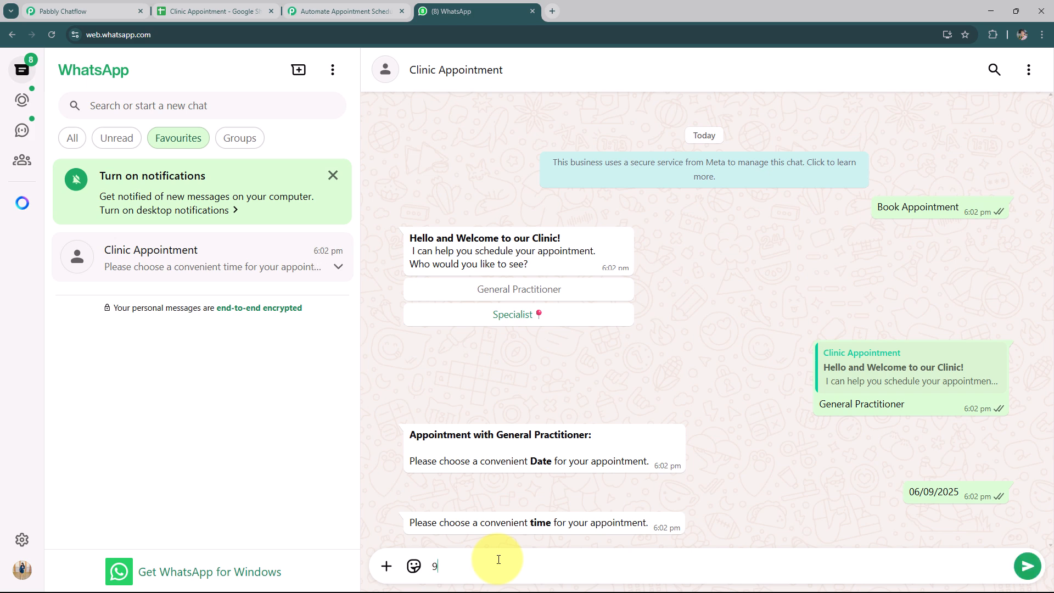
text(:00 AM)
key(Return)
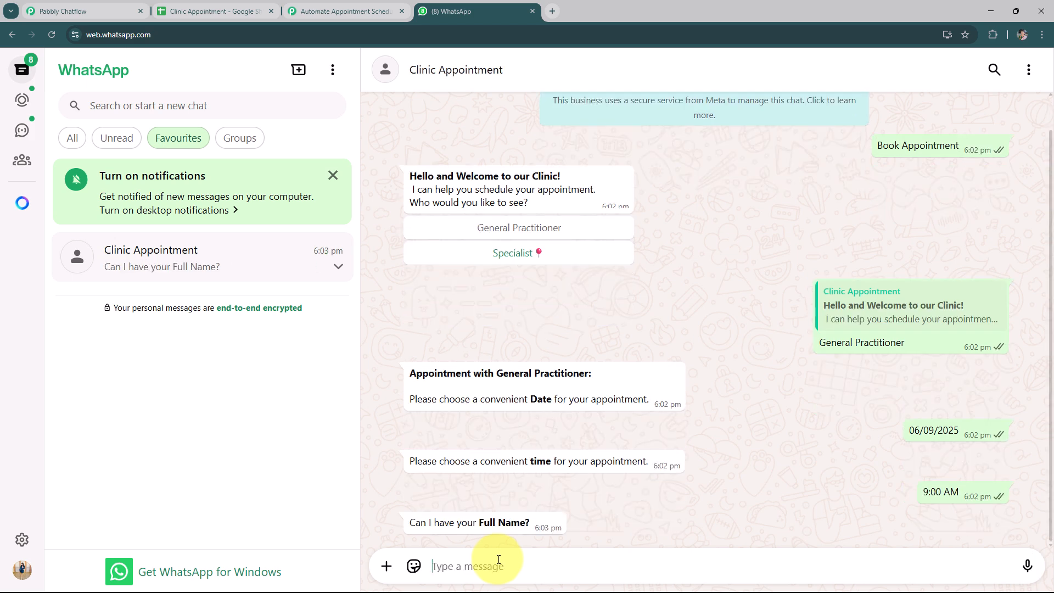
Reply with the full name Demo User
text(De)
key(BackSpace)
text(emo User)
key(Return)
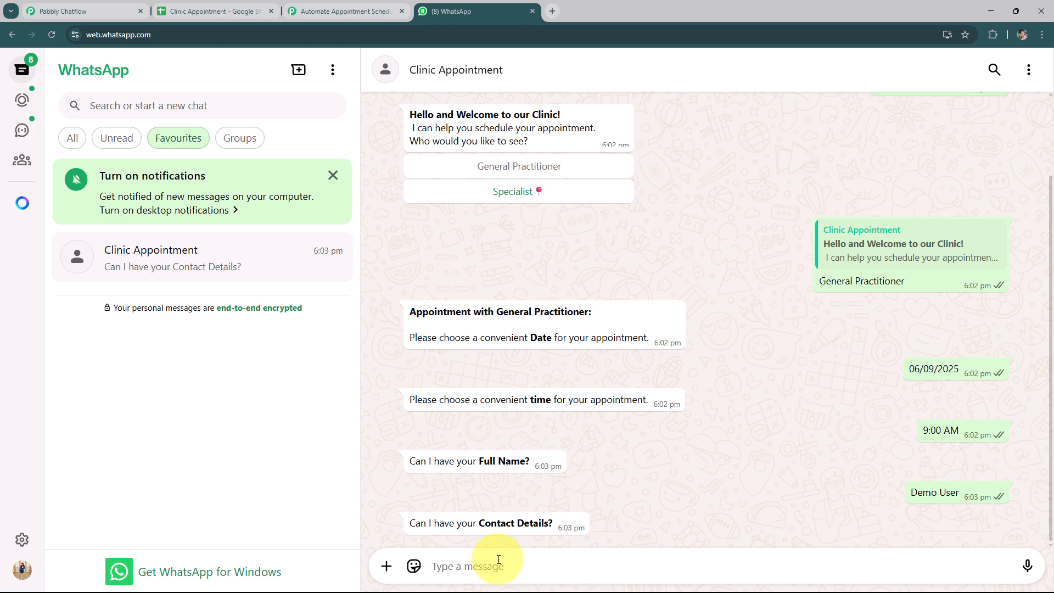
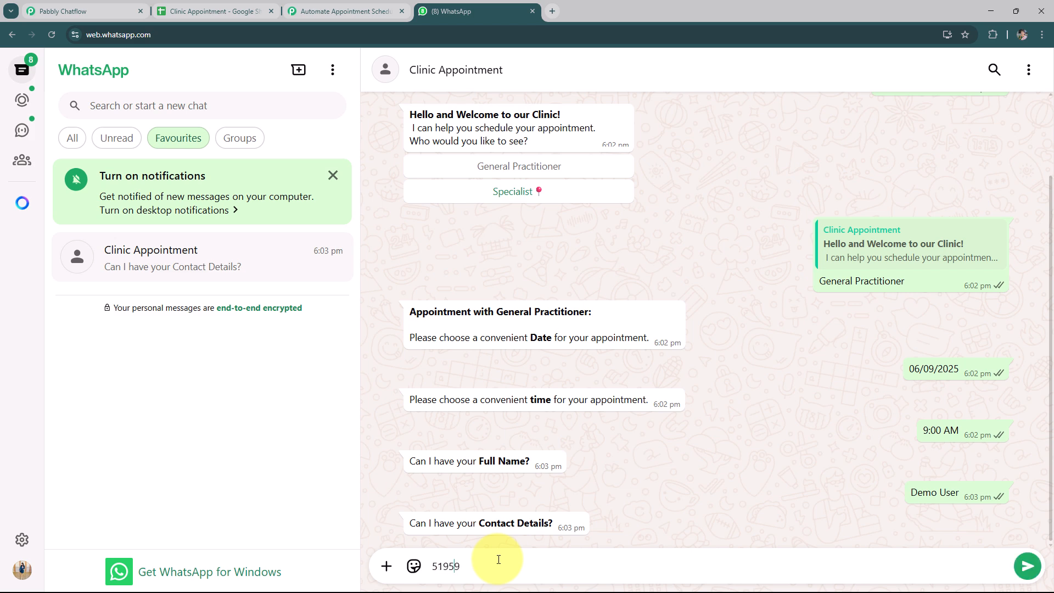
Reply with a contact phone number to finish the booking conversation
key(Return)
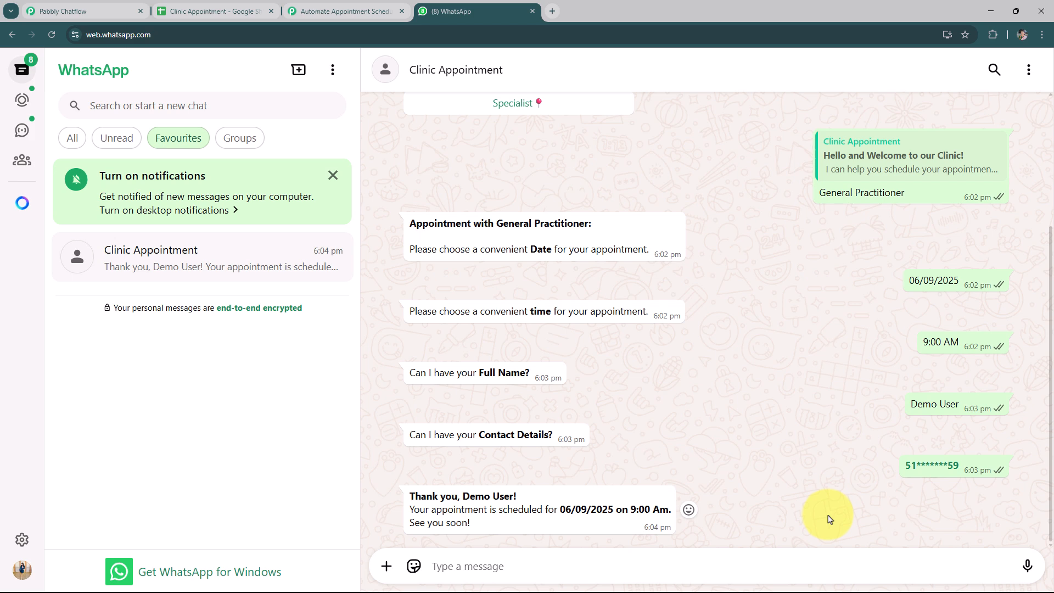
Review the newly captured webhook response in the trigger setup, then close the panel
scroll(829, 519, up, 1)
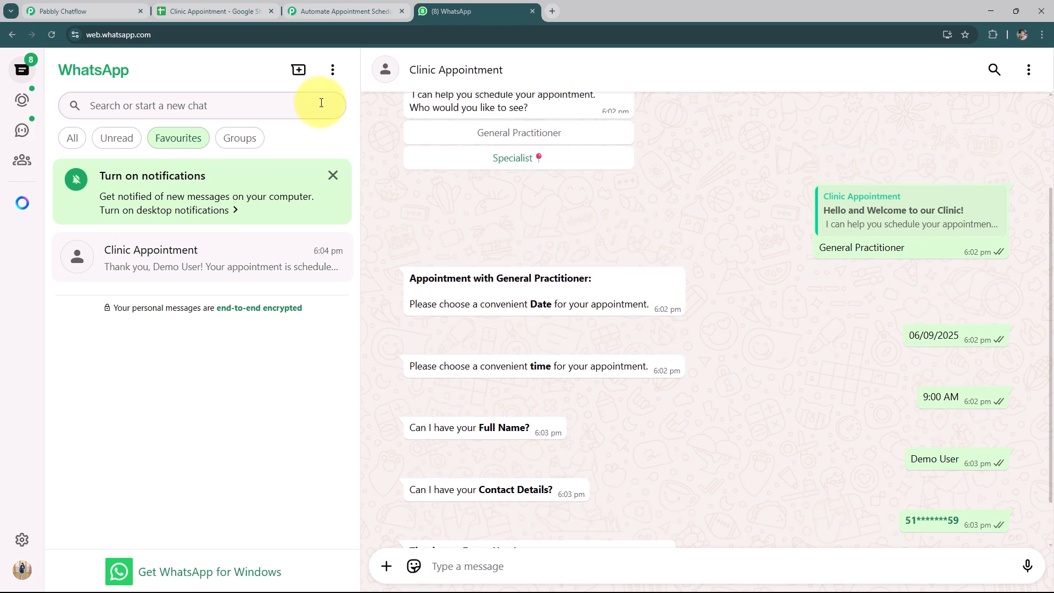
click(333, 12)
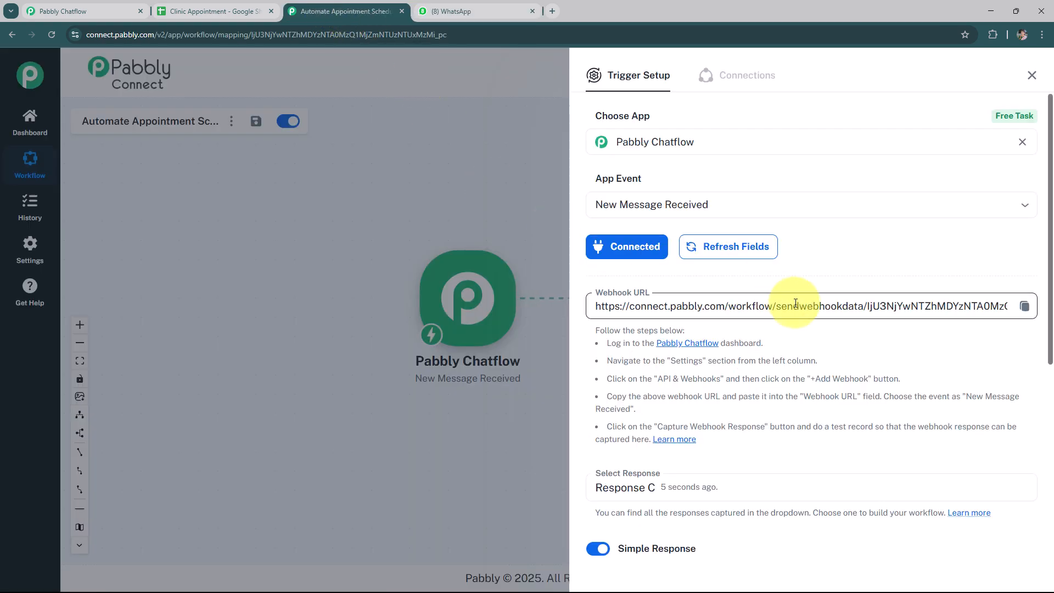
scroll(711, 329, down, 1)
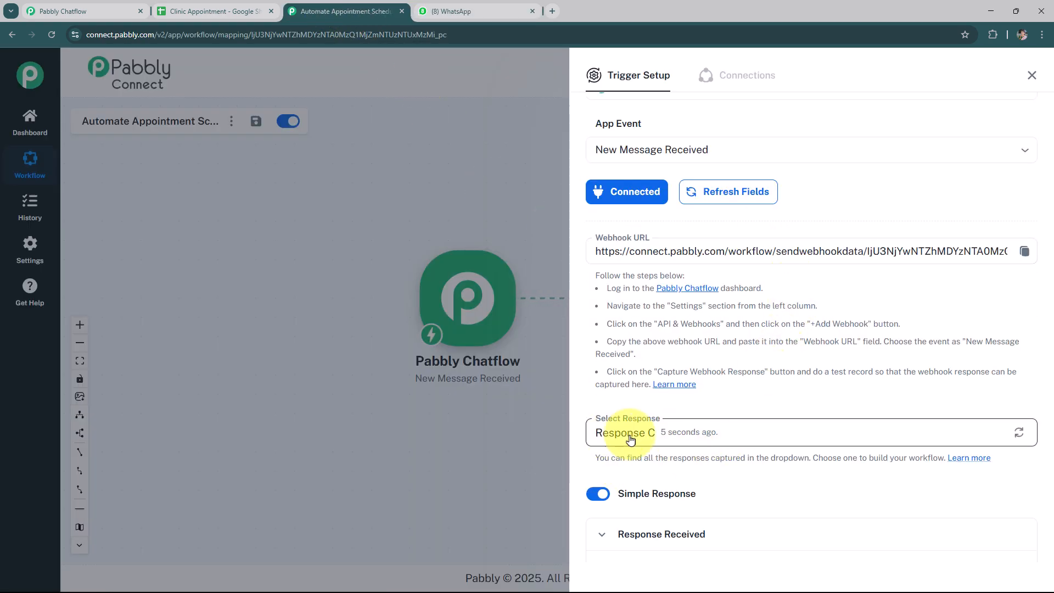
scroll(744, 438, down, 5)
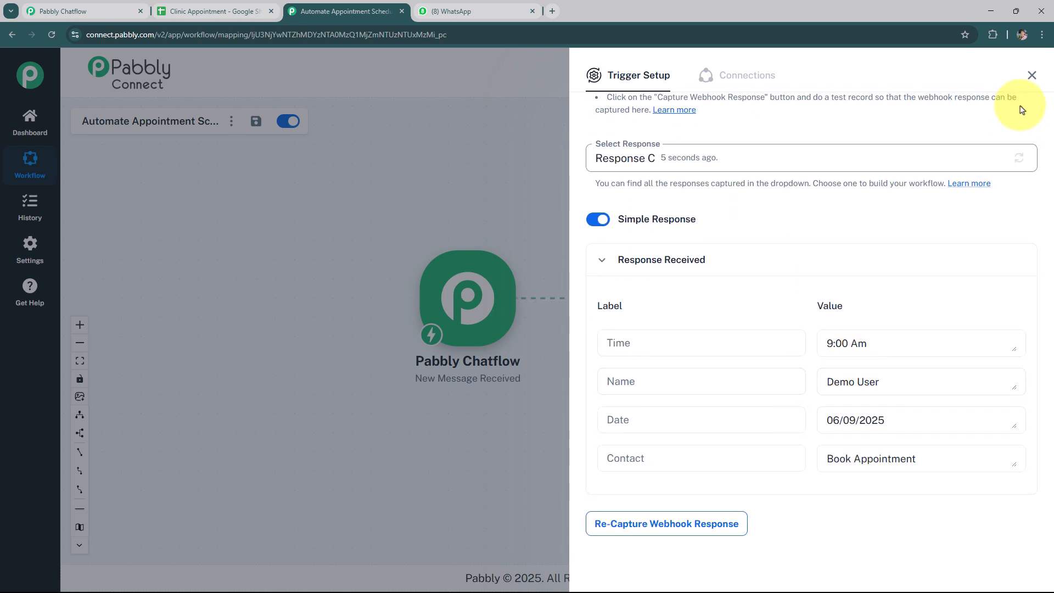
click(1032, 75)
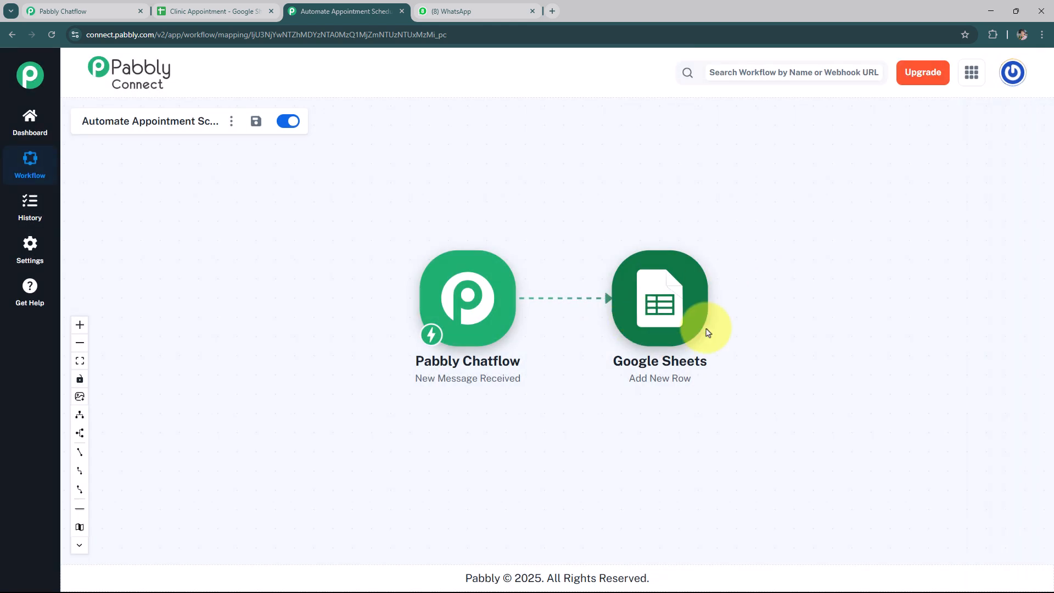
Open the Google Sheets Add New Row action and save and send a test request with the mapped fields
click(705, 301)
scroll(912, 369, down, 2)
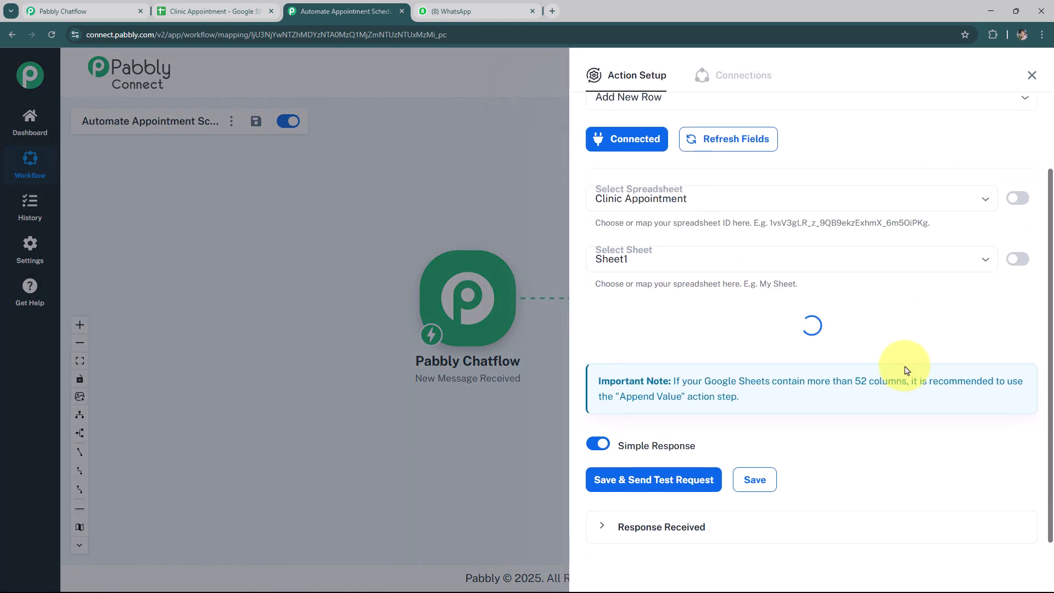
scroll(832, 356, down, 2)
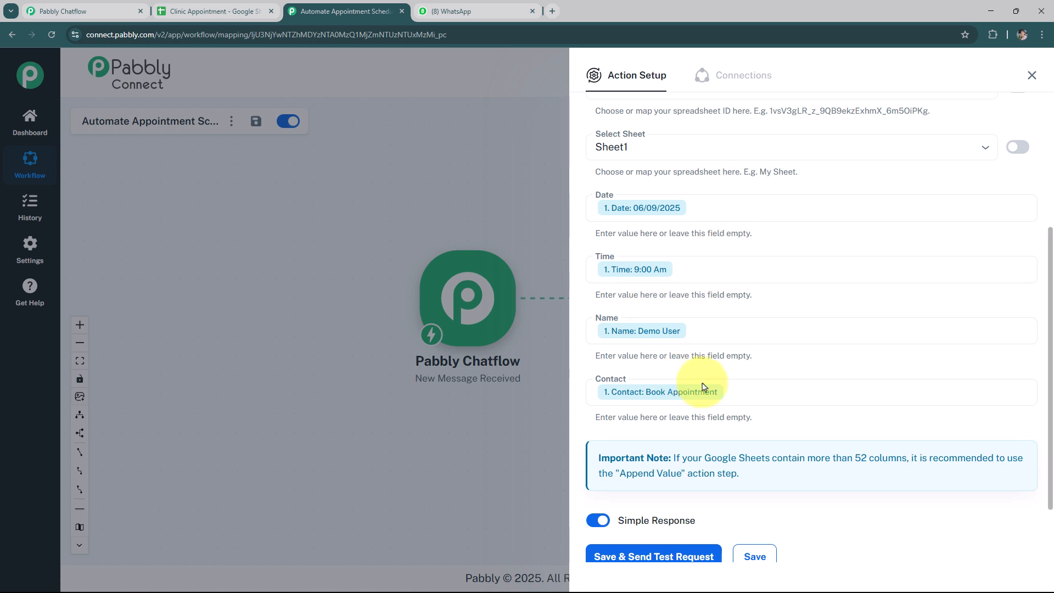
scroll(731, 418, down, 2)
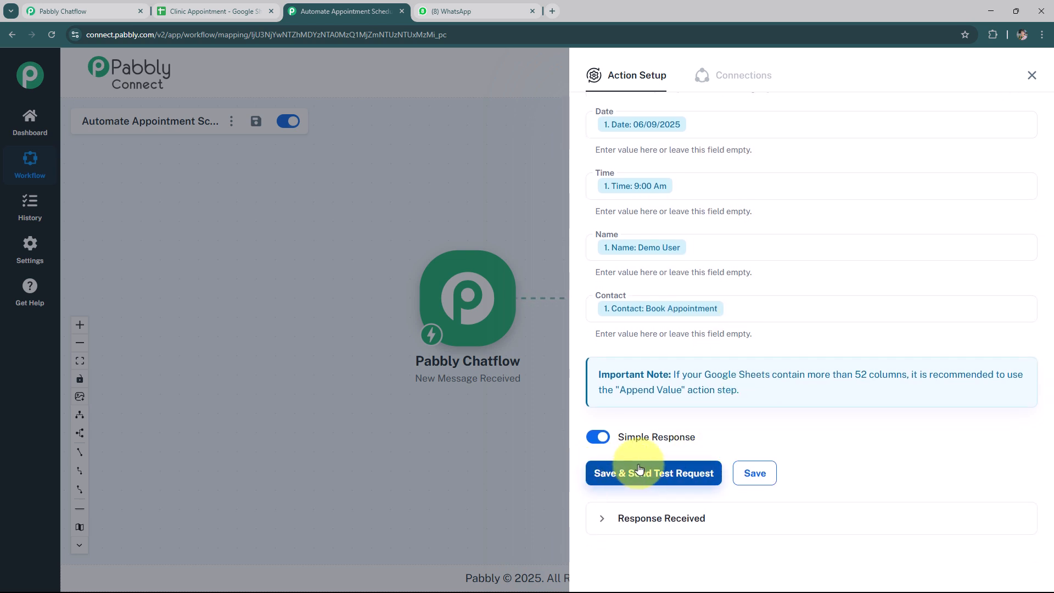
click(640, 472)
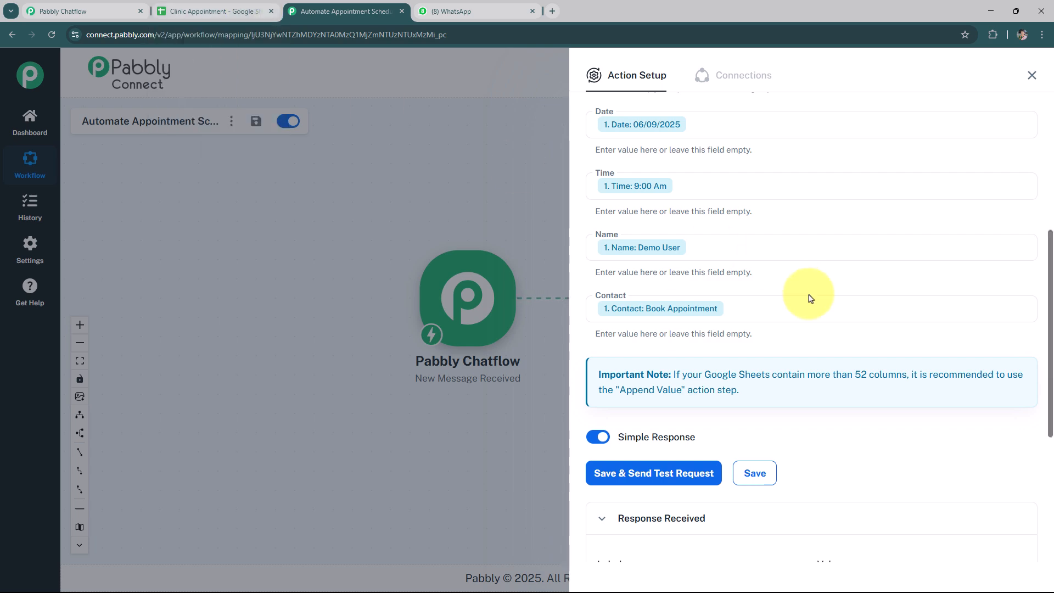
scroll(811, 307, down, 5)
scroll(811, 308, down, 2)
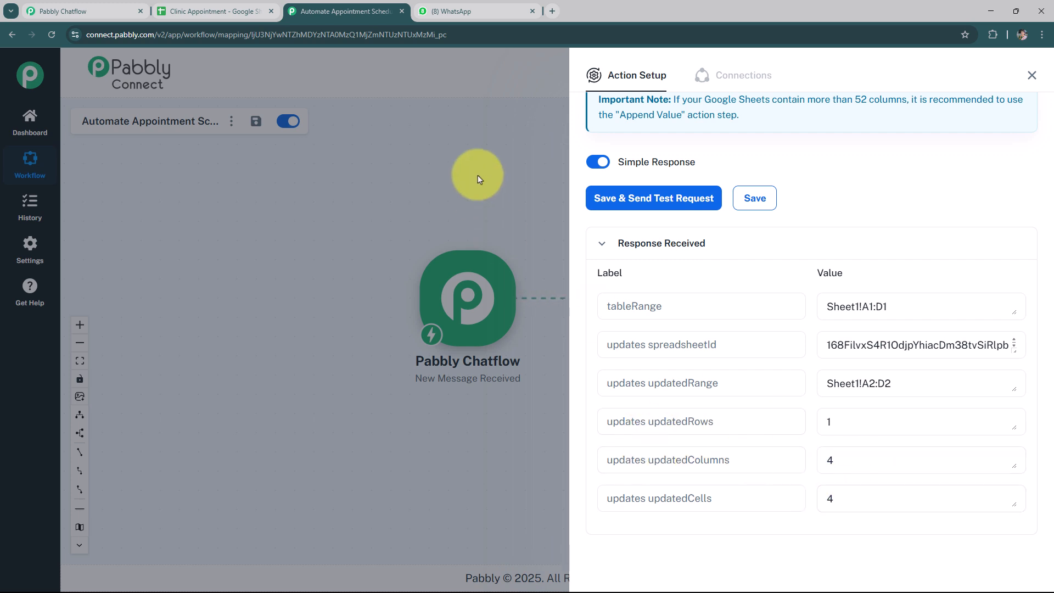
Open a new browser tab and go to pabbly.com/chatflow
click(235, 12)
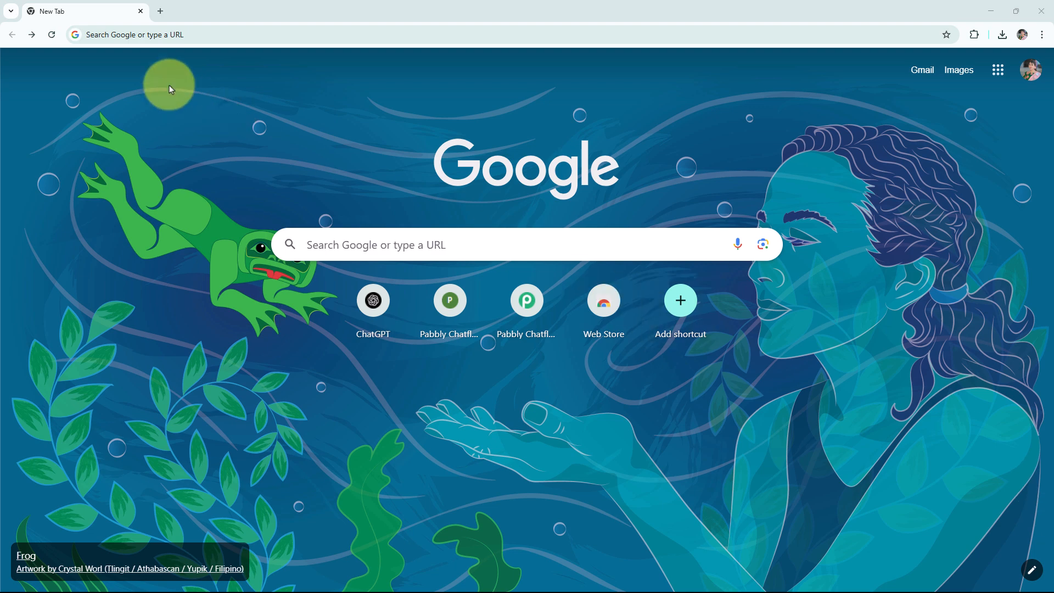
click(176, 36)
text(pabbly.com/chatflow)
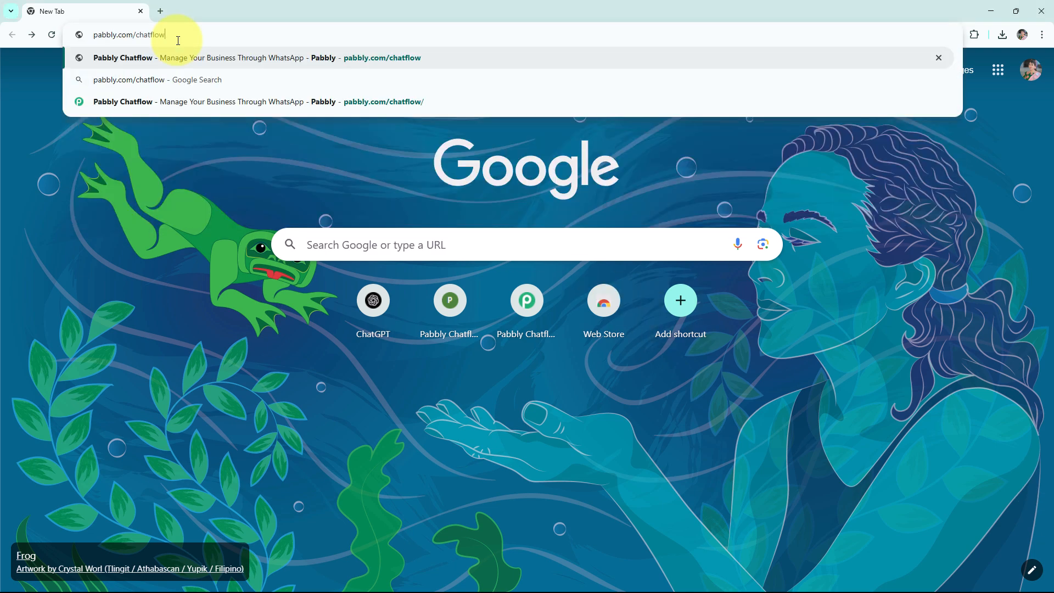
key(Return)
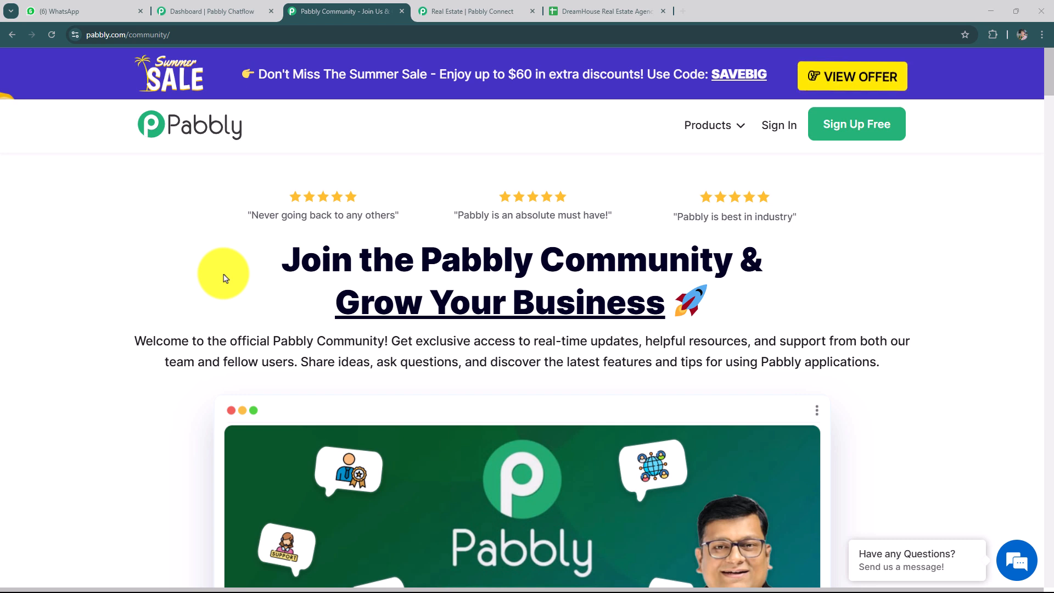
Sign in to Pabbly and open Pabbly Chatflow from the apps list
scroll(365, 236, down, 10)
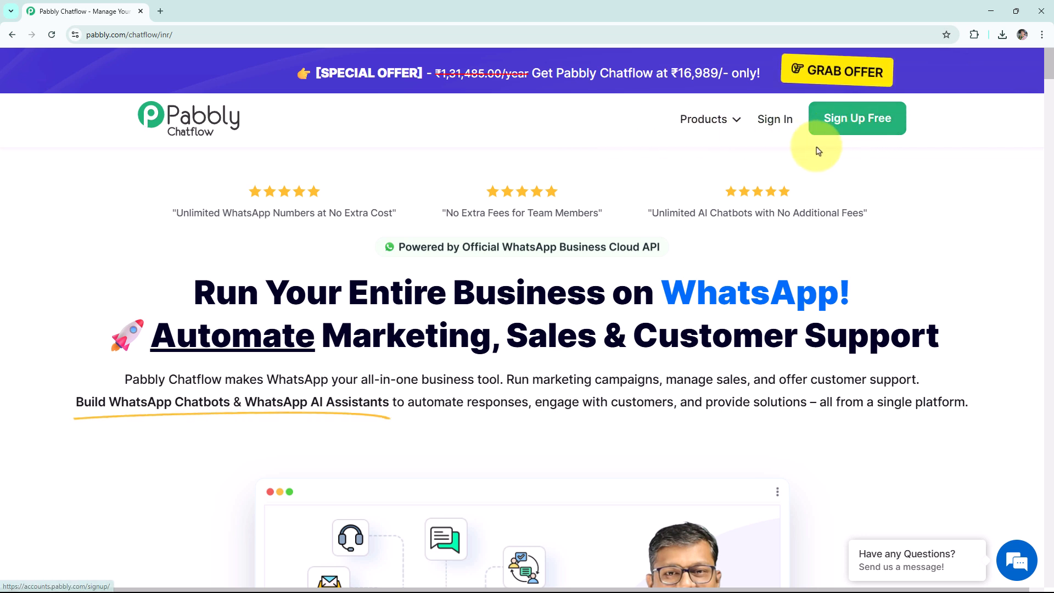
click(776, 119)
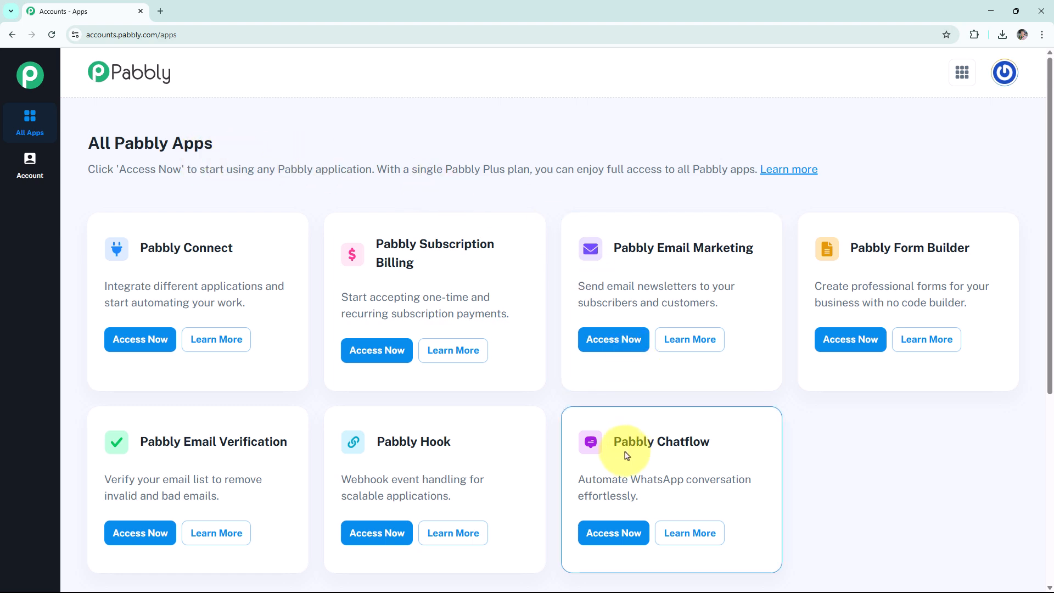
click(612, 538)
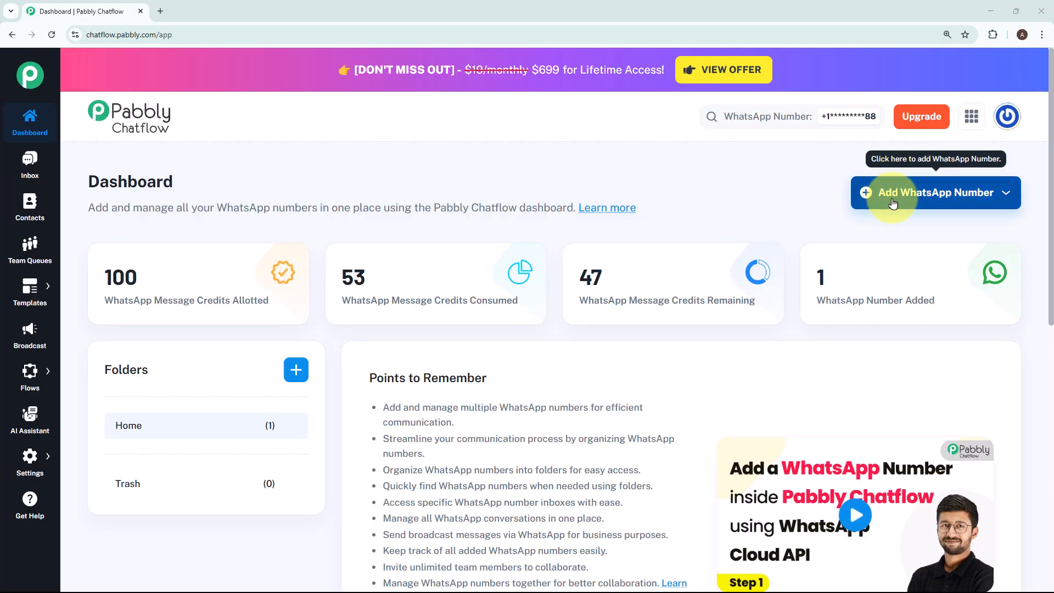
Examine the Manual Token Connect dialog for adding a WhatsApp number, then close it
click(893, 203)
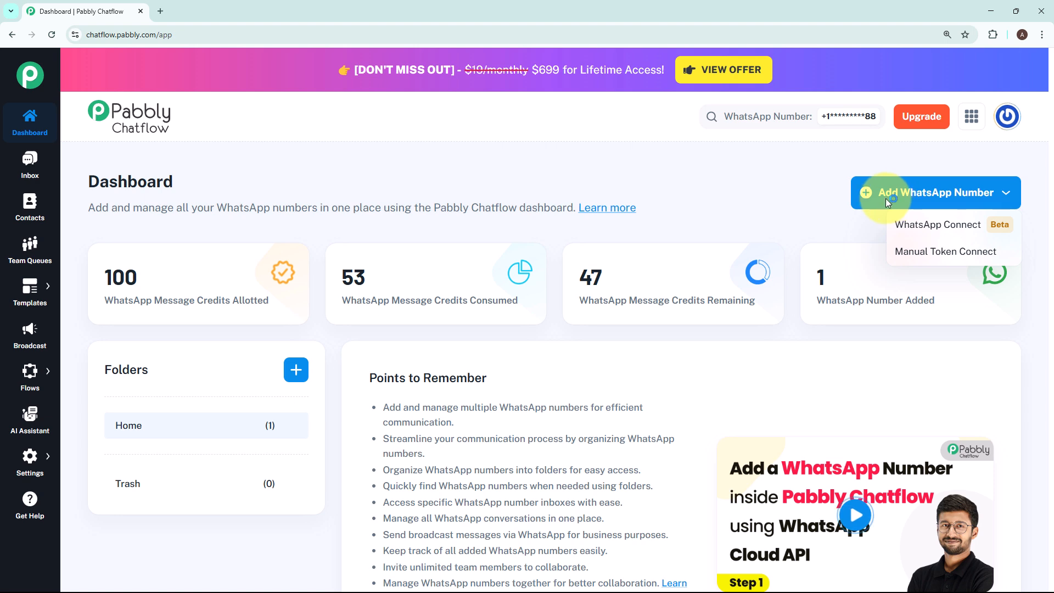
click(919, 252)
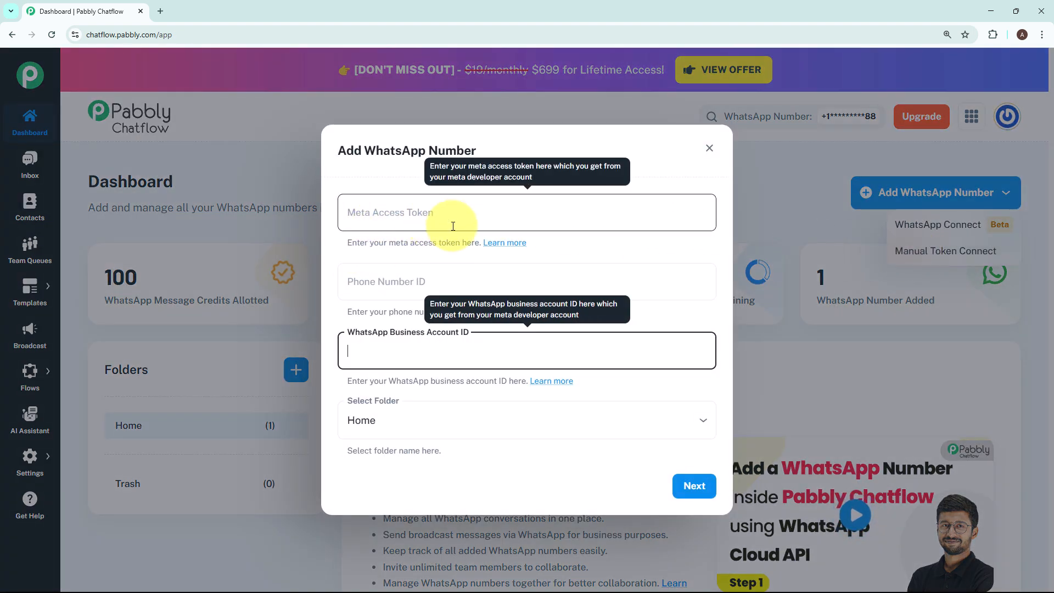
click(625, 243)
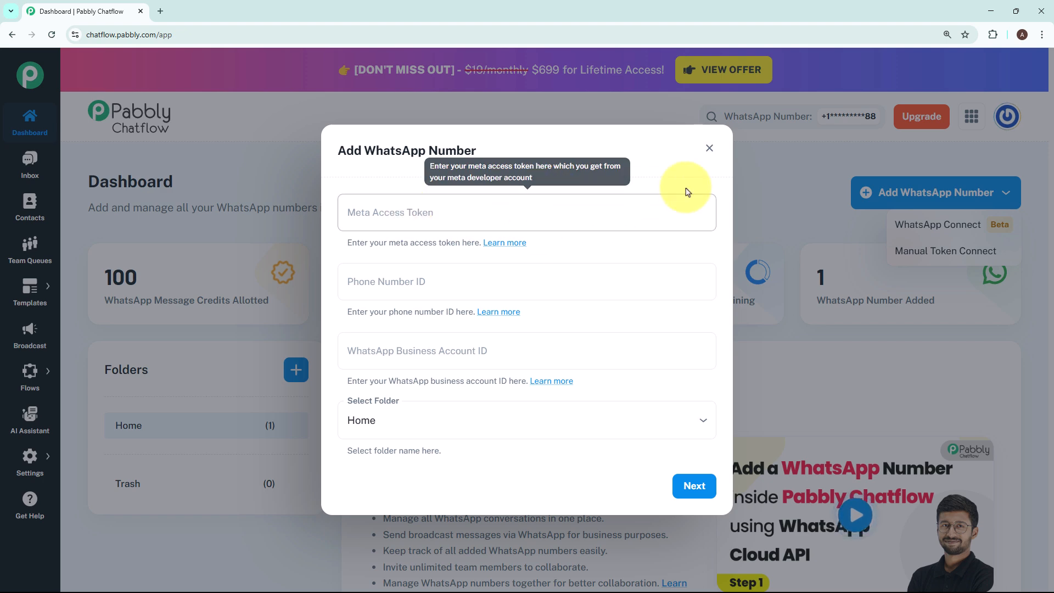
click(709, 148)
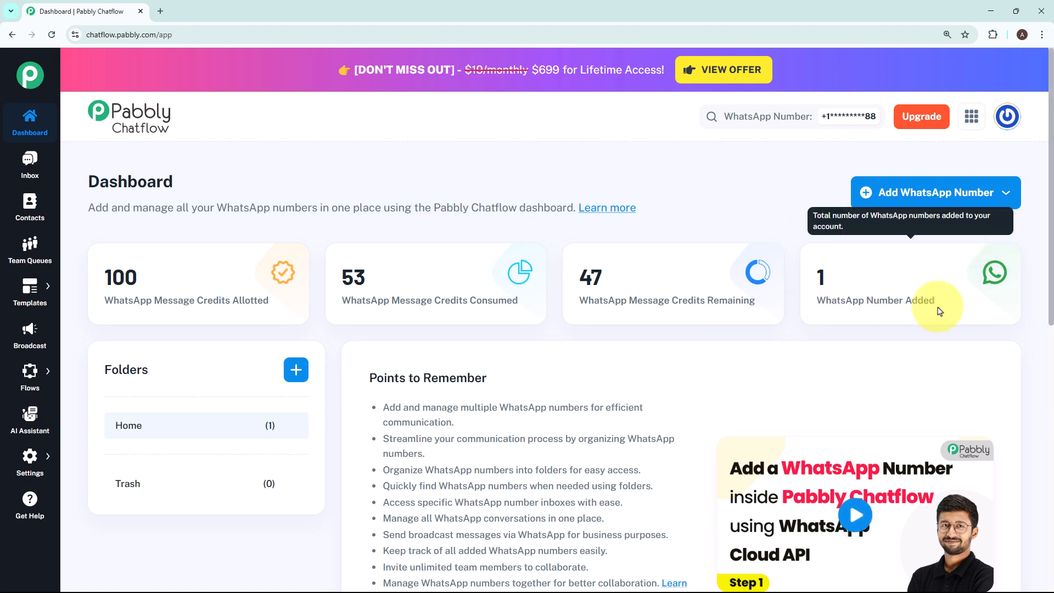
Create a new flow and name it Automate Appointment Scheduling for Clinics on WhatsApp
mouse_move(876, 314)
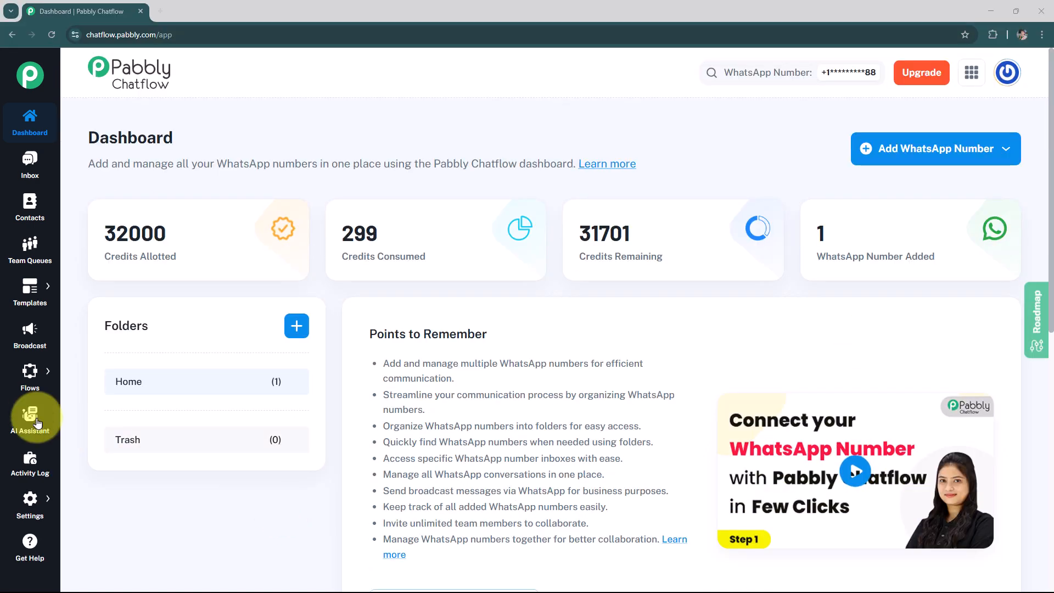
mouse_move(22, 377)
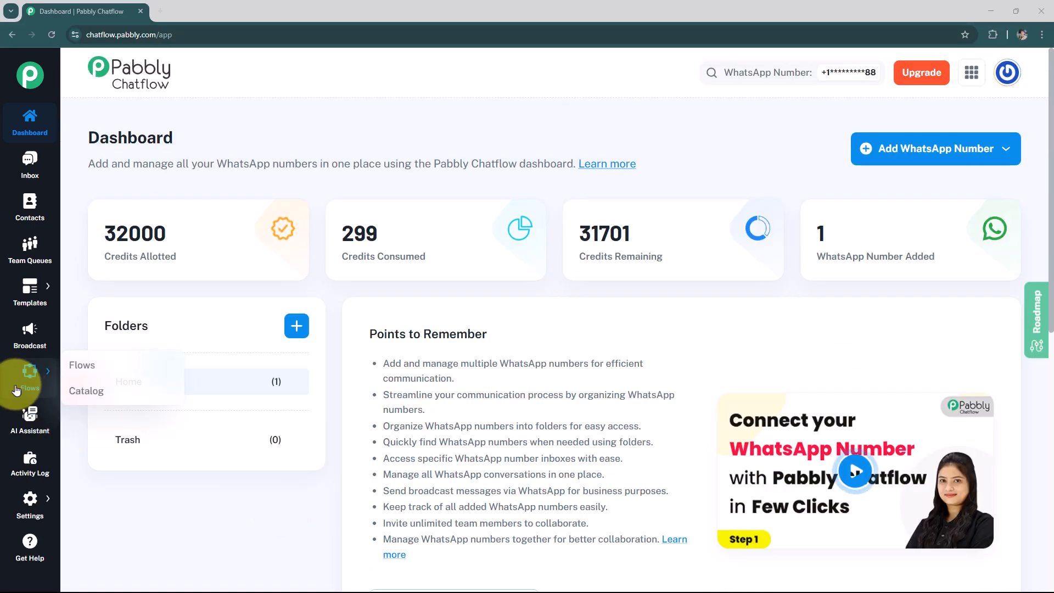
click(81, 367)
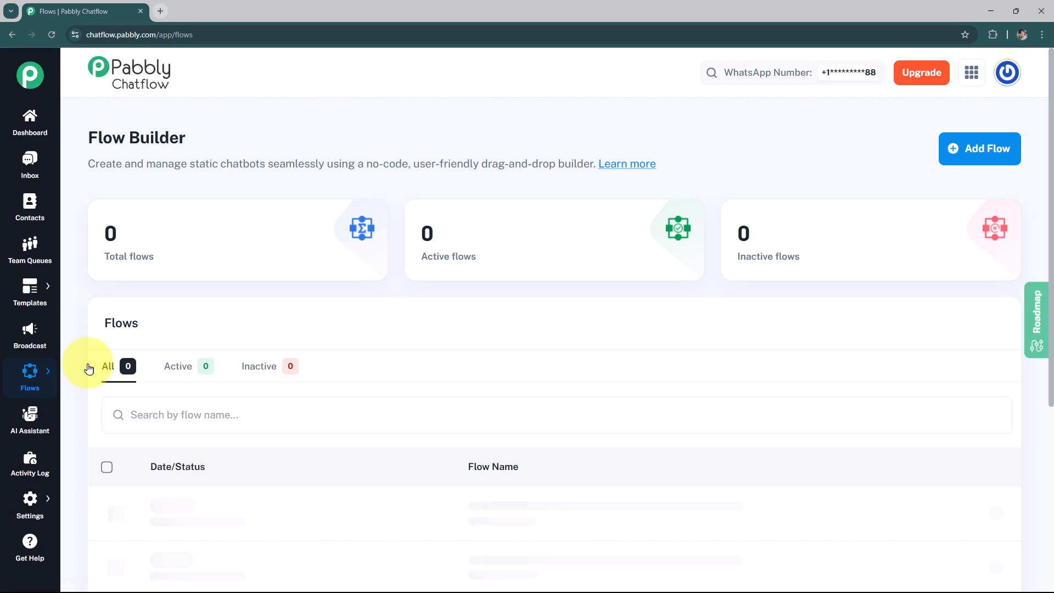
click(972, 151)
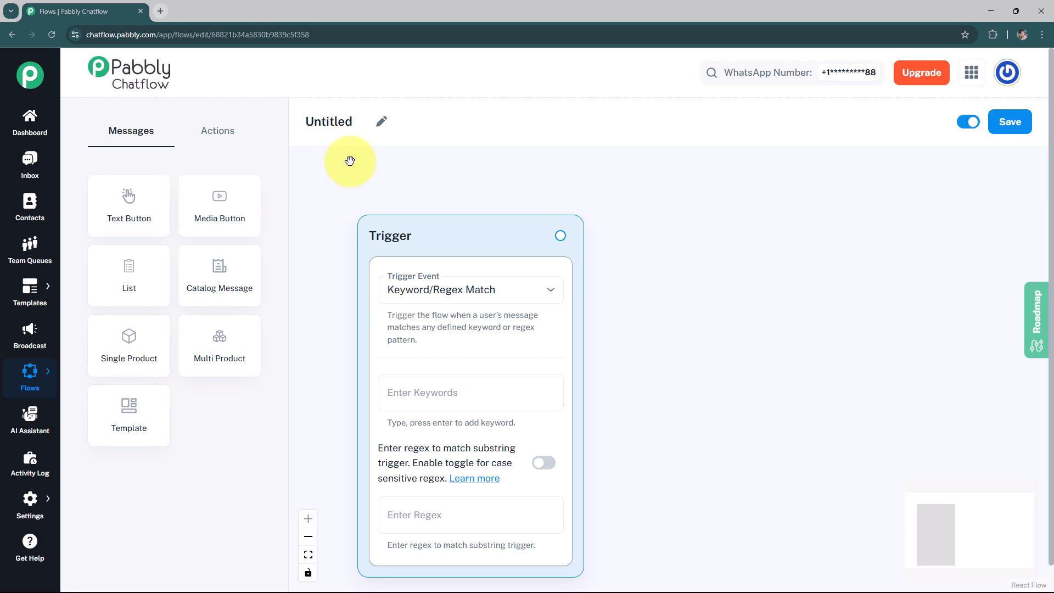
click(381, 121)
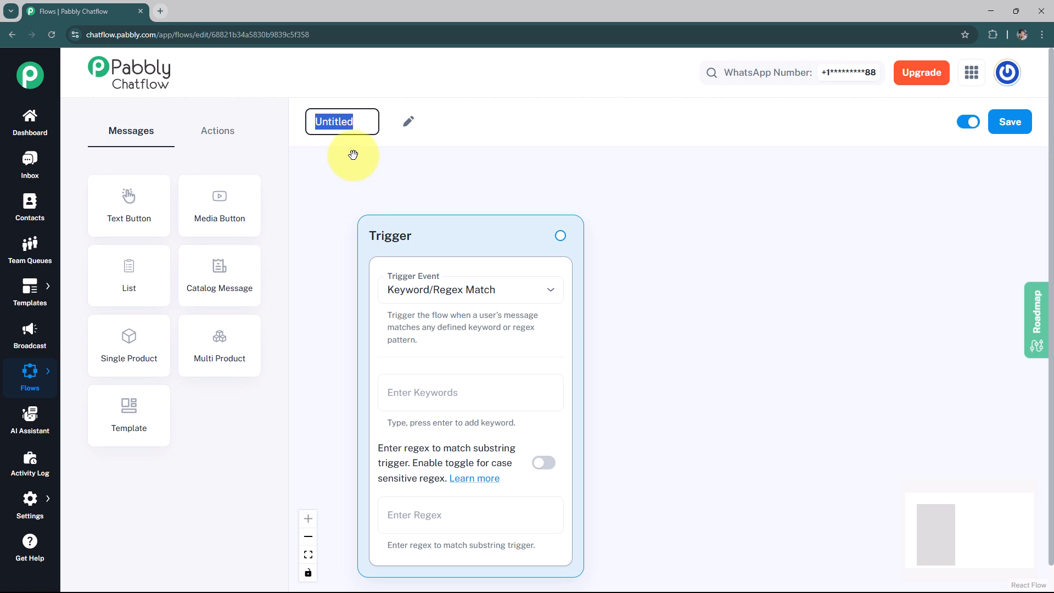
text(Automate Appointment Scheduling for Clinics on WhatsApp)
key(Return)
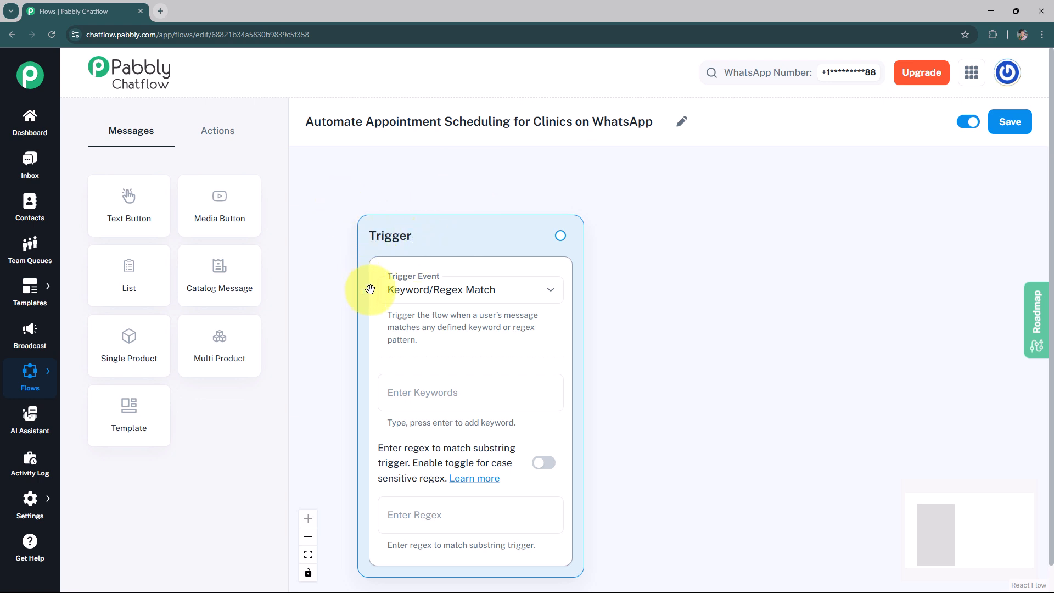
Set the trigger to Keyword/Regex Match with keywords Book Appointment, Schedule Visit and Doctor Appointment
click(453, 296)
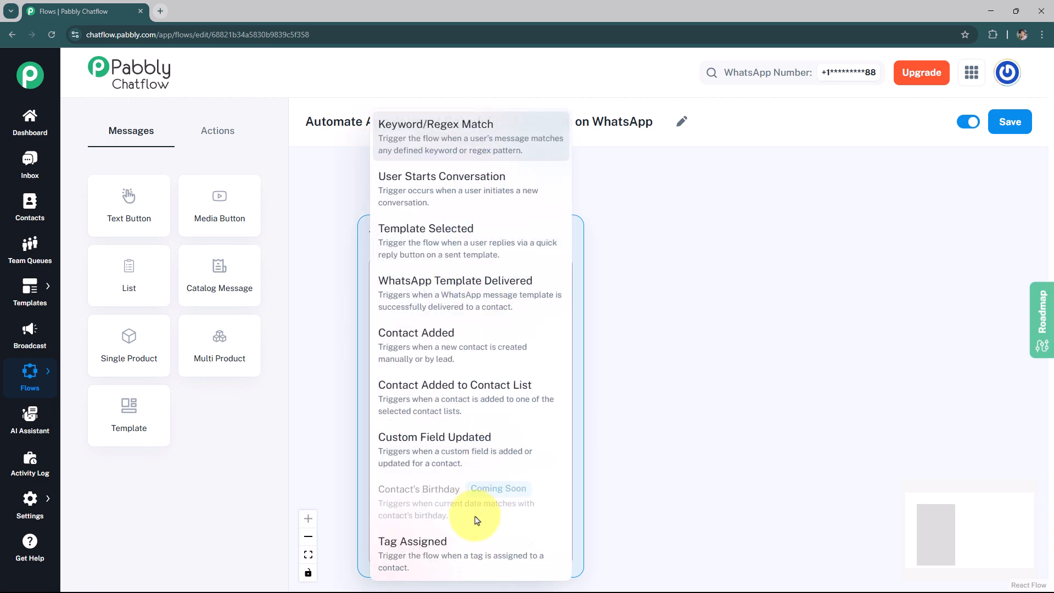
click(400, 127)
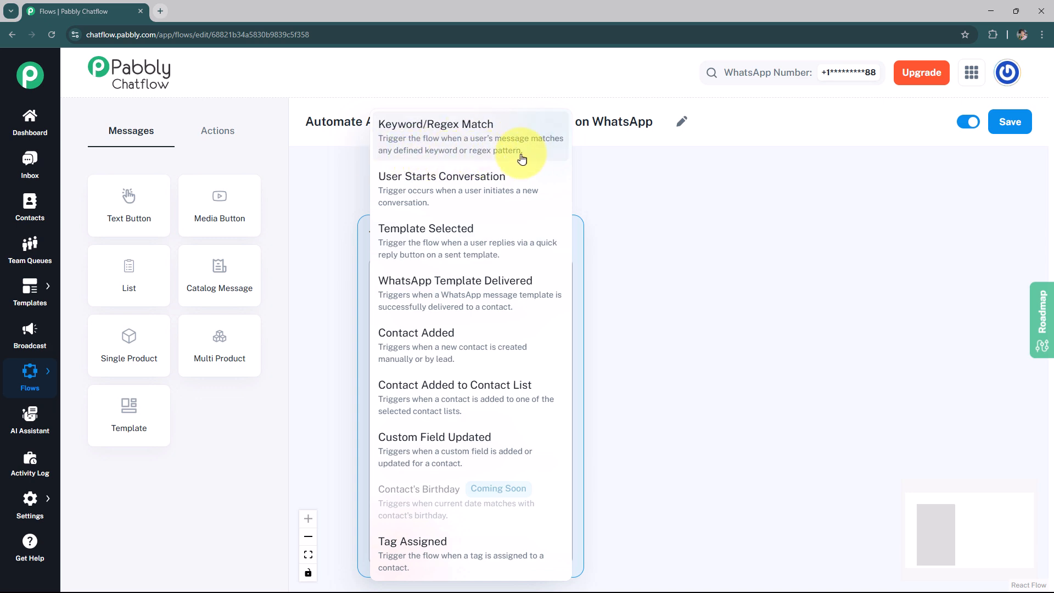
click(576, 170)
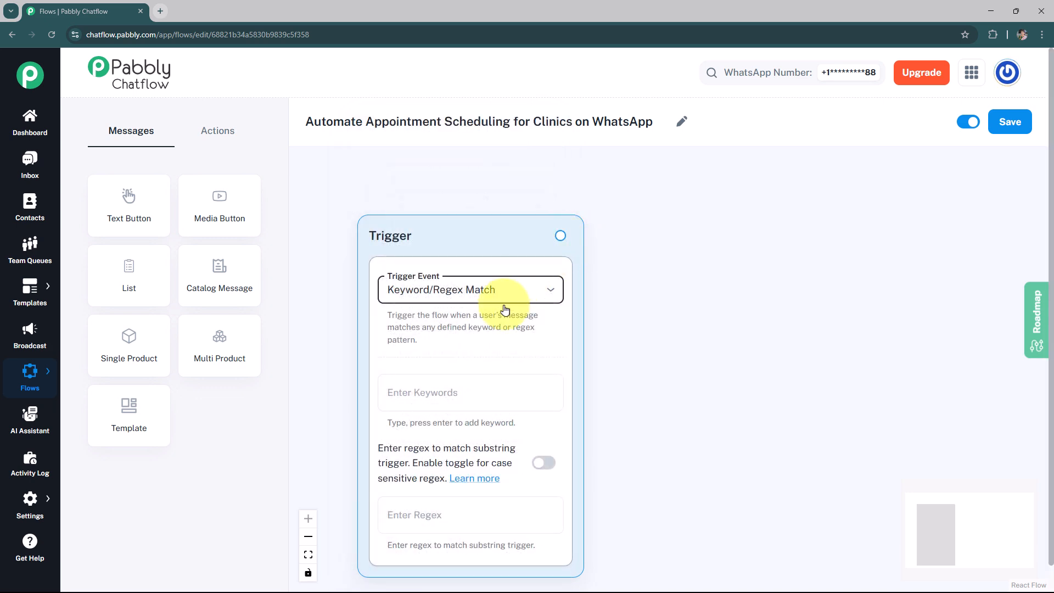
click(452, 391)
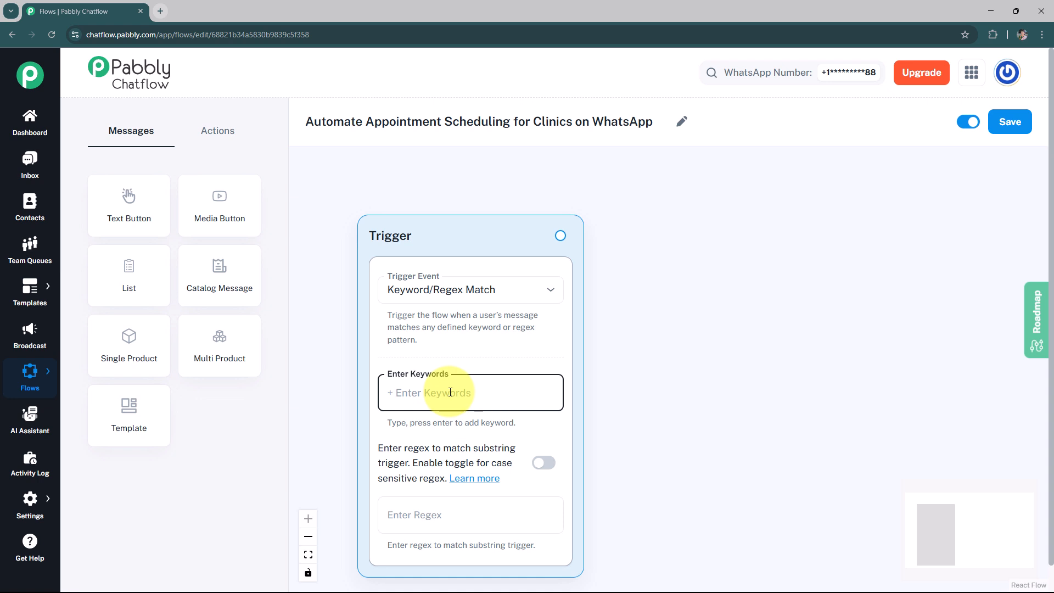
text(Book Appointment)
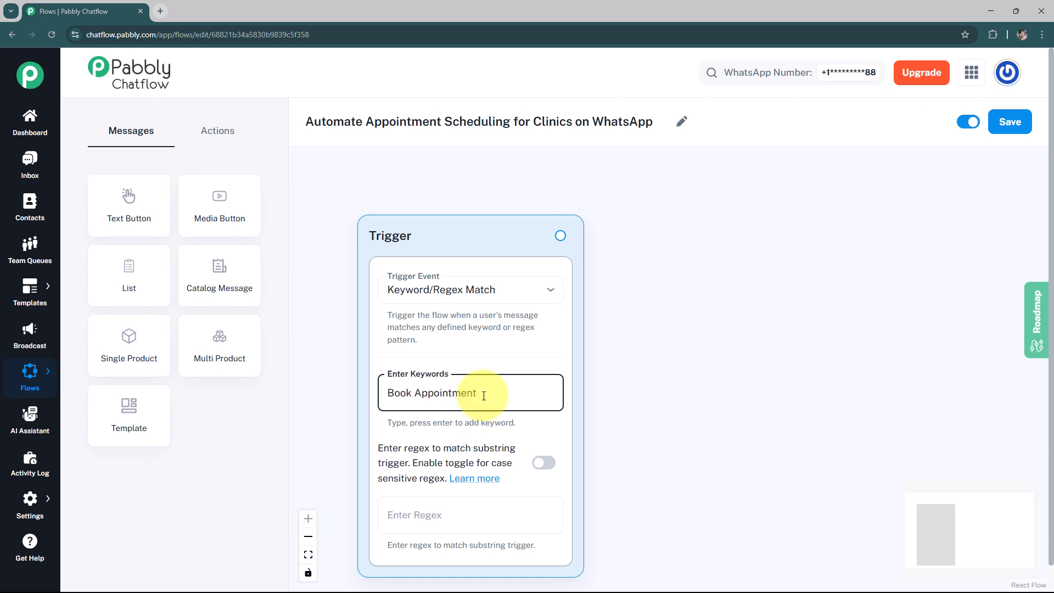
key(Return)
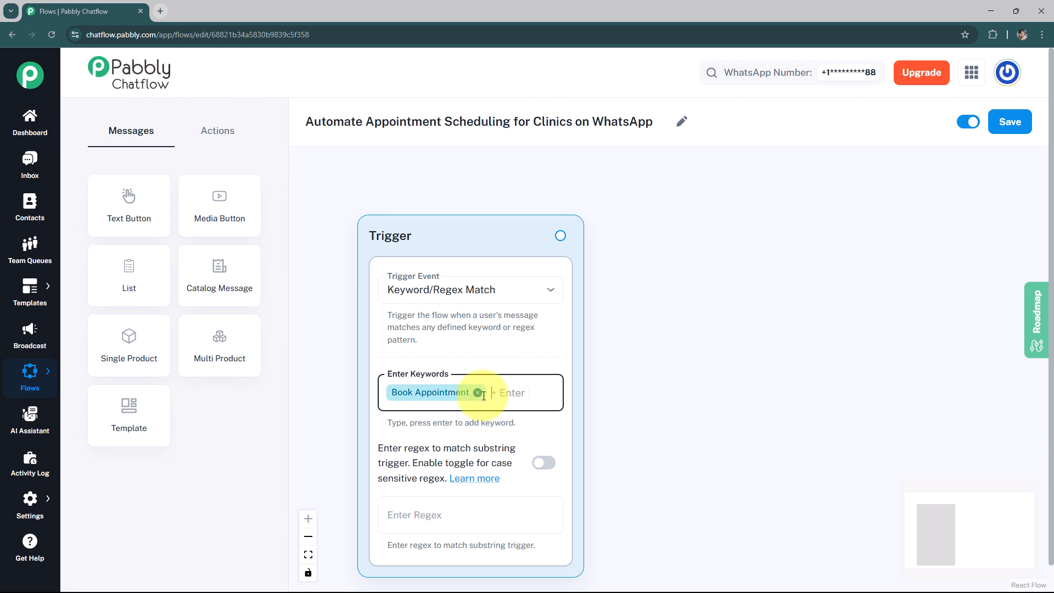
key(ctrl+v)
key(Return)
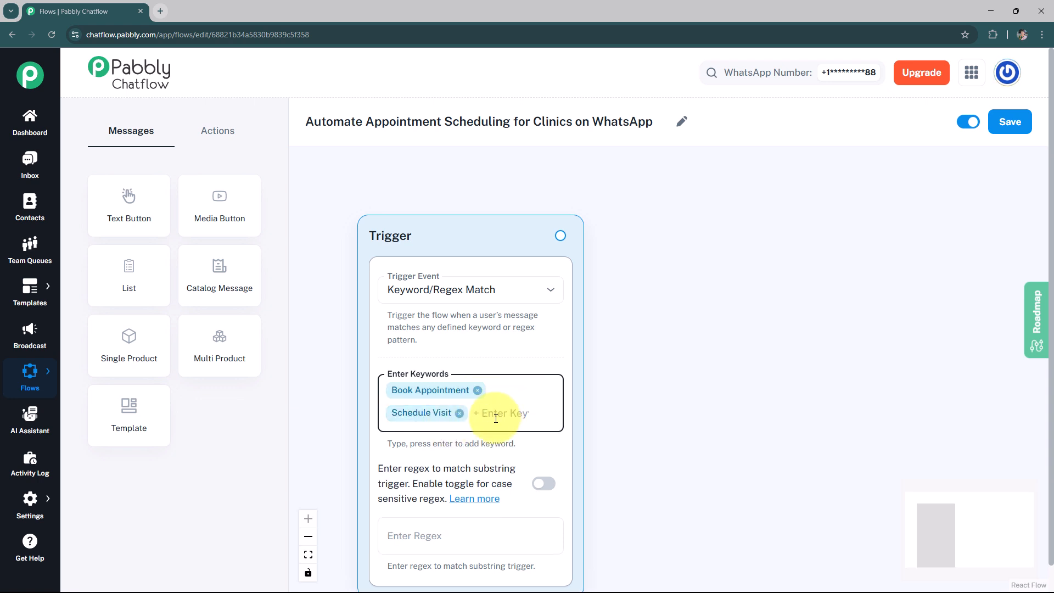
text(Doctor)
text(Appointment)
key(Return)
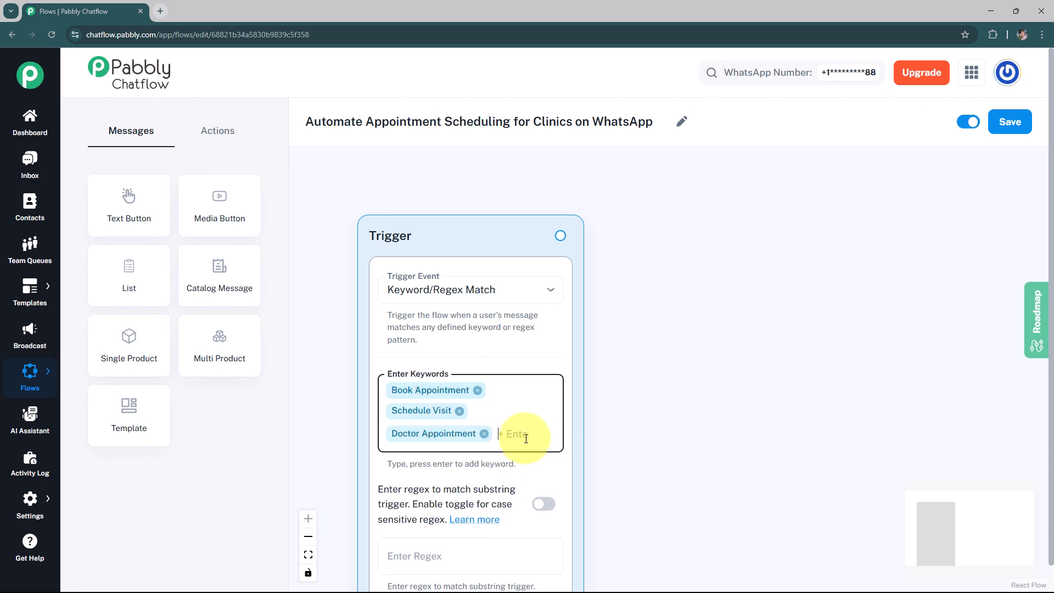
Enter the trigger regex [s\S]+ and enable the case-sensitive regex toggle
scroll(522, 418, down, 1)
click(601, 438)
drag(601, 438, 592, 392)
click(447, 496)
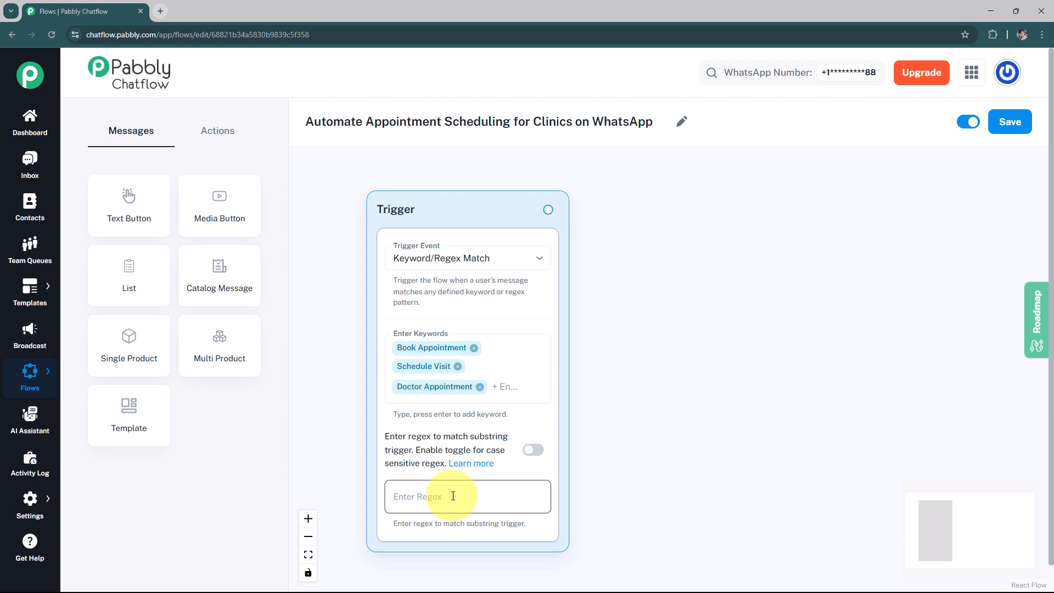
click(453, 496)
text([s\S]+)
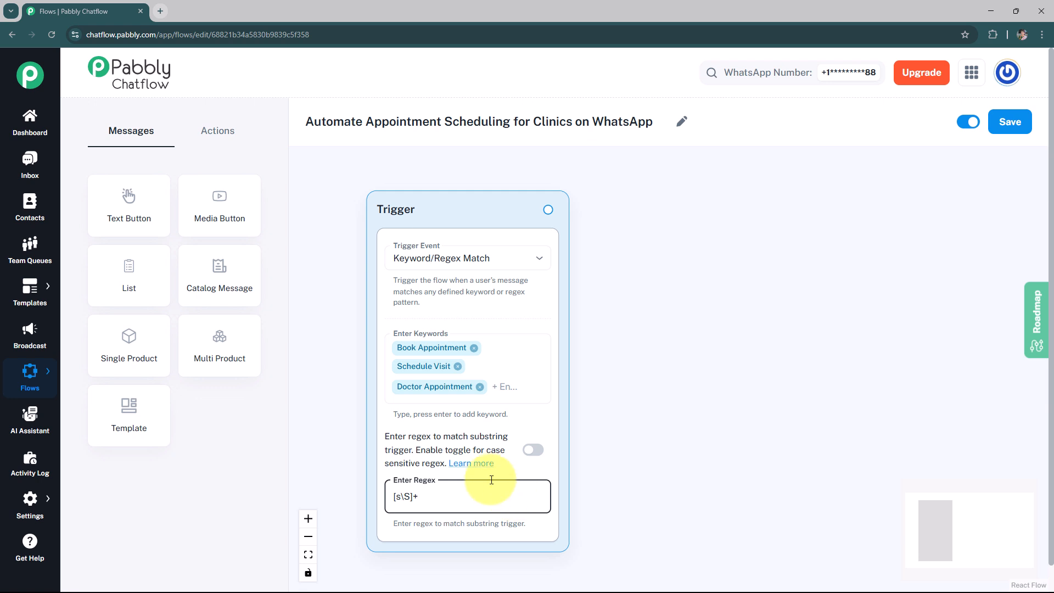
click(533, 450)
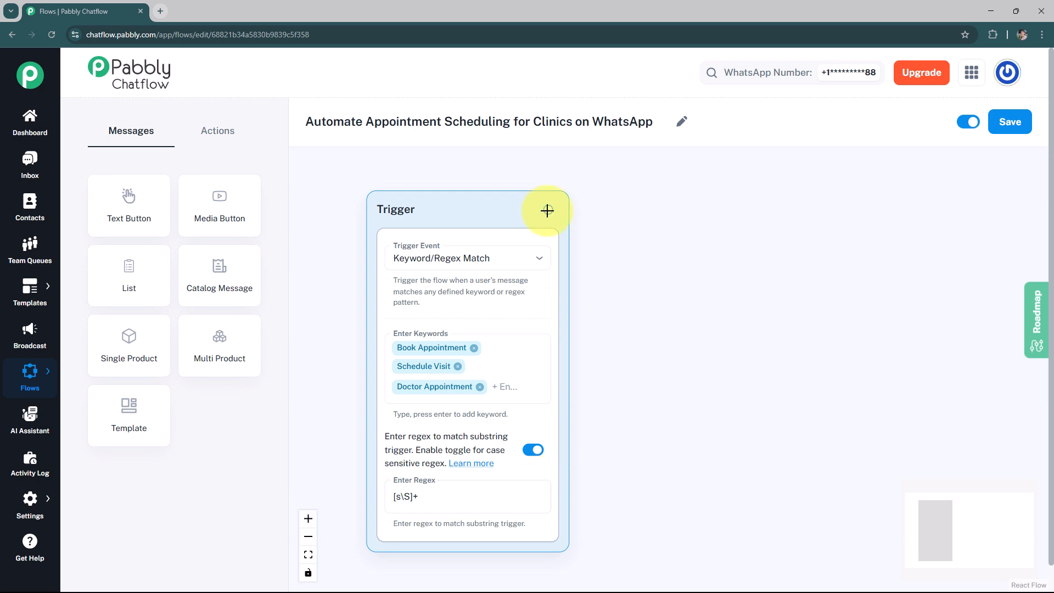
Connect a Text Button node to the trigger with the clinic welcome message, bolding its first line with asterisks, and preview it
drag(677, 210, 677, 212)
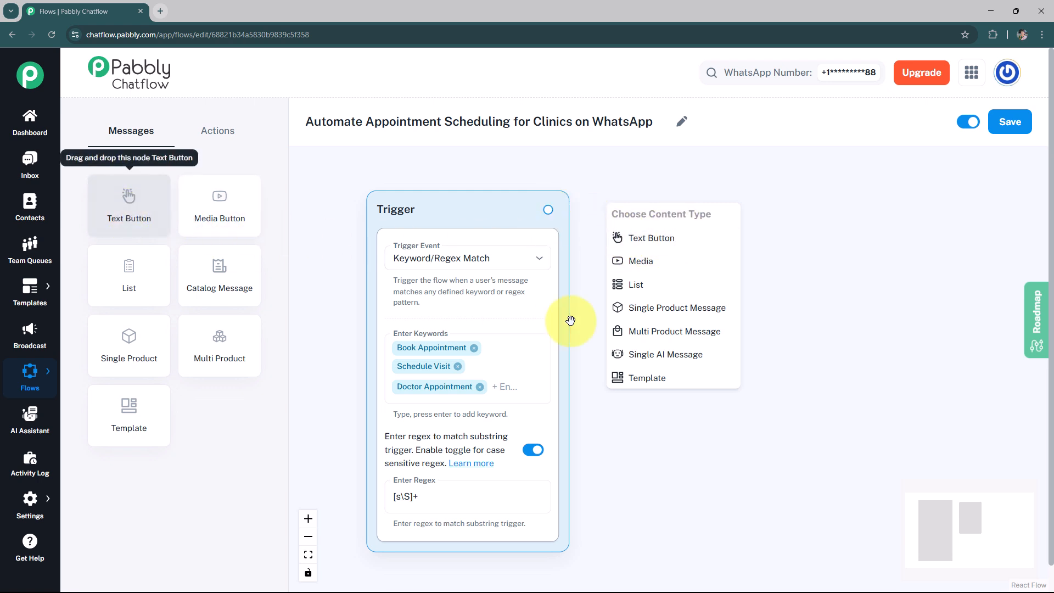
click(638, 248)
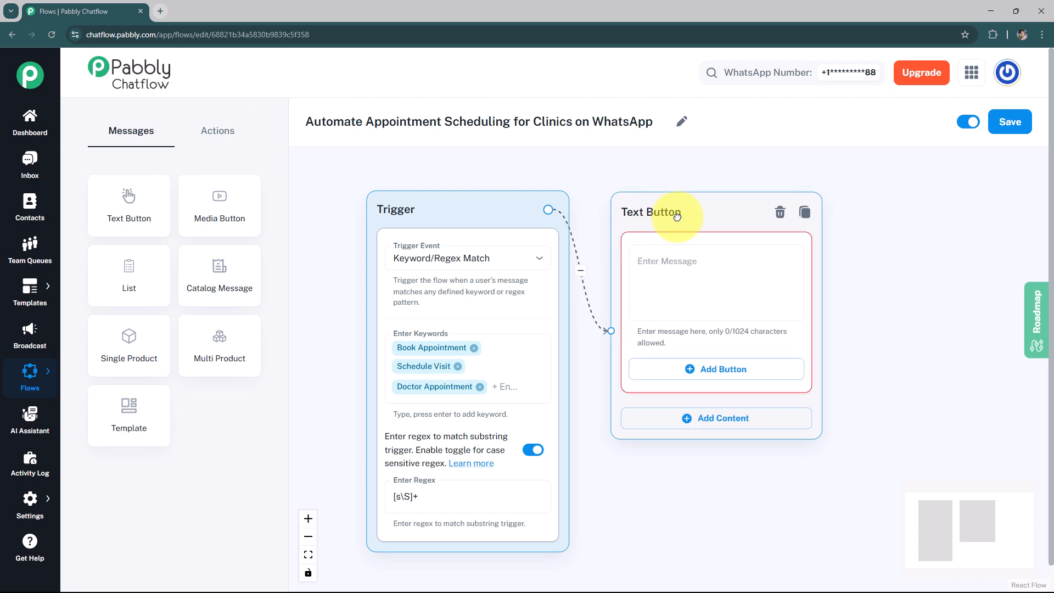
click(692, 268)
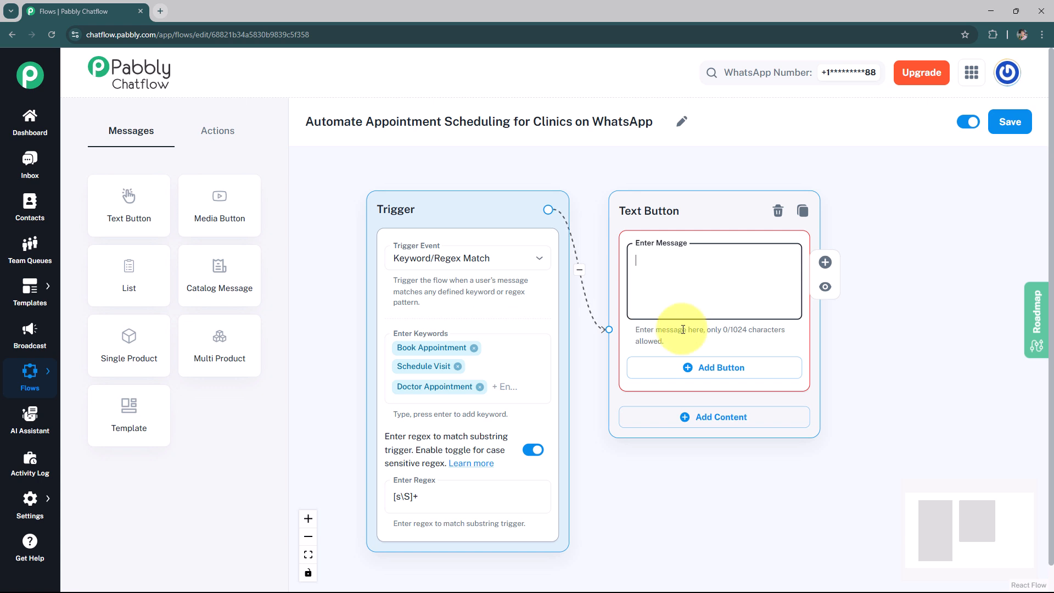
text(Hello and Welcome to our Clinic! I can help you schedule your appointment. Who would you like to see?)
click(775, 257)
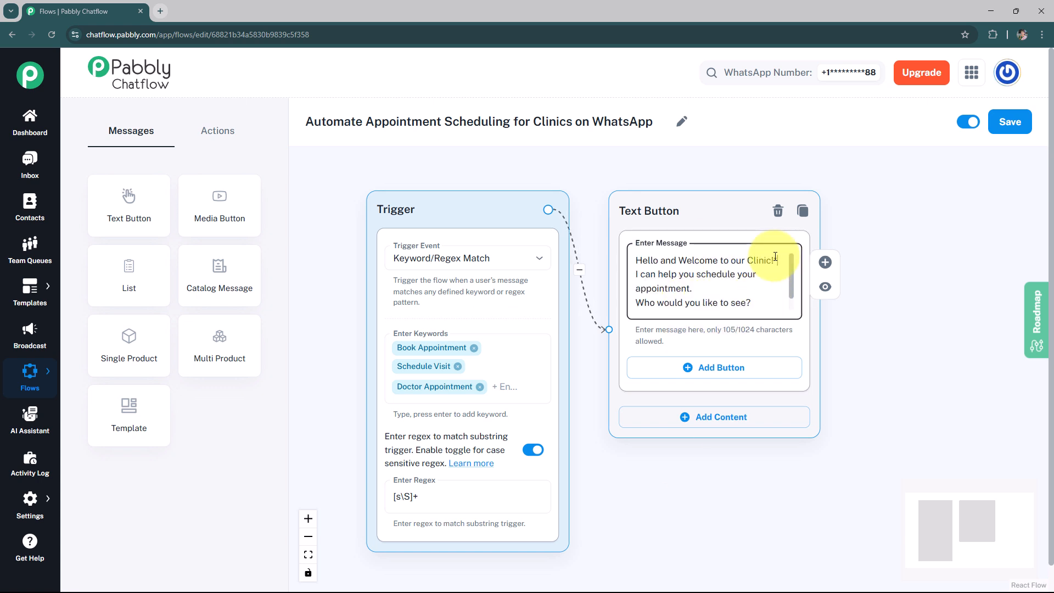
click(636, 261)
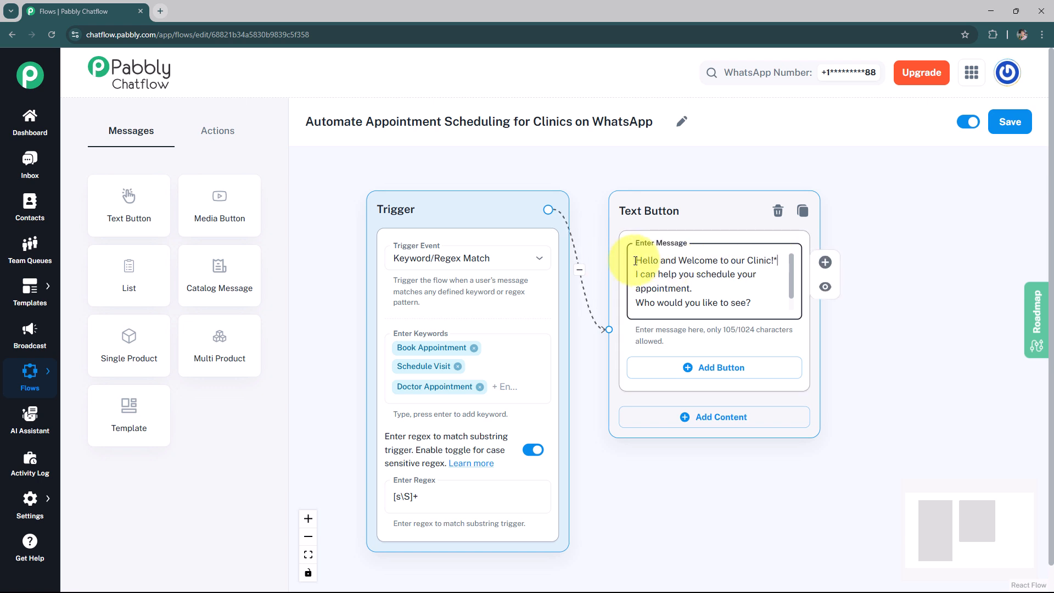
text(*)
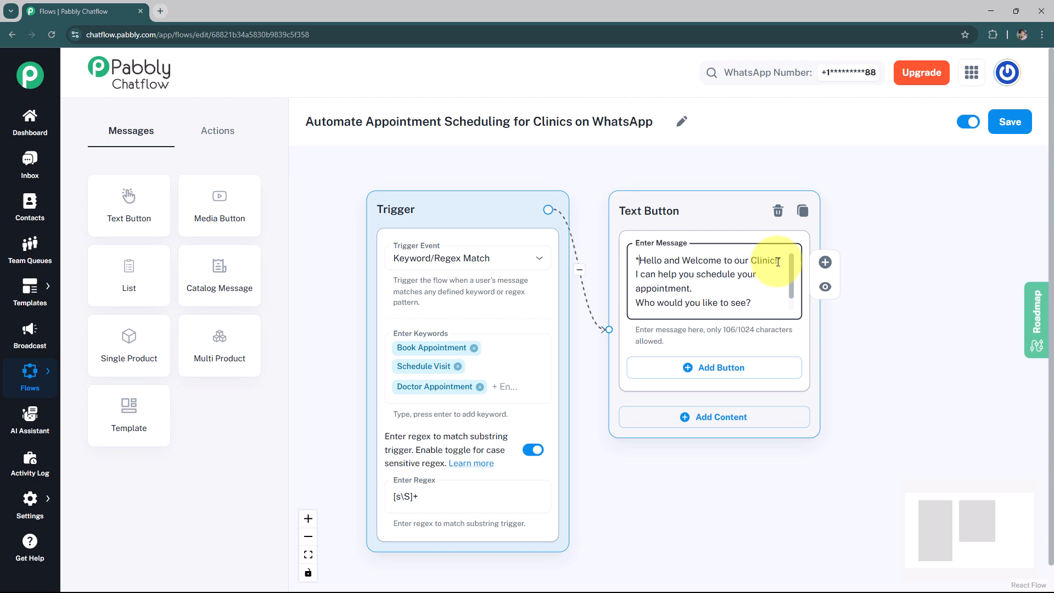
click(826, 287)
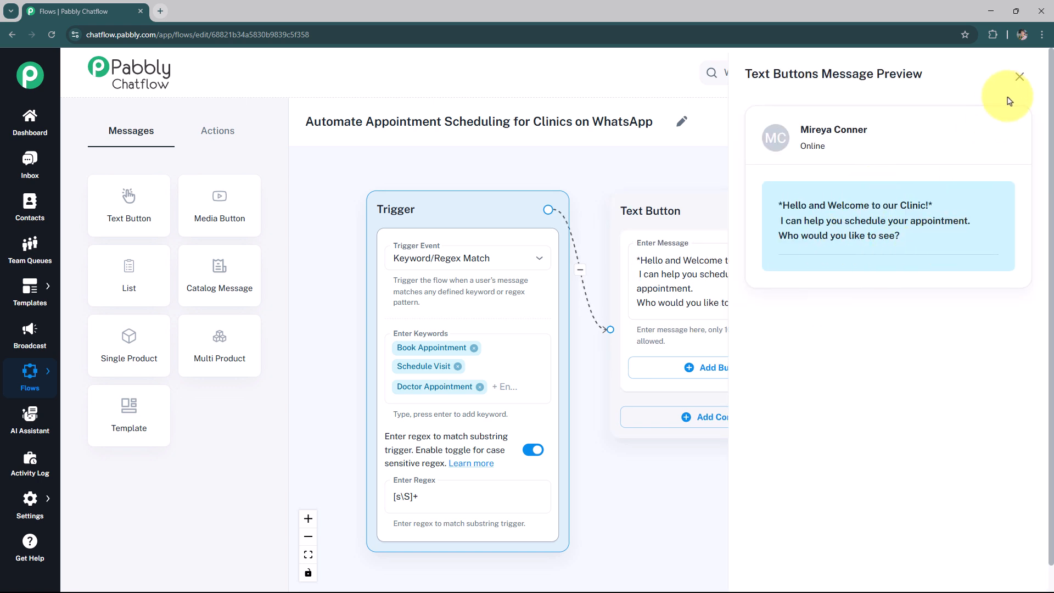
click(1019, 77)
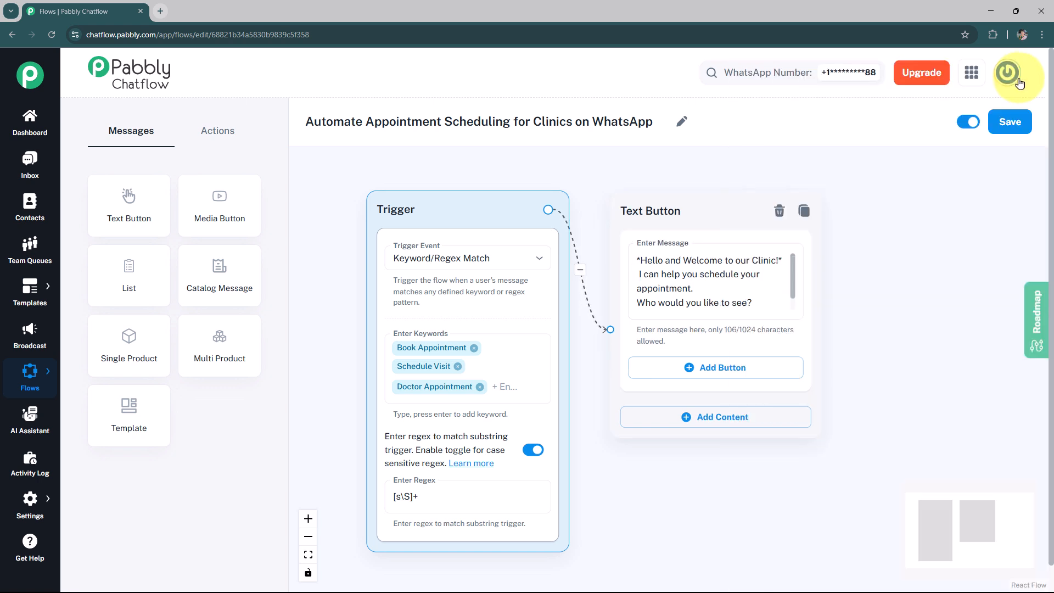
Add two buttons to the Text Button node: General Practitioner and Specialist 📍
click(724, 372)
click(700, 376)
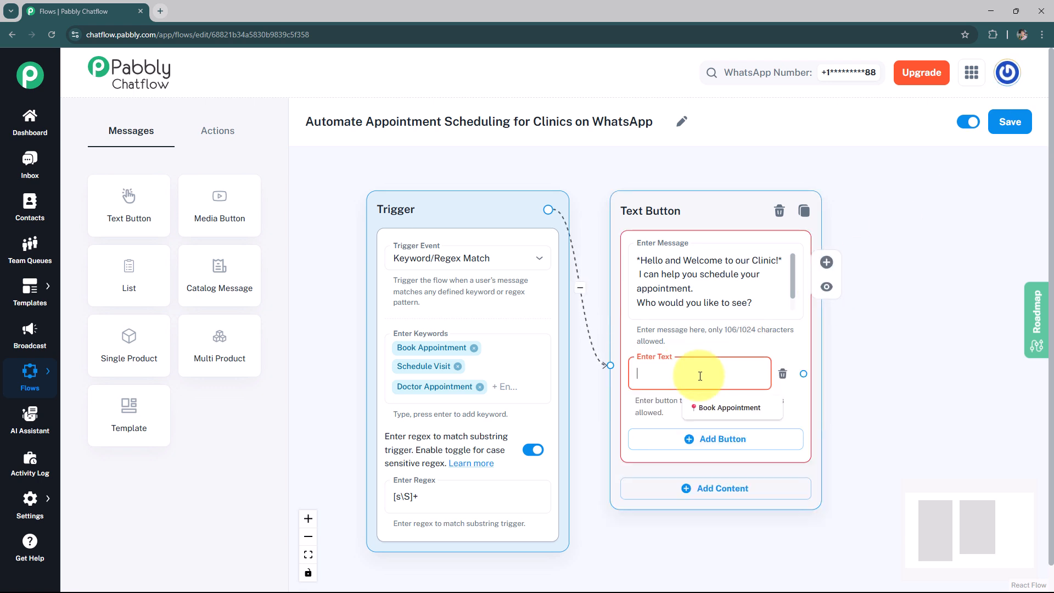
text(General Practitioner)
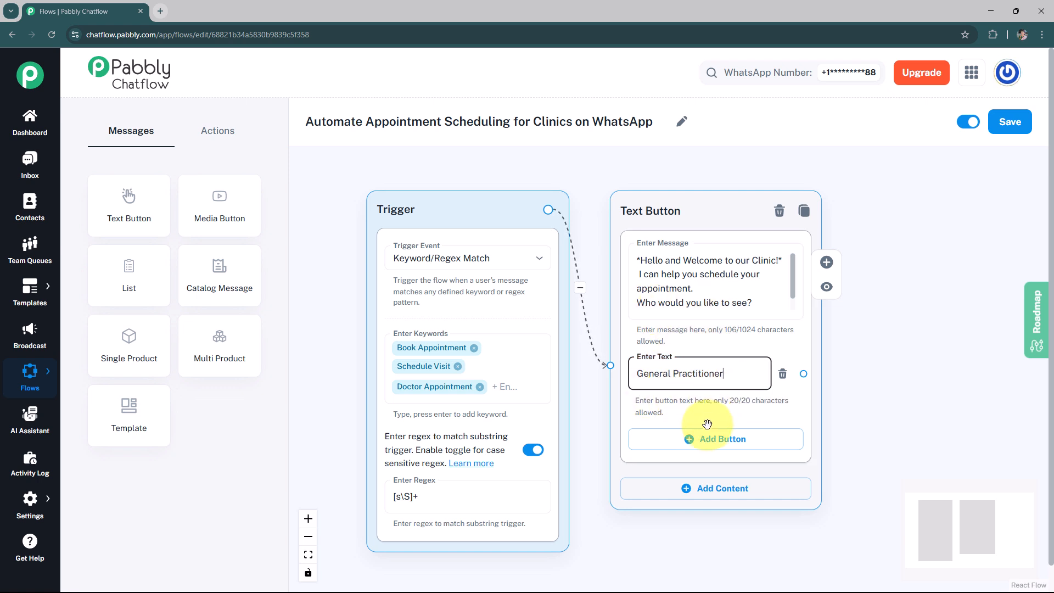
click(700, 437)
click(681, 440)
text(Speciali)
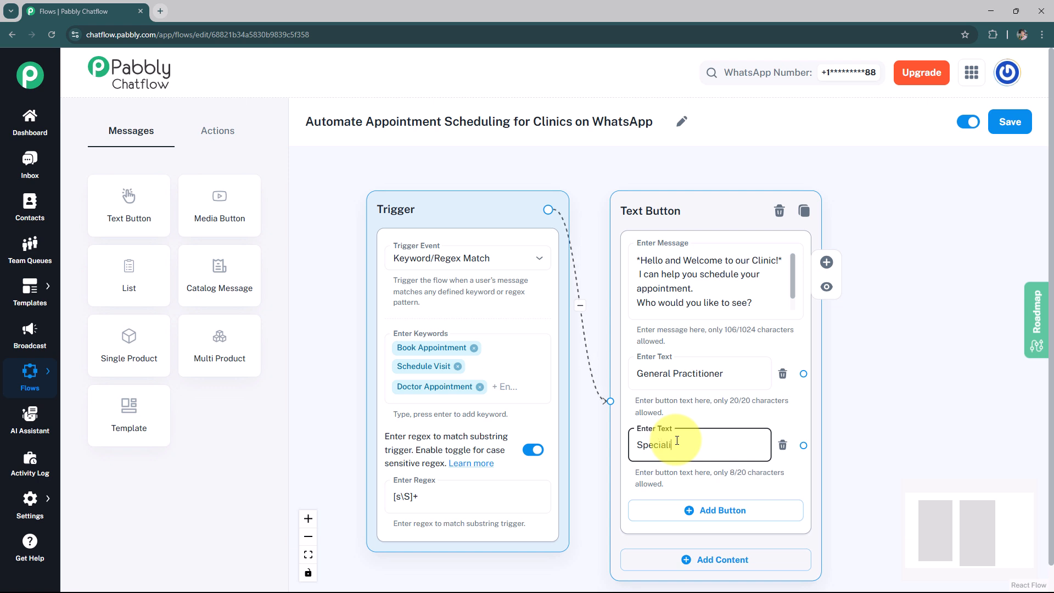
text(st 📍)
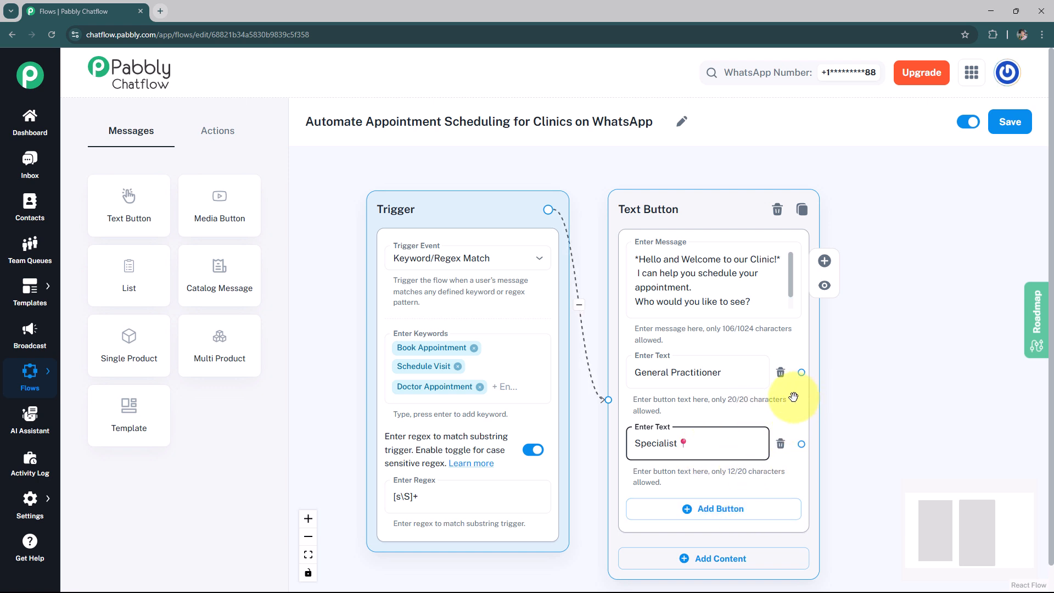
click(815, 405)
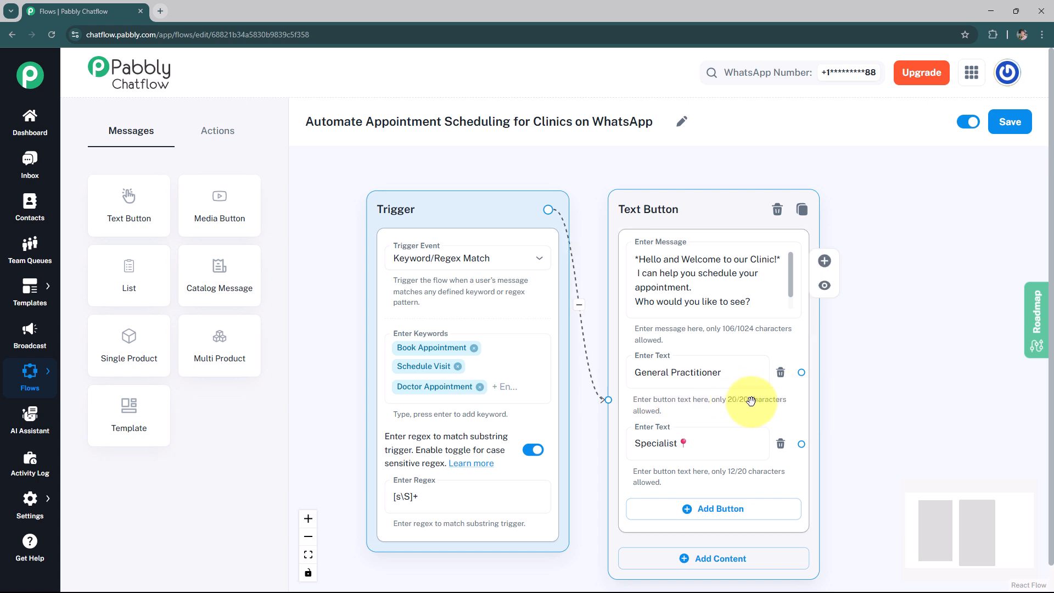
Add an Ask Question node with the message asking to choose a convenient time for the General Practitioner appointment
click(218, 131)
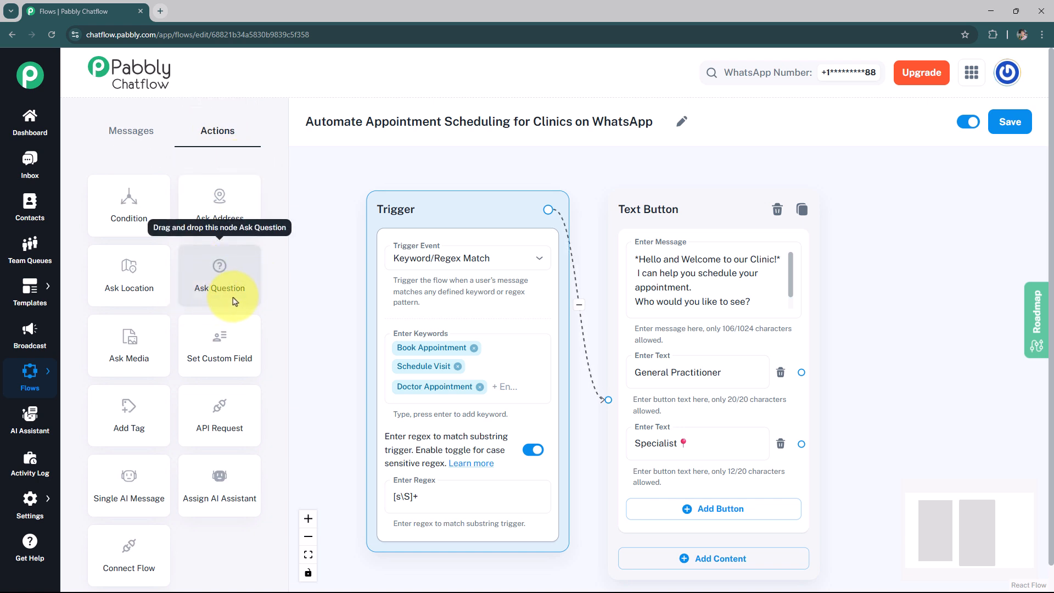
drag(220, 292, 904, 244)
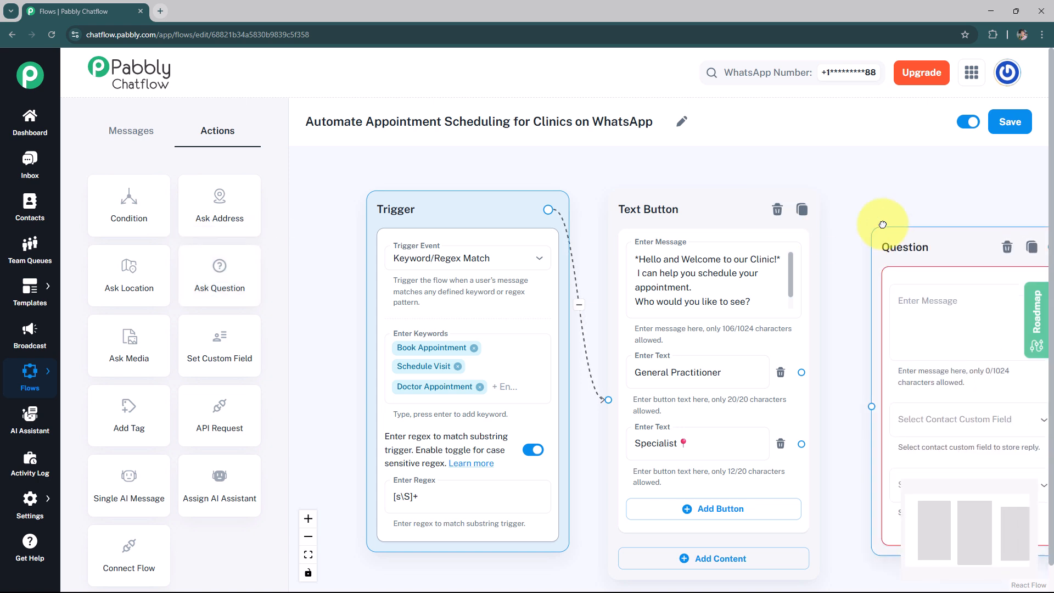
click(887, 272)
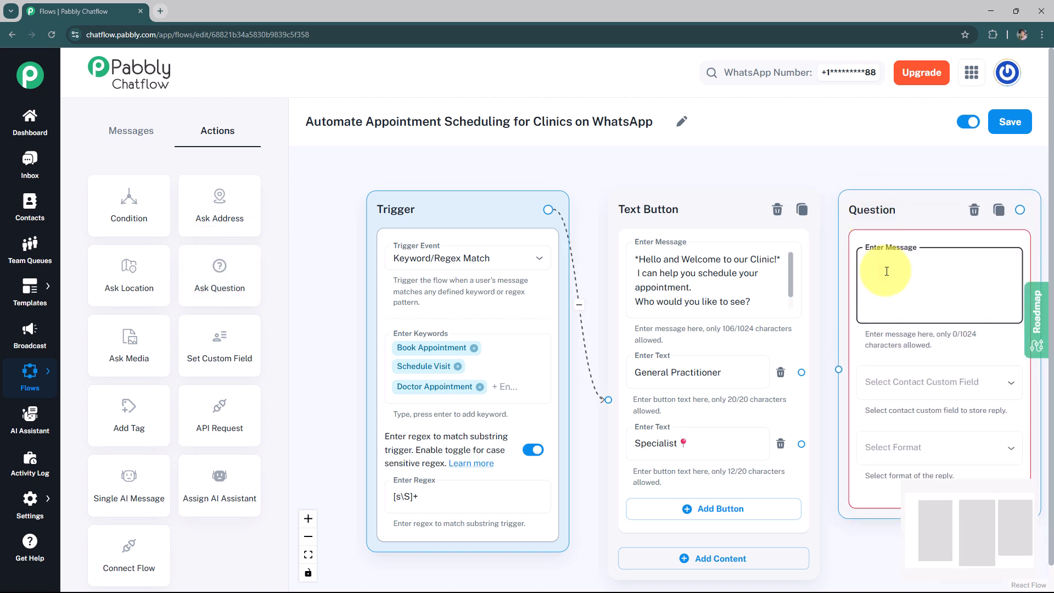
key(ctrl+v)
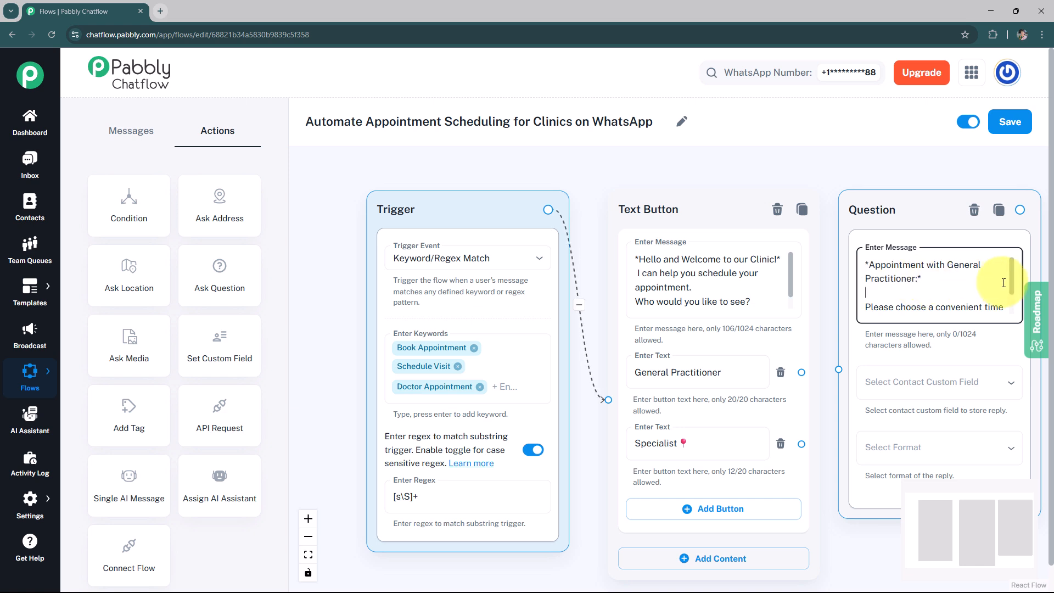
scroll(1011, 278, down, 2)
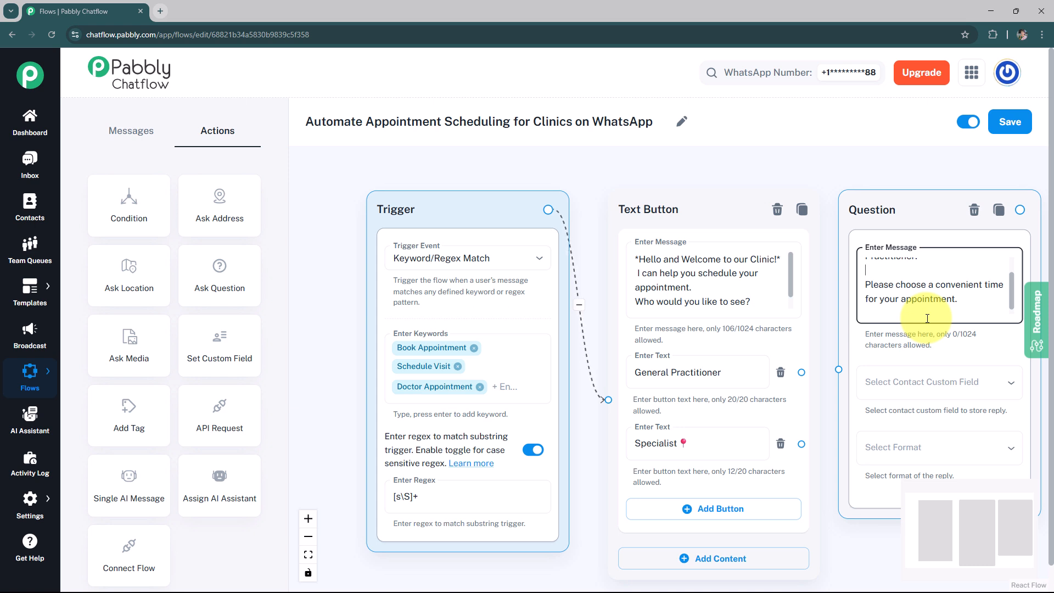
Store the Question node's reply in the Date custom field with Date format and set the number of attempts to 2
click(951, 386)
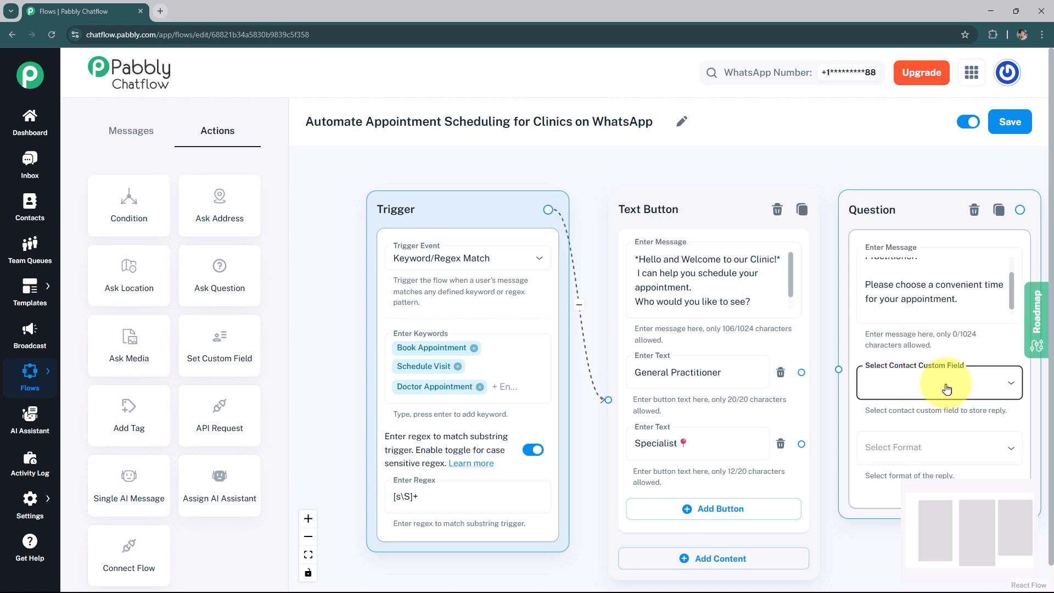
click(947, 389)
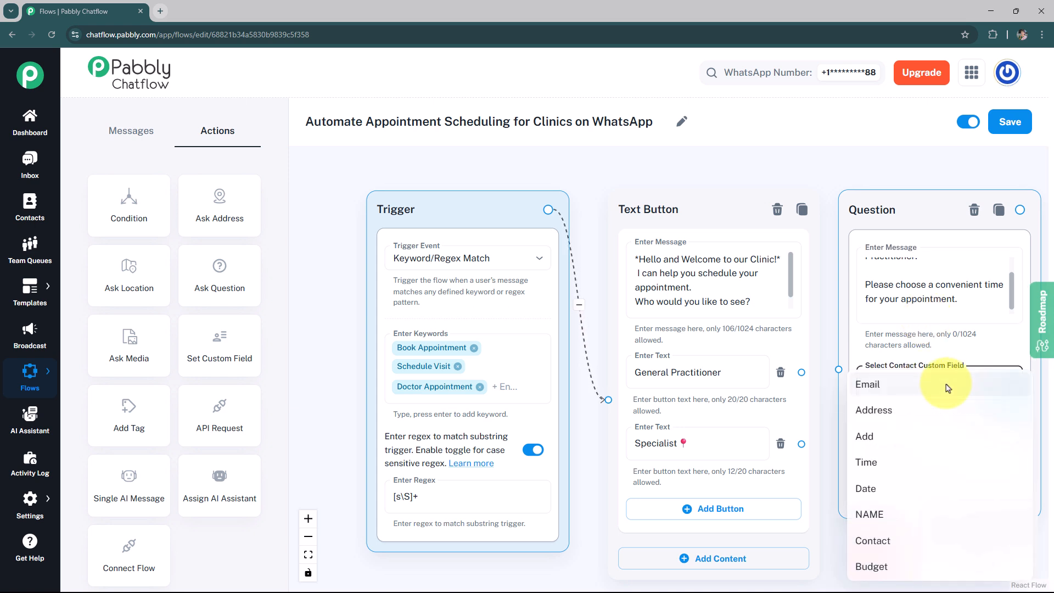
click(915, 486)
click(919, 461)
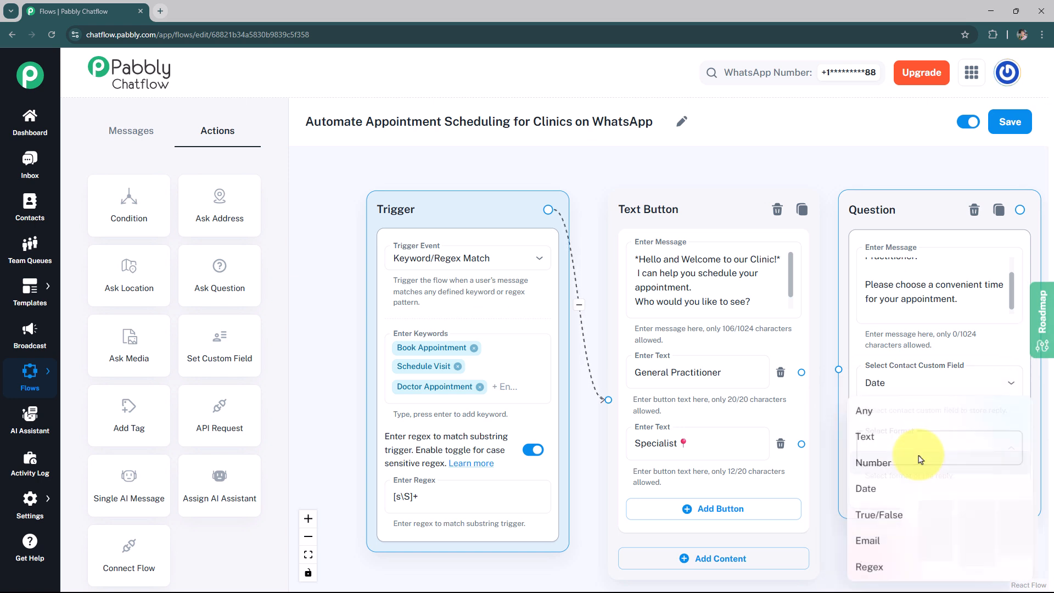
click(902, 492)
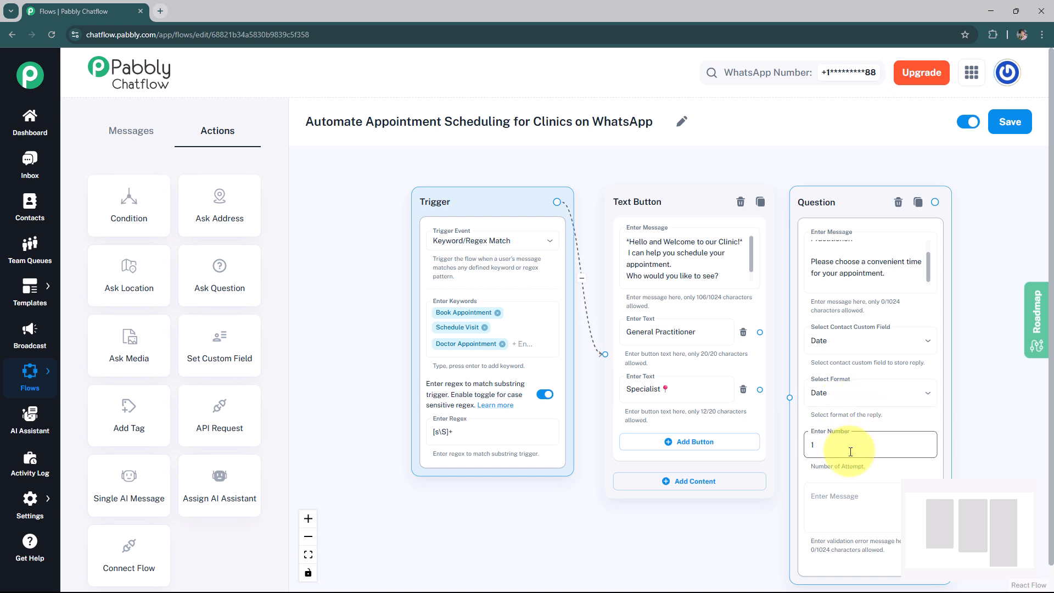
key(BackSpace)
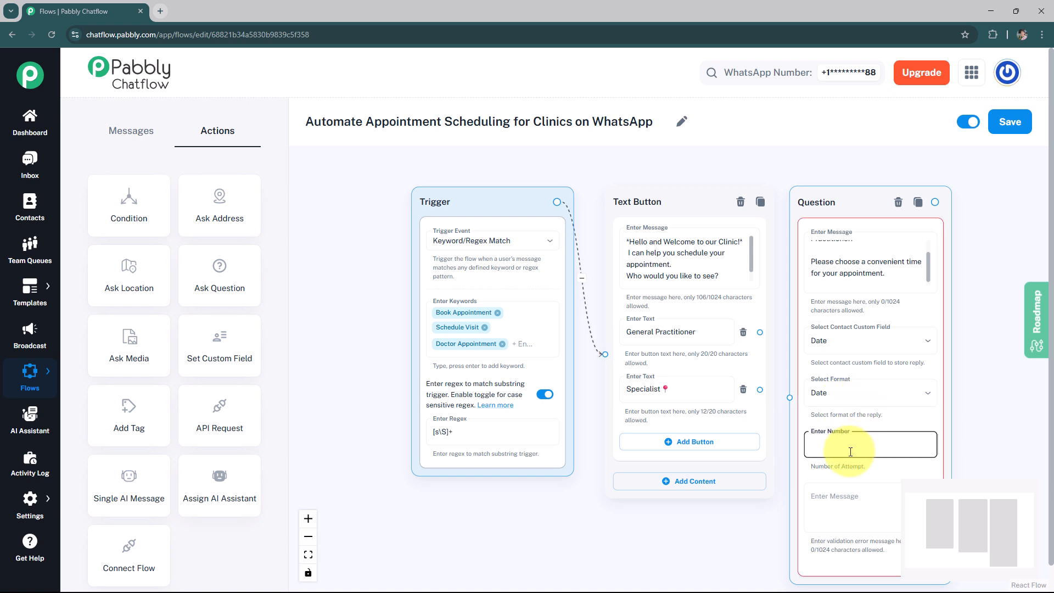
text(2)
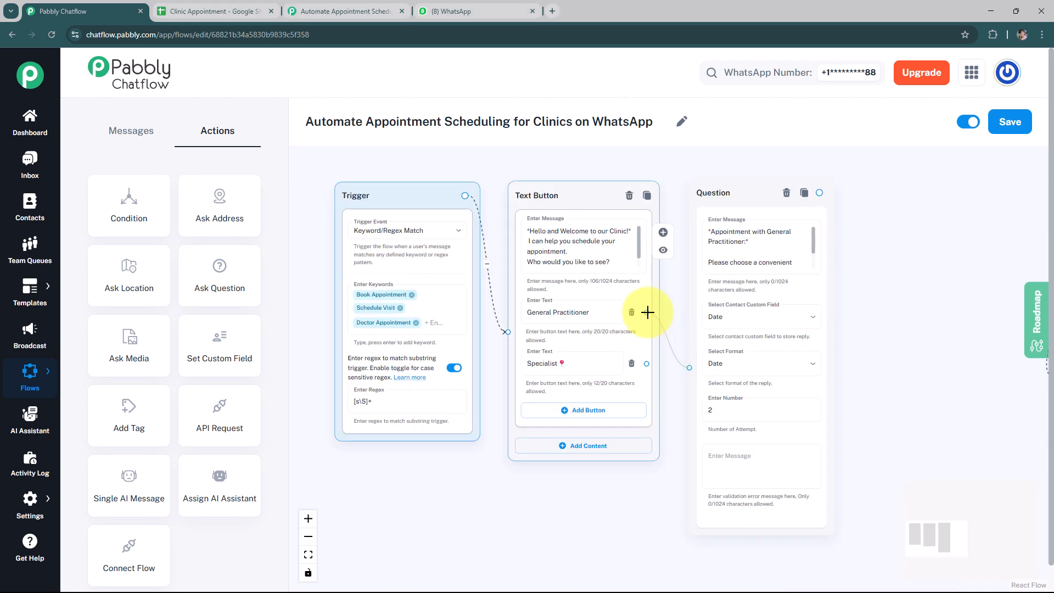
Connect the General Practitioner button to the Question node
drag(646, 312, 688, 366)
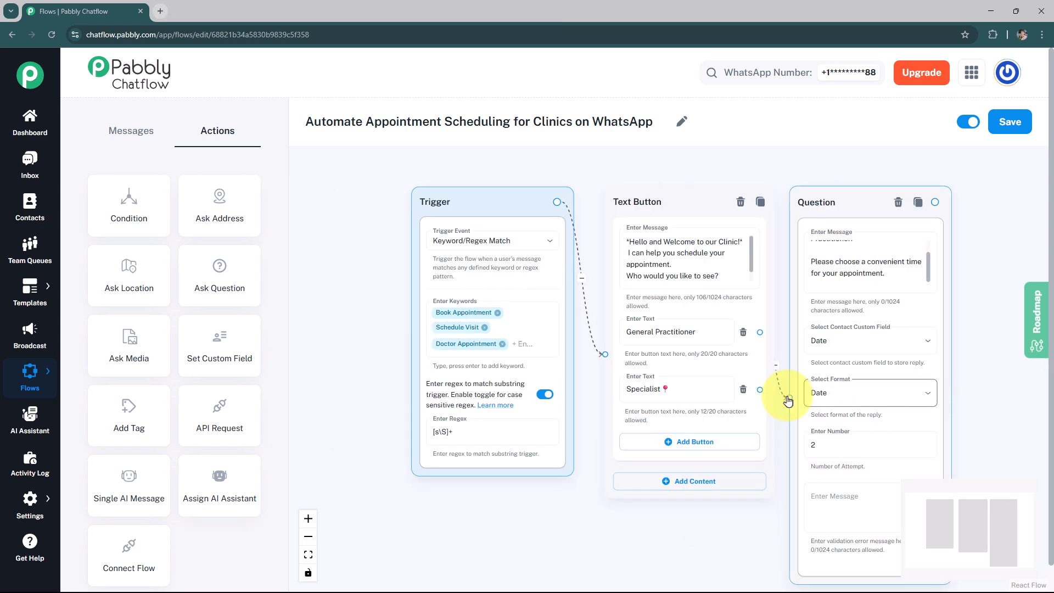
drag(788, 402, 789, 397)
Add another Ask Question node with the message "Please choose a convenient *time* for your appointment."
drag(225, 275, 1024, 244)
click(863, 247)
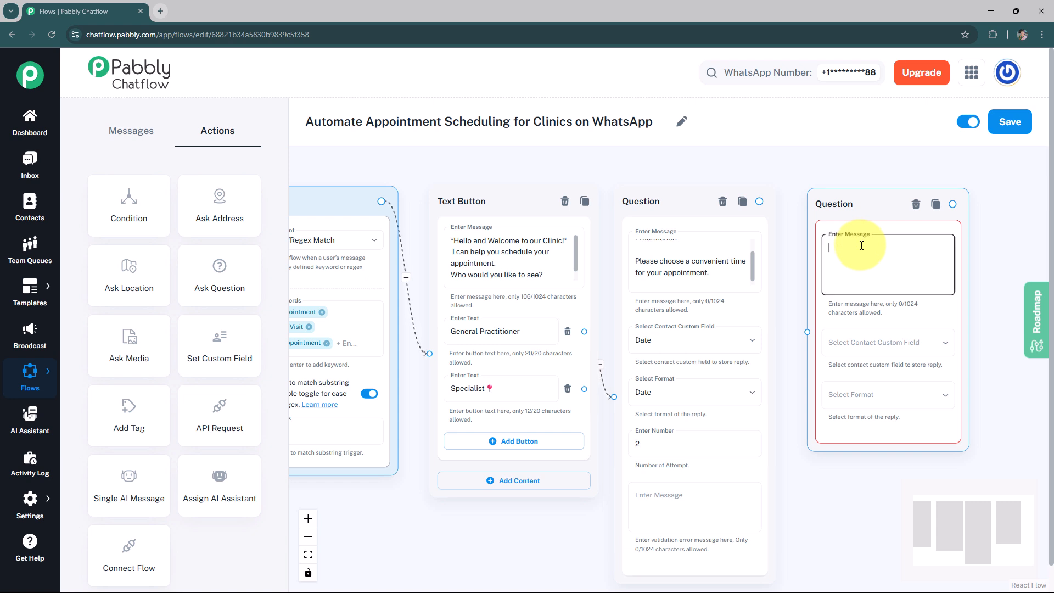
text(Please choose a convenient *time* for your appointment.)
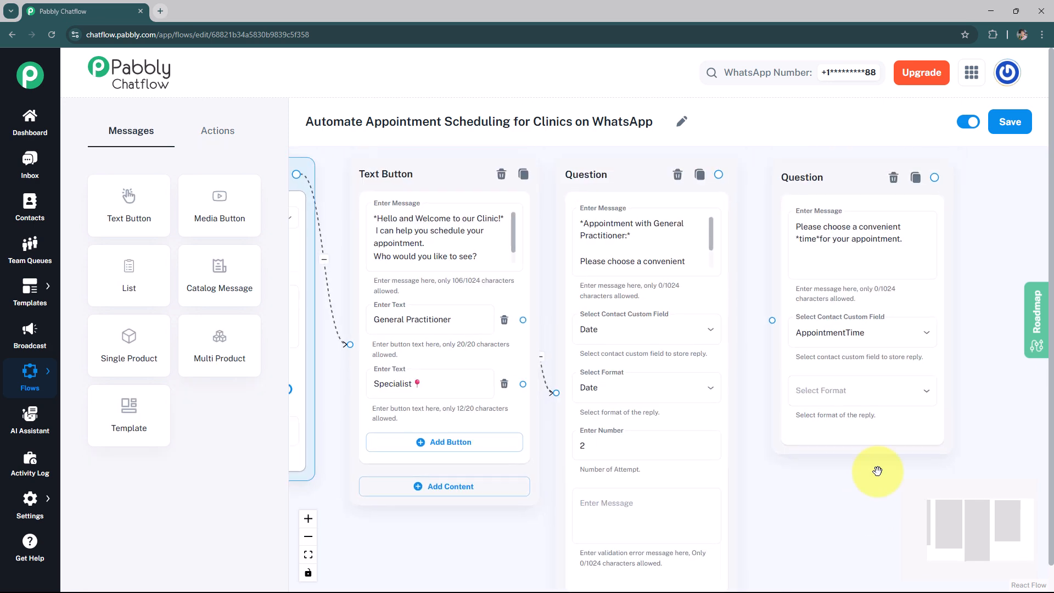
Store the time reply in the AppointmentTime custom field with Any format and connect the date question to this node
click(832, 336)
click(840, 566)
click(783, 390)
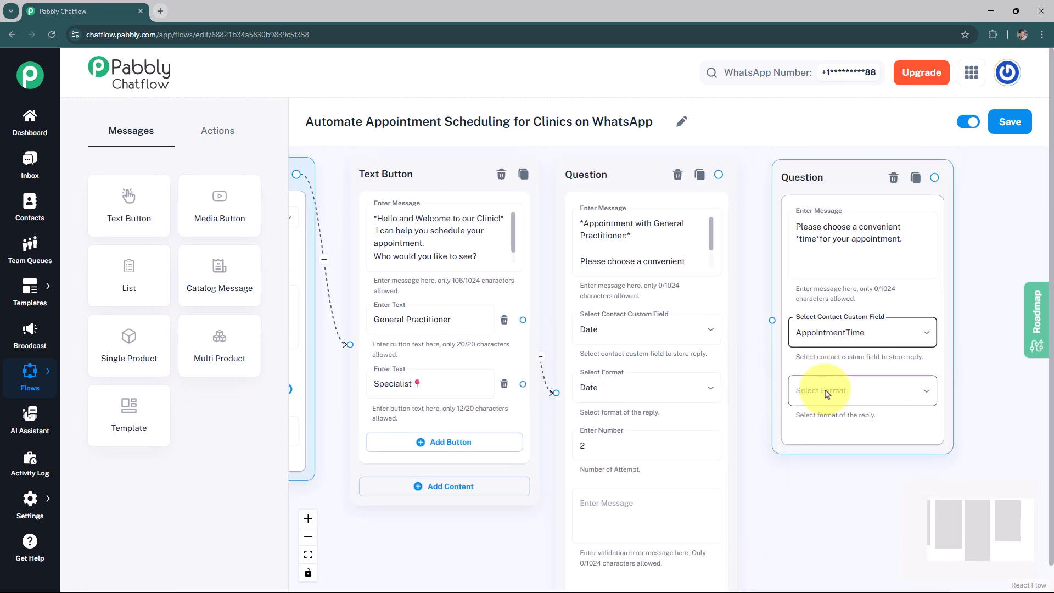
click(823, 419)
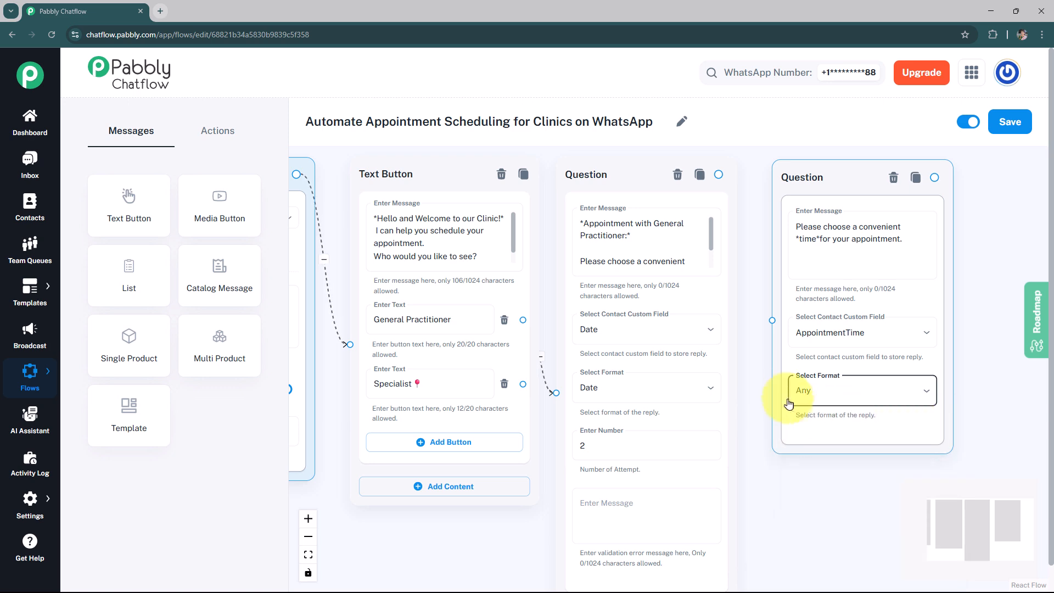
drag(772, 320, 718, 175)
scroll(906, 219, down, 3)
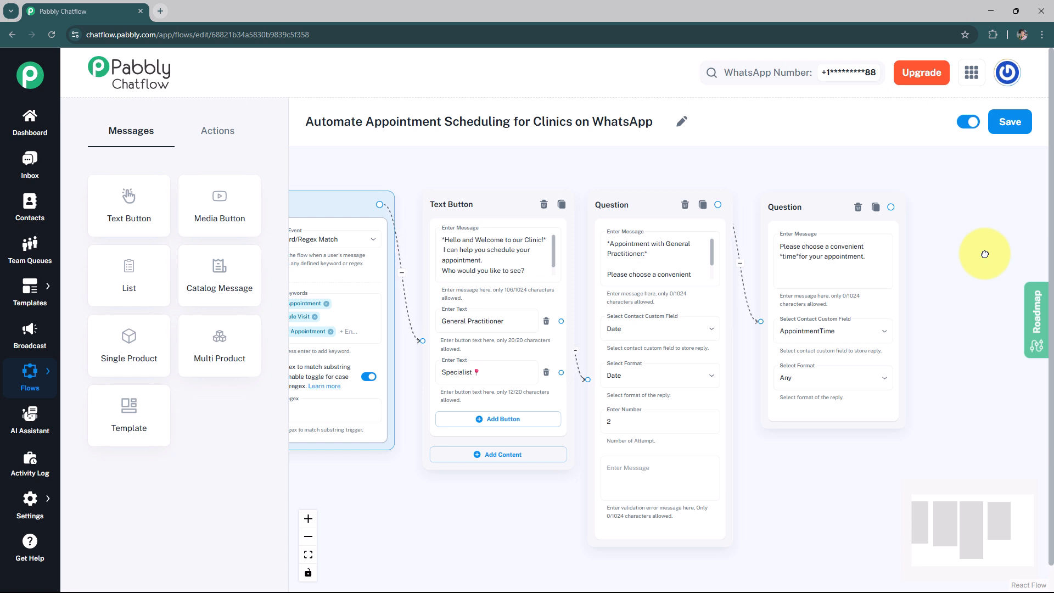
Add an Ask Question node asking "Can I have your *Full Name*?" with Full Name bolded by asterisks
click(218, 131)
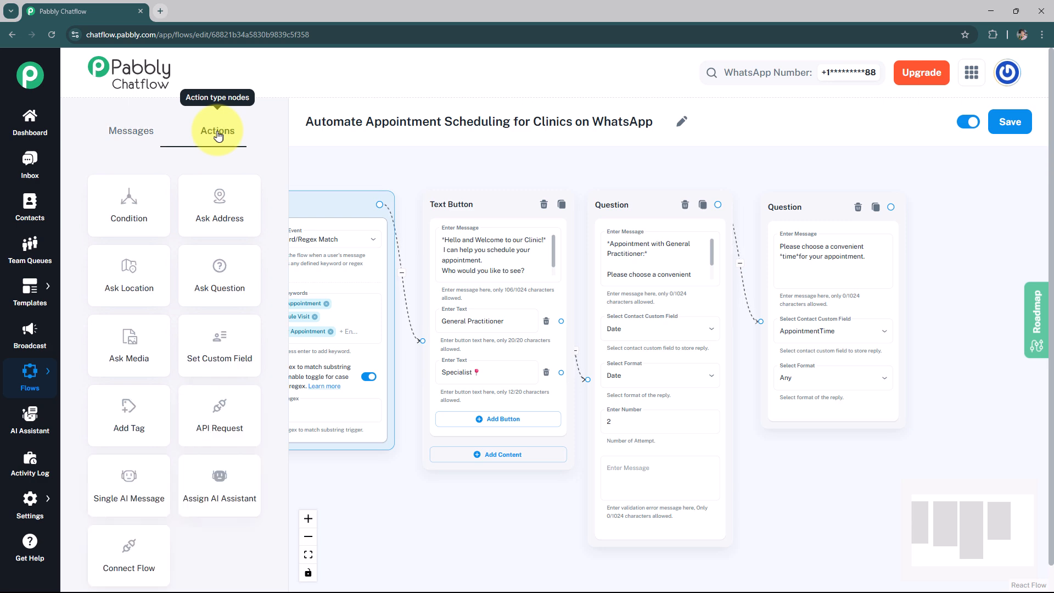
drag(224, 285, 692, 221)
click(974, 257)
click(725, 275)
text(Can I have your Full Name?)
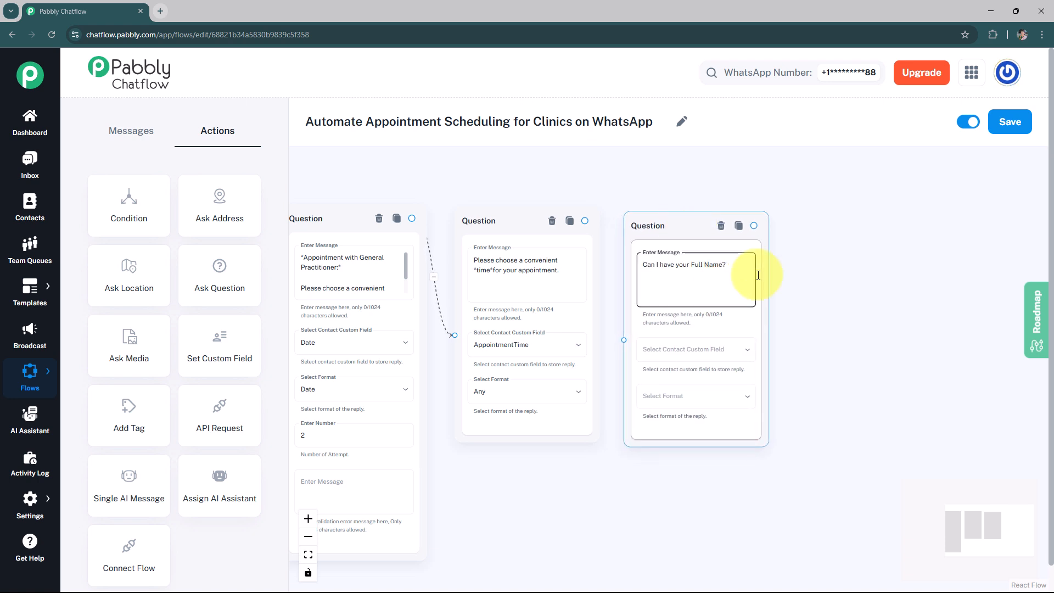
click(692, 266)
text(*)
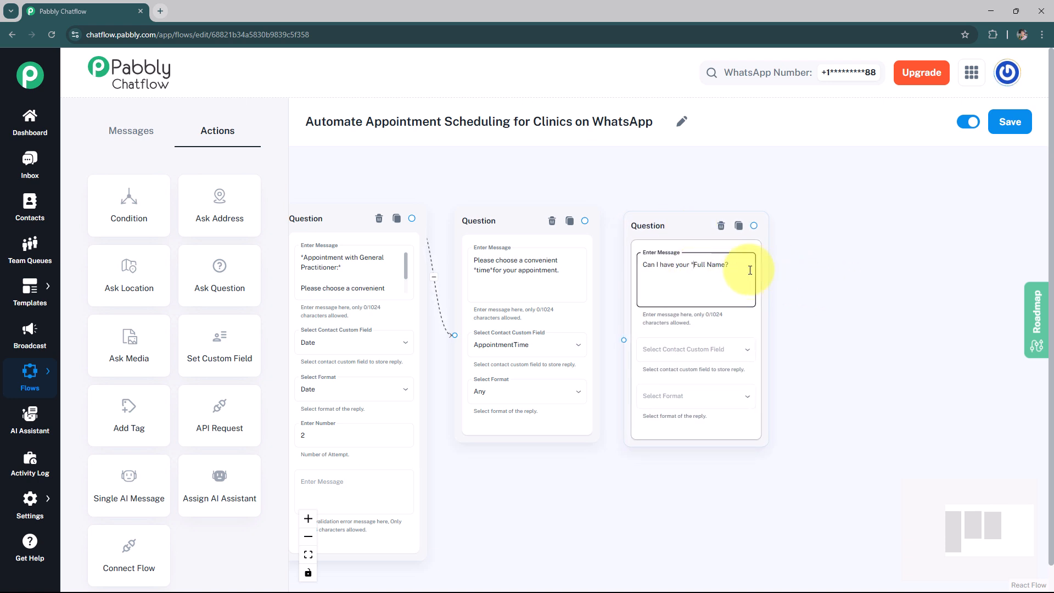
text(*)
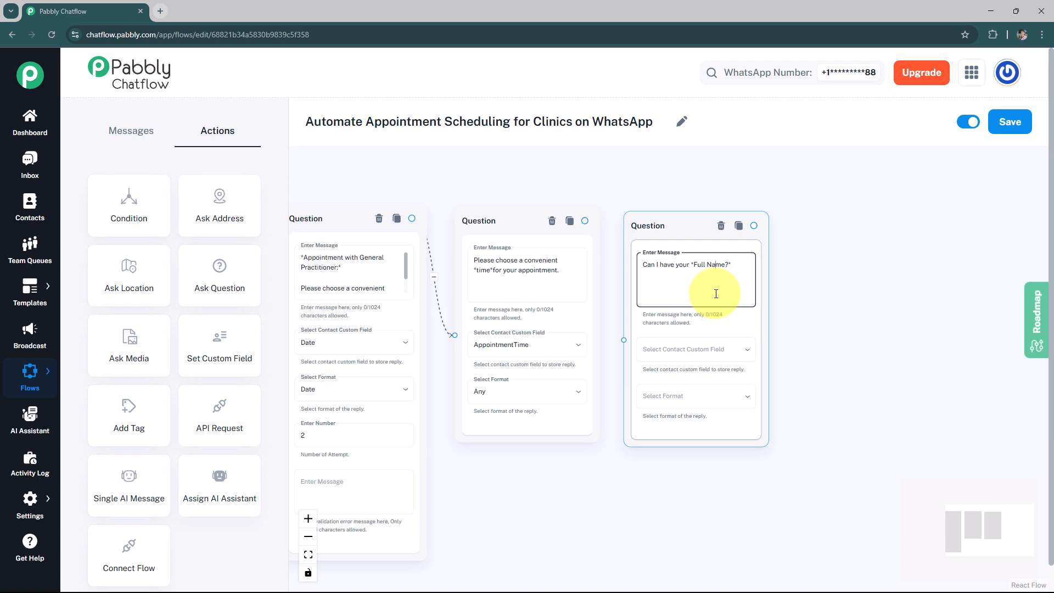
Store the name reply in the NAME field as Text with 3 attempts, and connect the time question to it
click(699, 352)
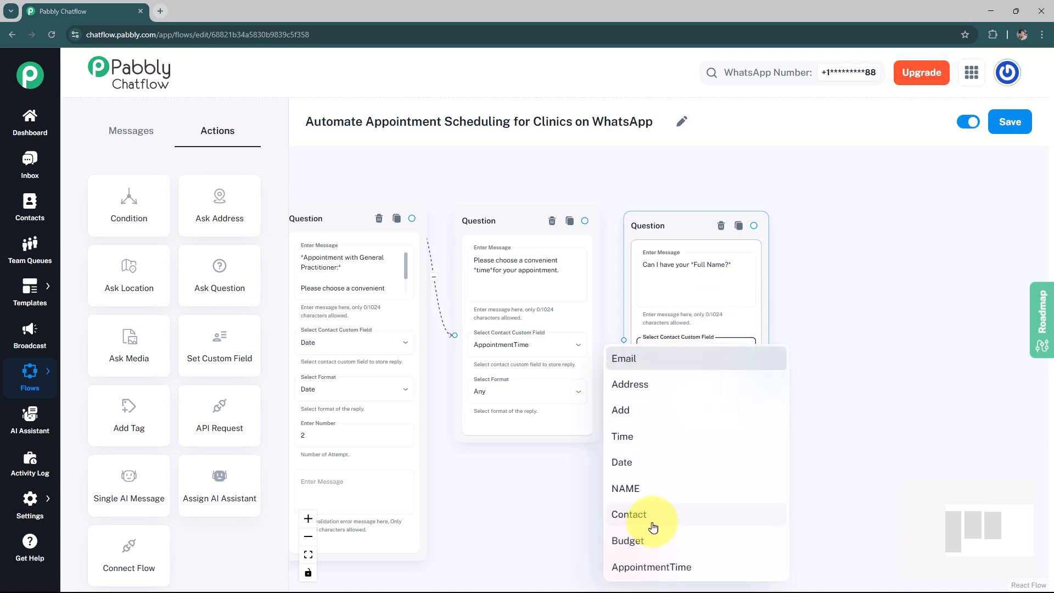
click(647, 488)
click(709, 394)
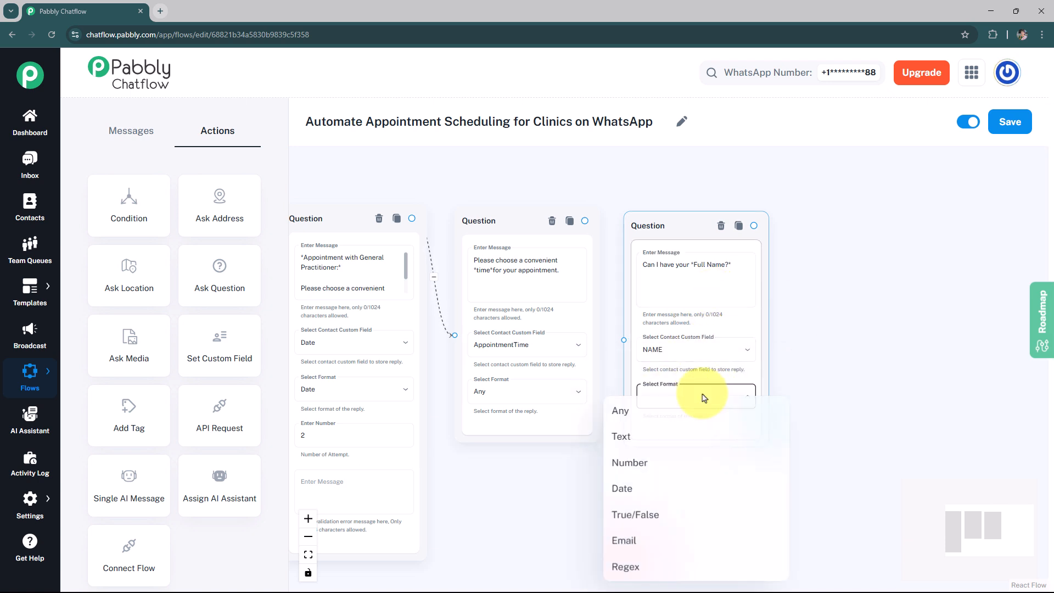
click(633, 450)
click(665, 453)
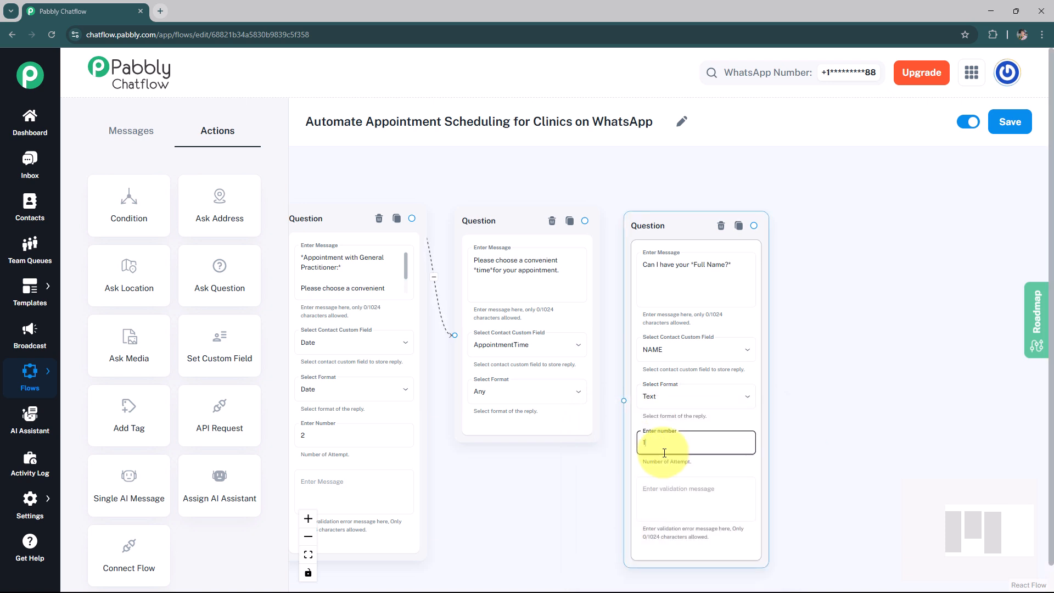
key(BackSpace)
text(3)
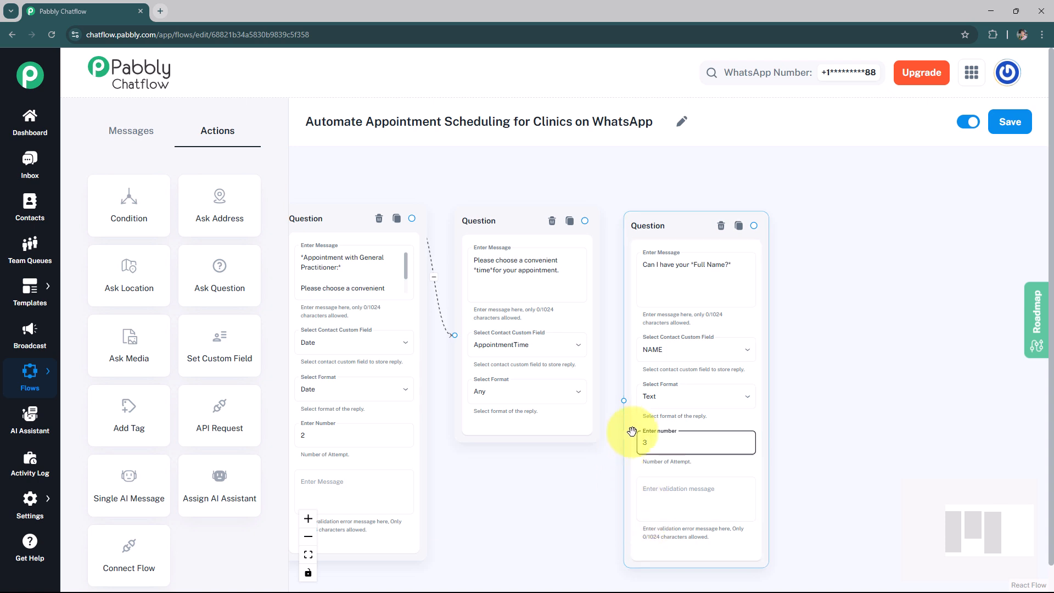
drag(624, 402, 585, 221)
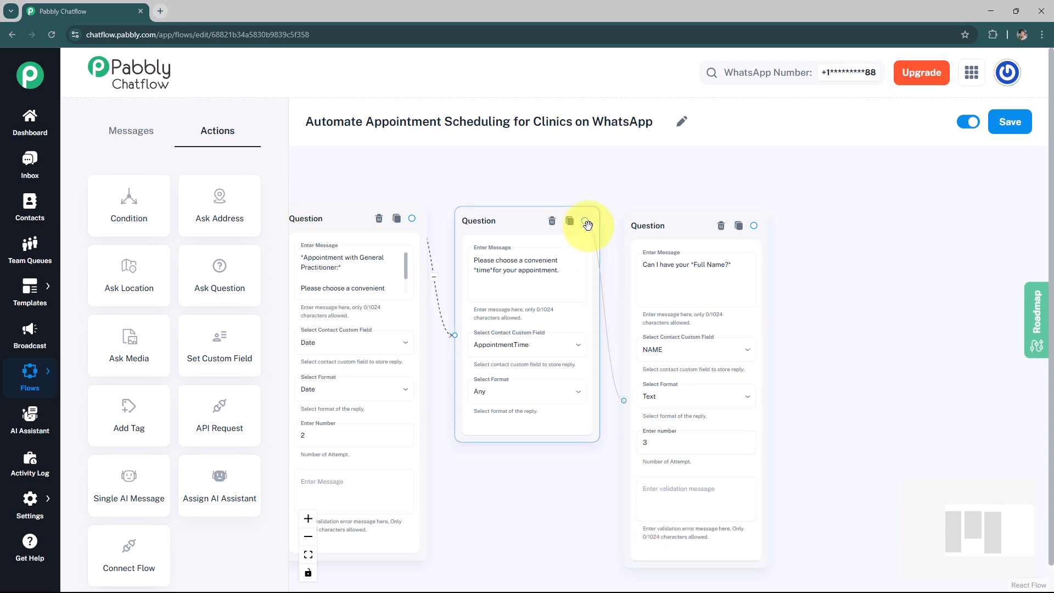
Add an Ask Question node with the message "Can I have your *Contact Details*?"
drag(241, 286, 879, 297)
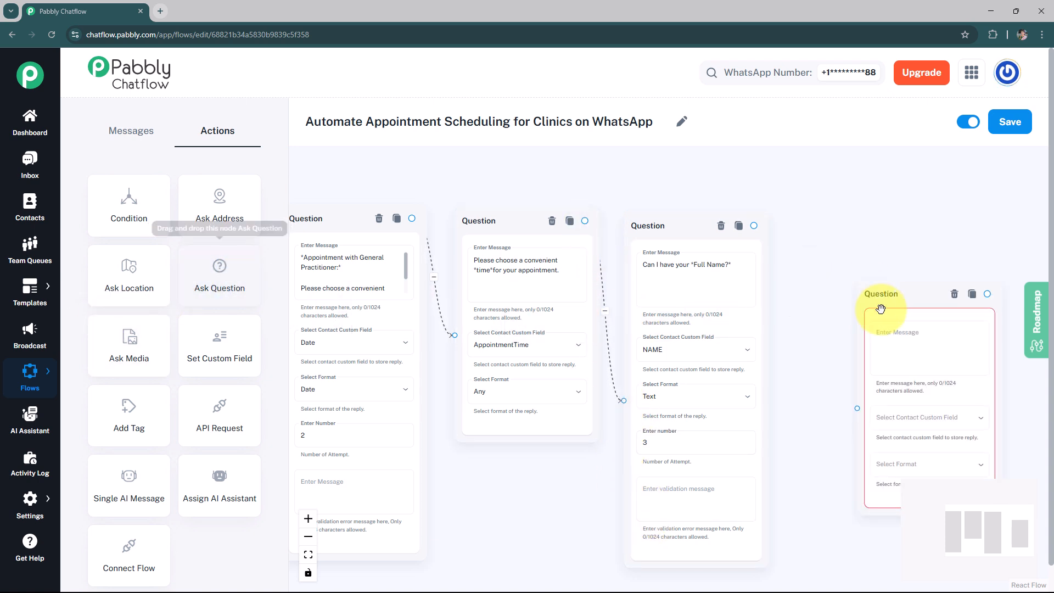
click(850, 285)
text(Can I have your *Contact Details?*)
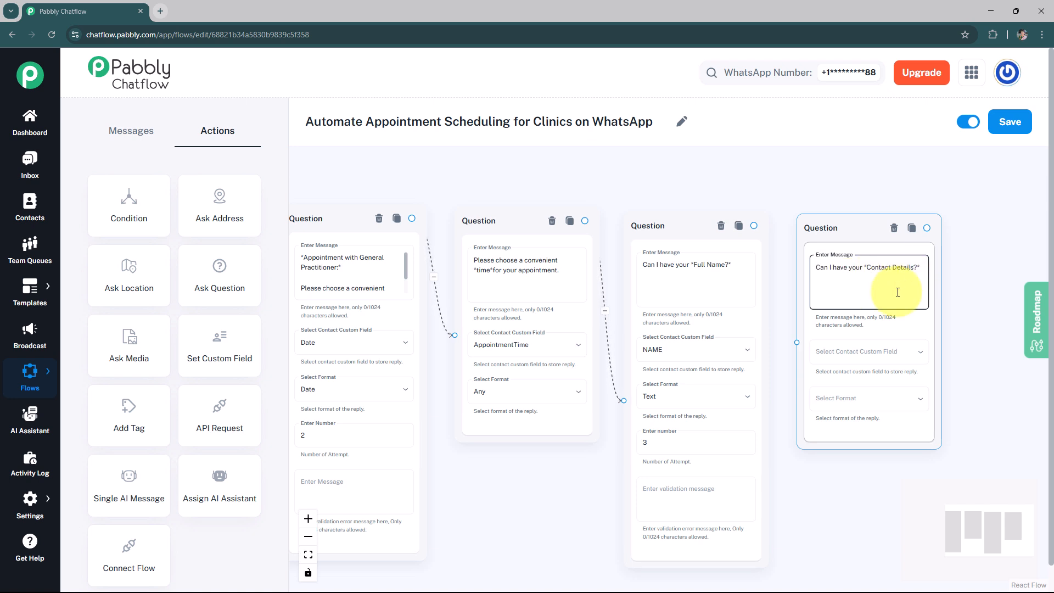
Store the contact reply in the Contact field with Number format and connect the name question to this node
click(850, 354)
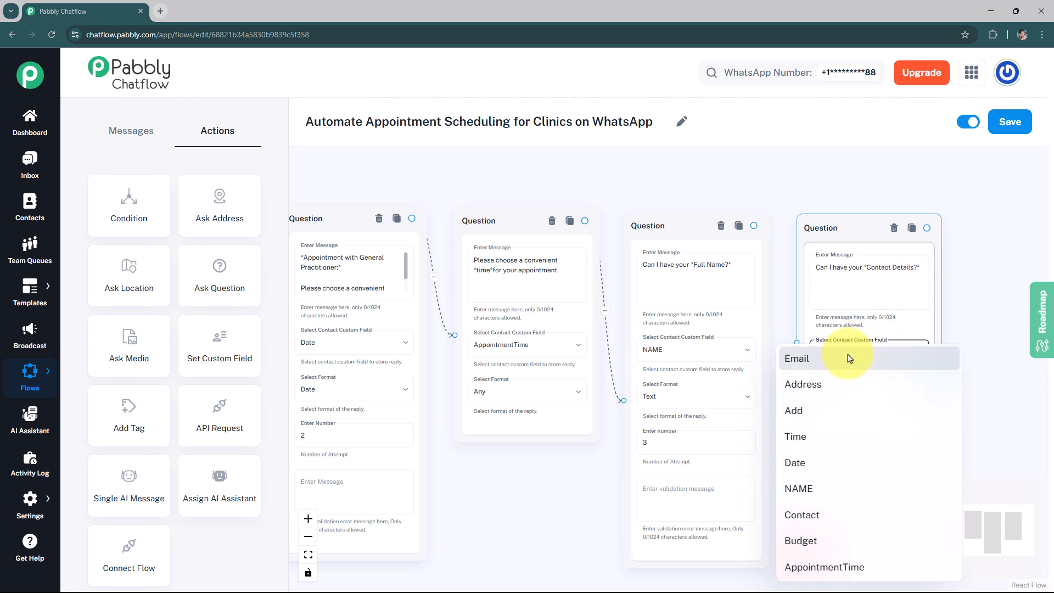
click(839, 514)
click(866, 404)
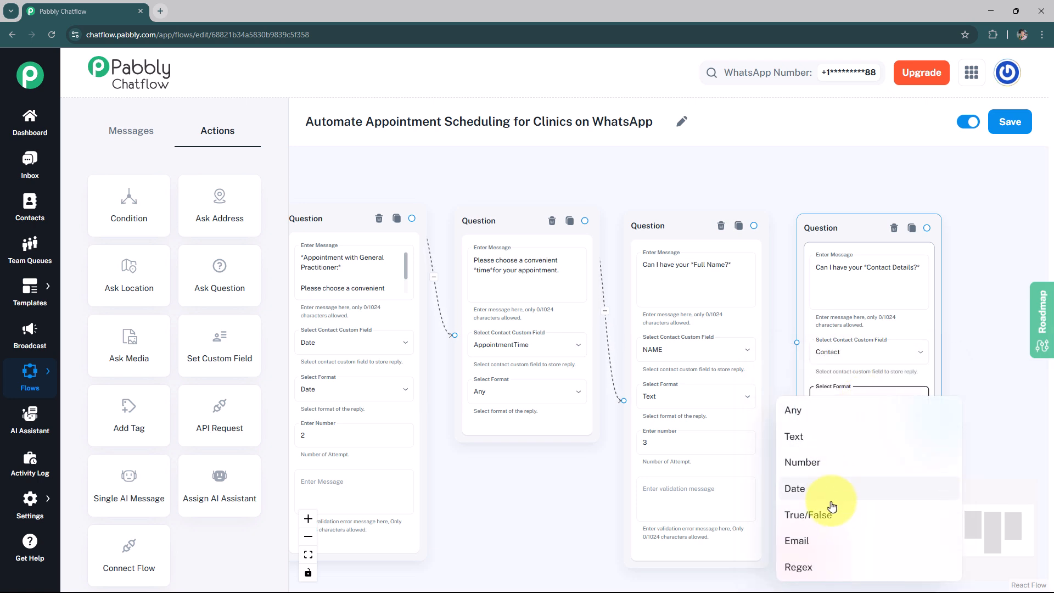
click(843, 472)
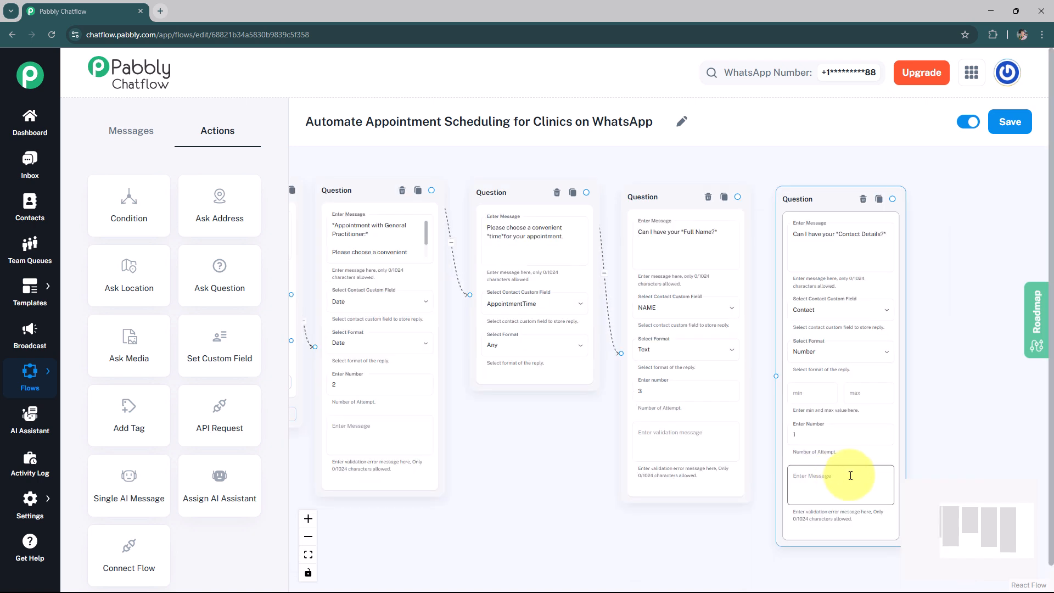
click(820, 437)
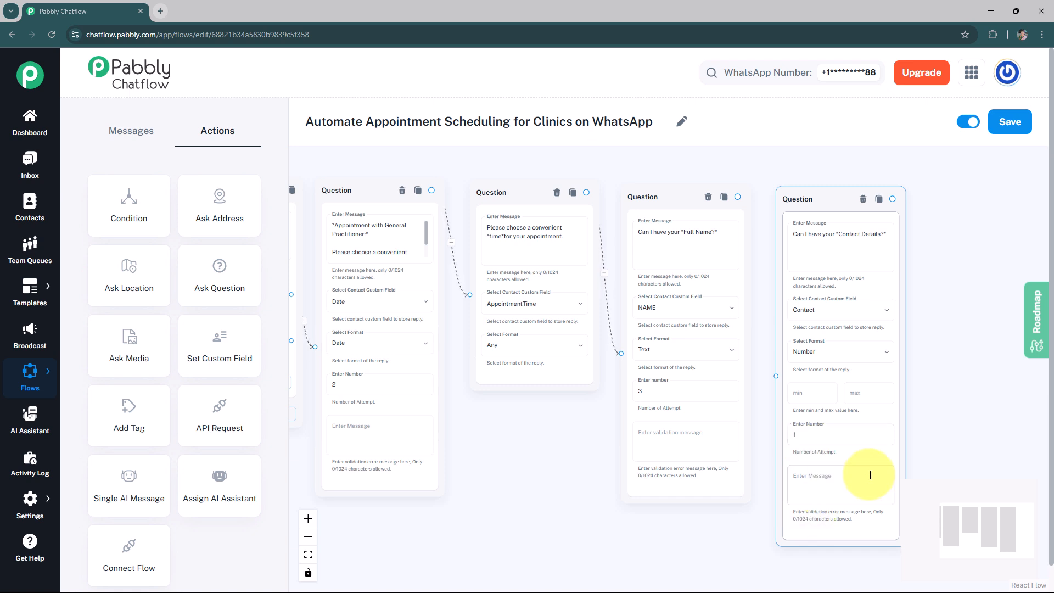
click(772, 373)
drag(777, 375, 738, 196)
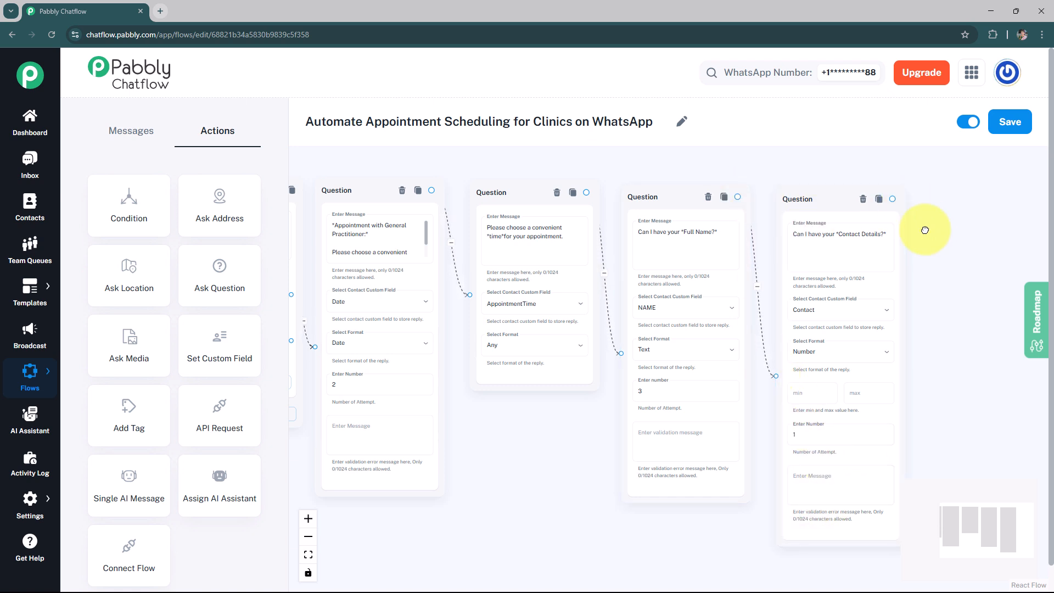
drag(931, 226, 908, 230)
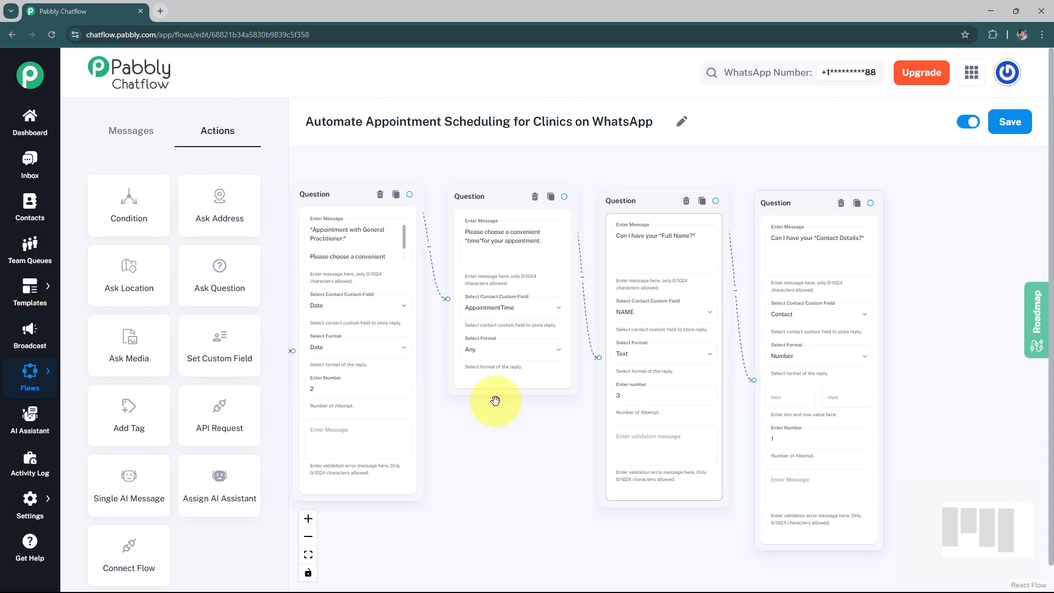
Add an Add Tag node and create a new tag named AppointmentBooked
drag(165, 414, 965, 235)
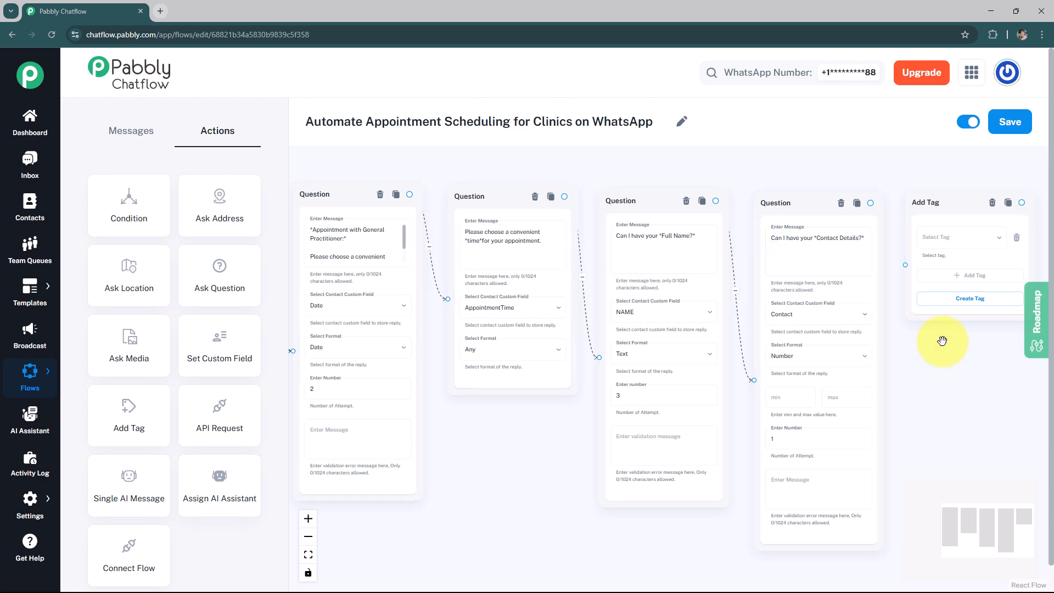
click(966, 299)
click(487, 286)
text(AppointmentBooked)
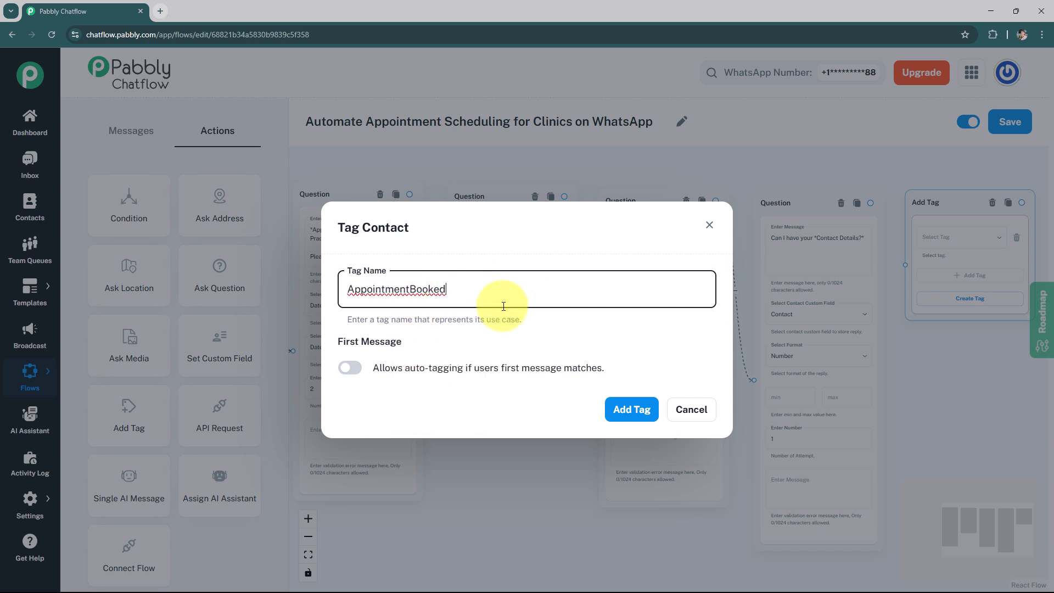
click(643, 408)
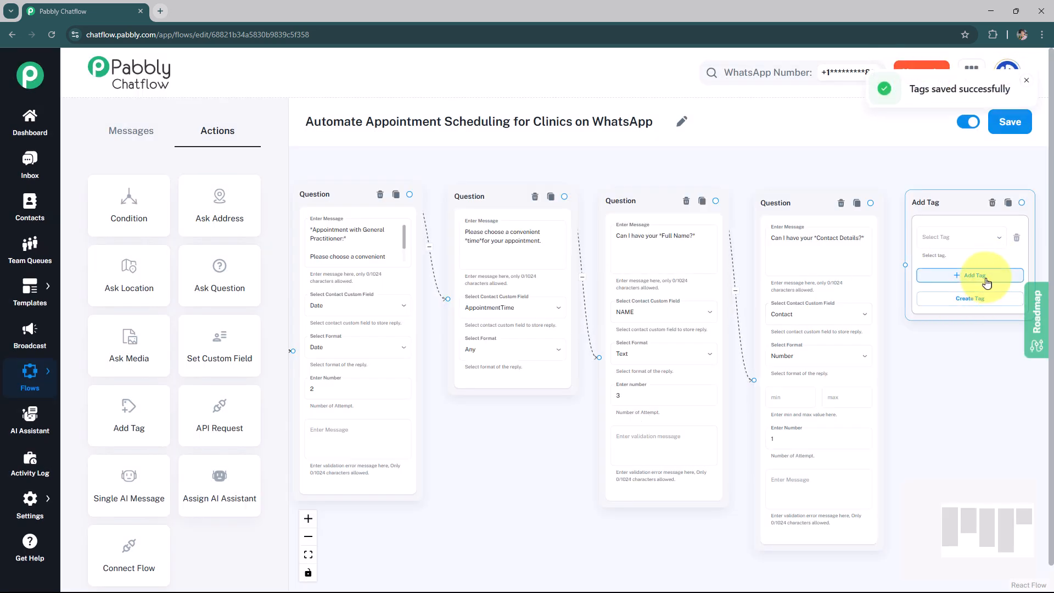
Connect the contact question to the Add Tag node and select the AppointmentBooked tag in it
drag(905, 265, 872, 204)
drag(929, 181, 782, 197)
click(508, 276)
click(631, 286)
click(768, 259)
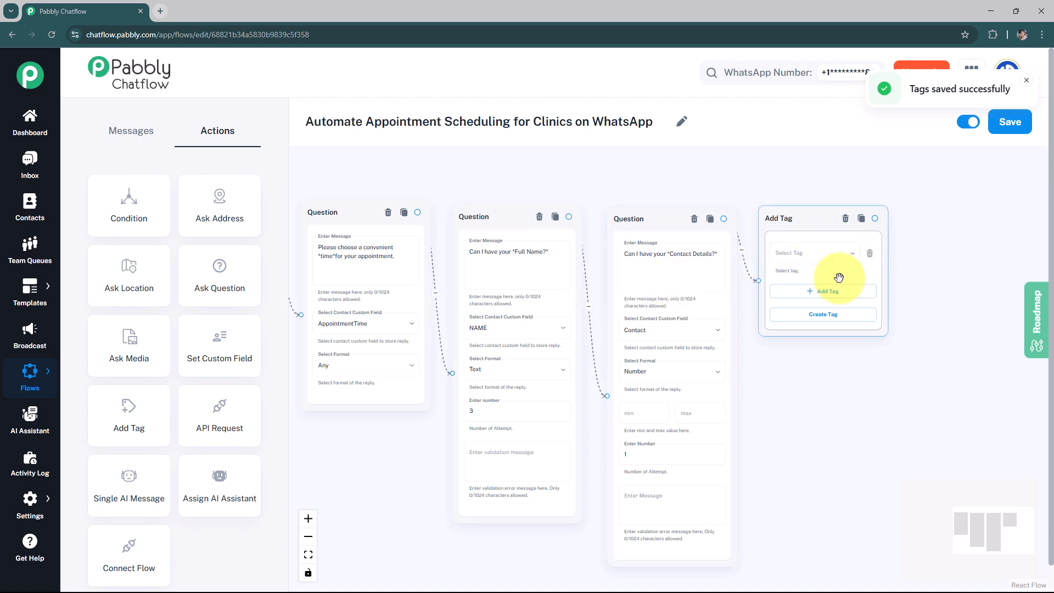
click(786, 254)
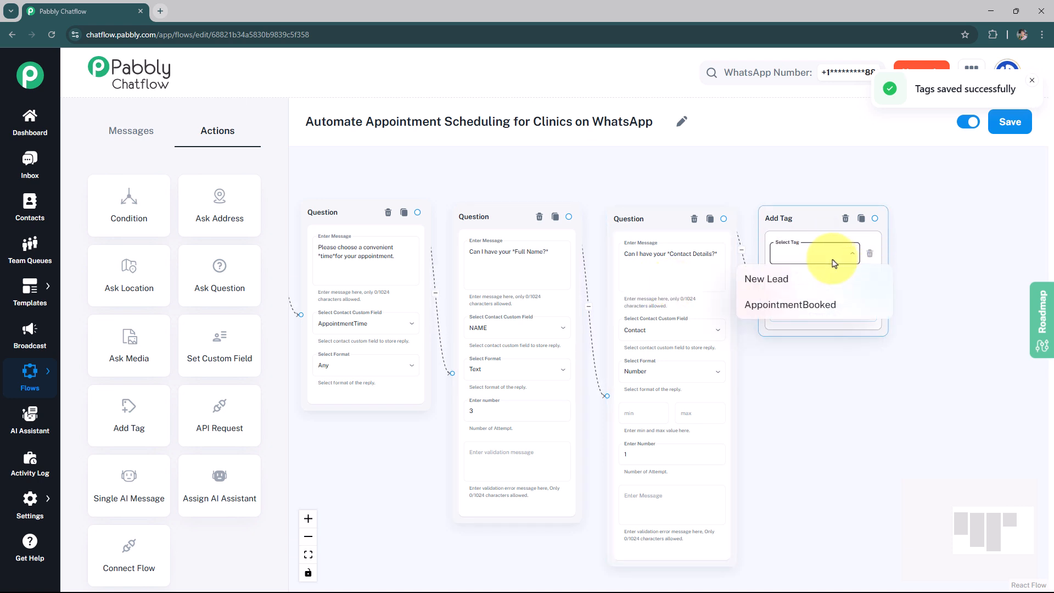
click(807, 305)
click(956, 266)
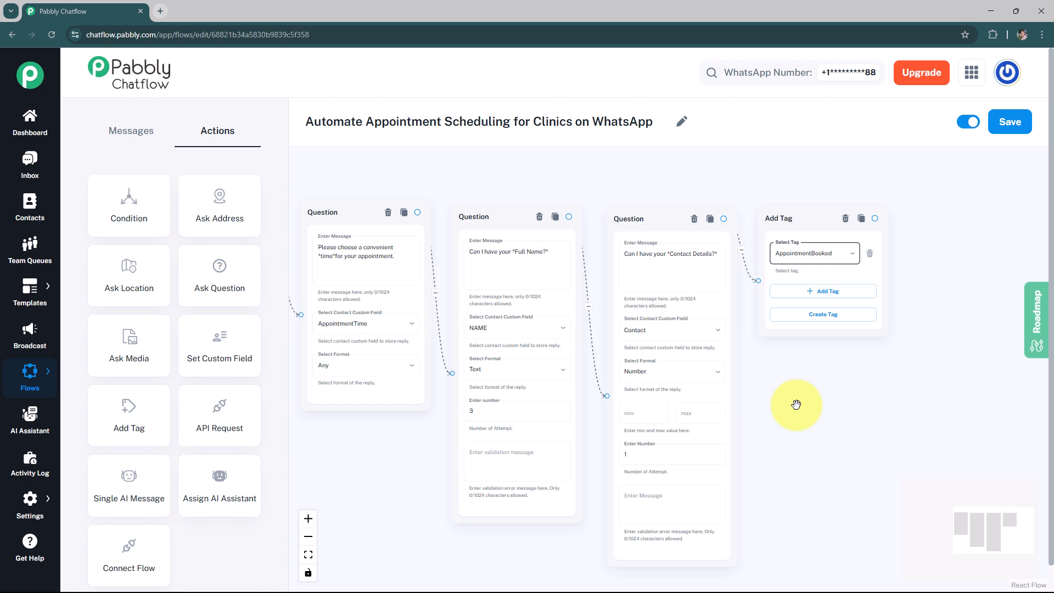
Add an API Request node to the flow canvas after the Add Tag node
drag(236, 407, 932, 221)
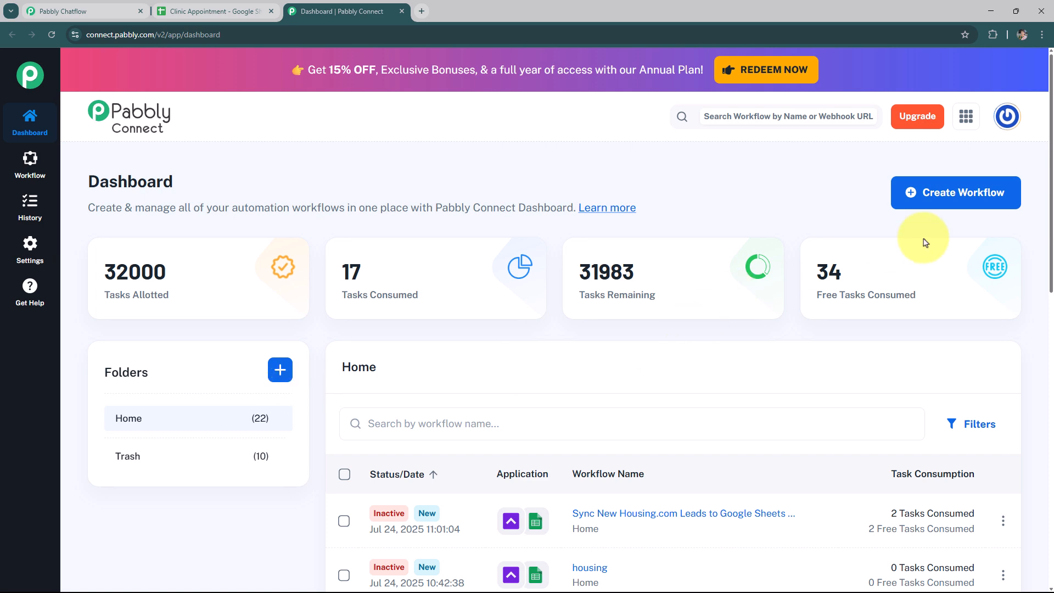
Switch to Pabbly Connect and create a New (Beta) workflow named "Automate Appointment Scheduling for Clinics on WhatsApp" in the Home folder
click(927, 199)
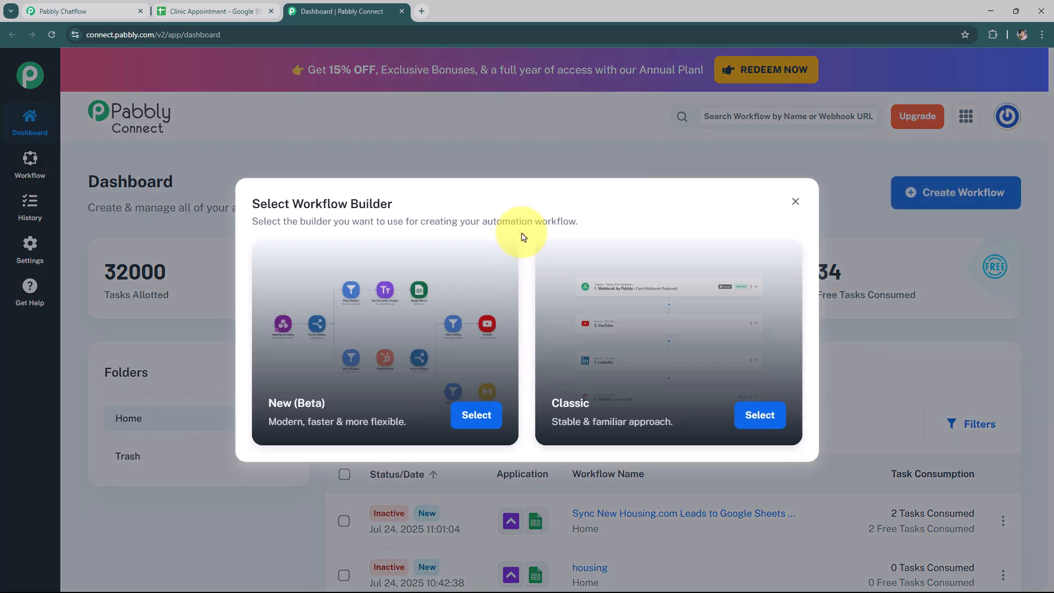
drag(292, 204, 397, 202)
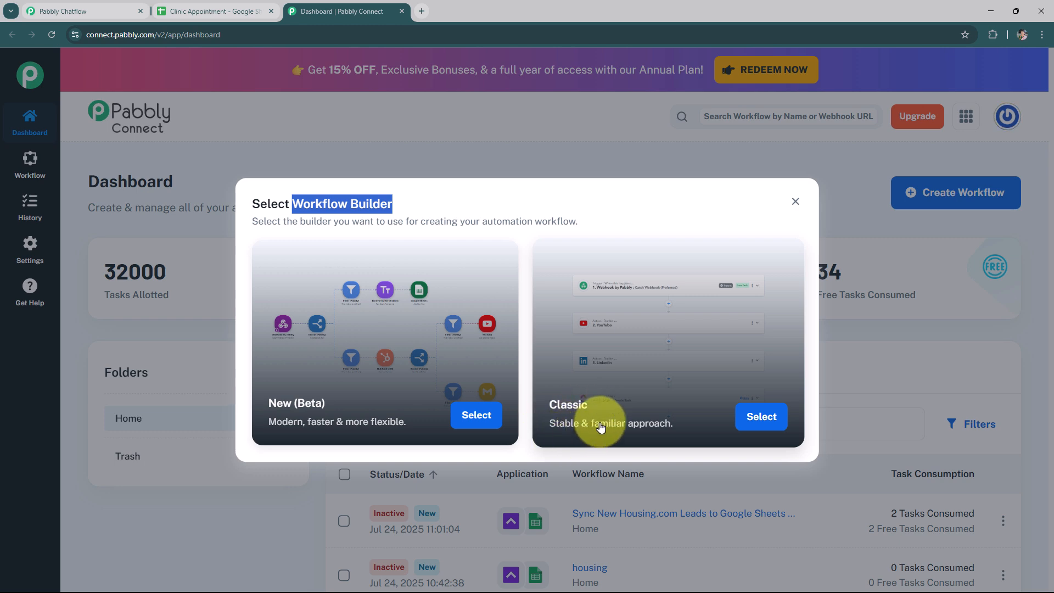
click(476, 418)
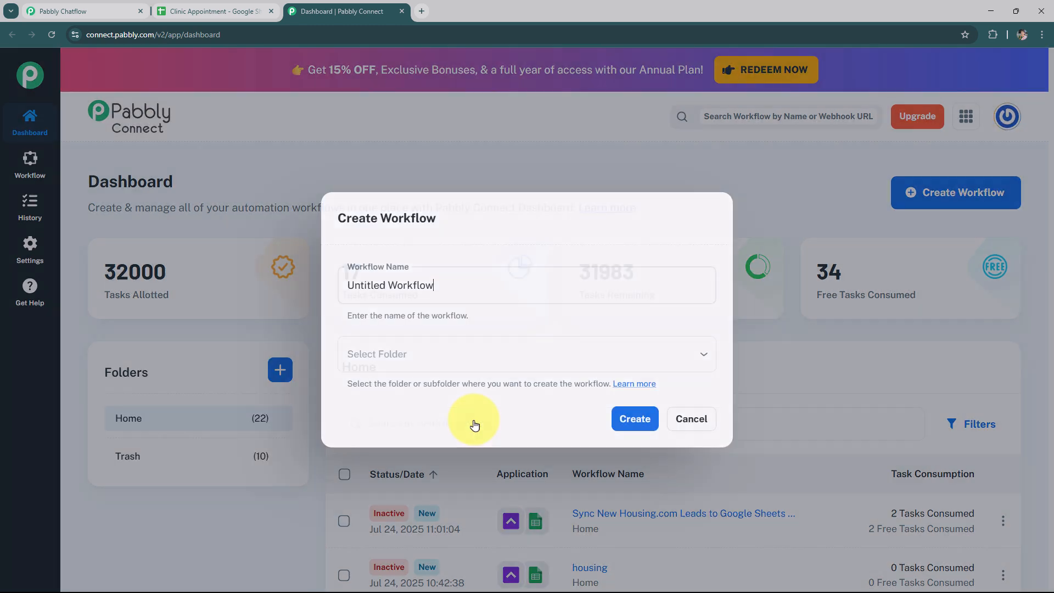
drag(439, 285, 352, 284)
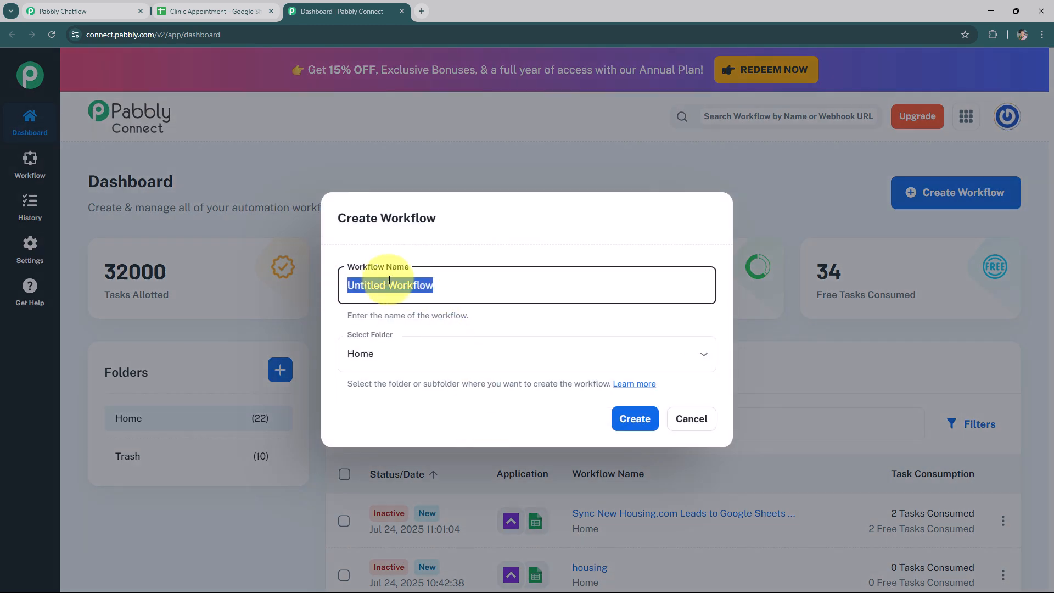
text(Automate Appointment Scheduling for Clinics on WhatsApp)
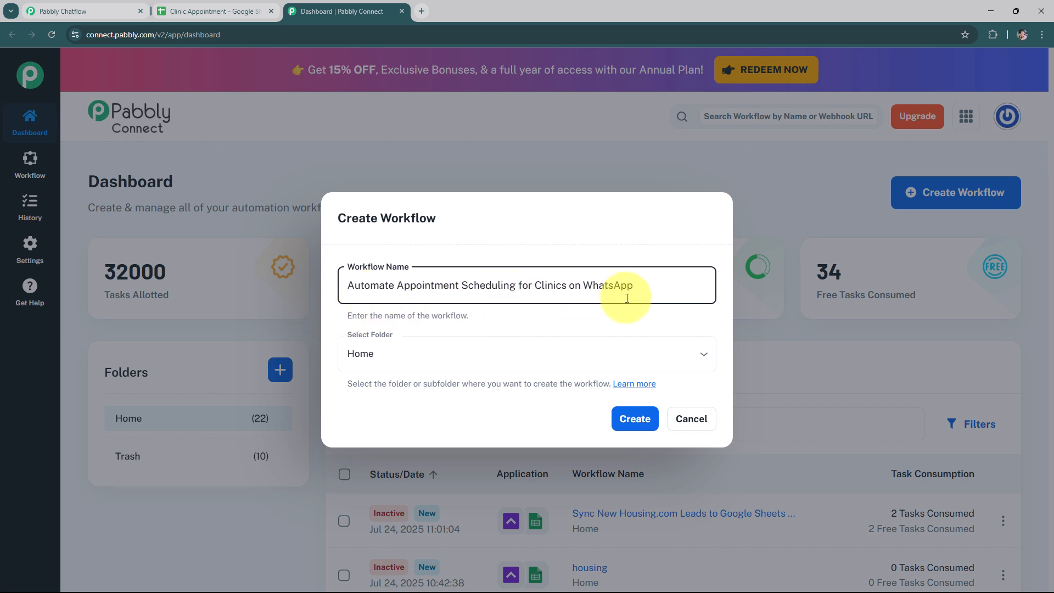
click(533, 354)
click(489, 393)
click(630, 426)
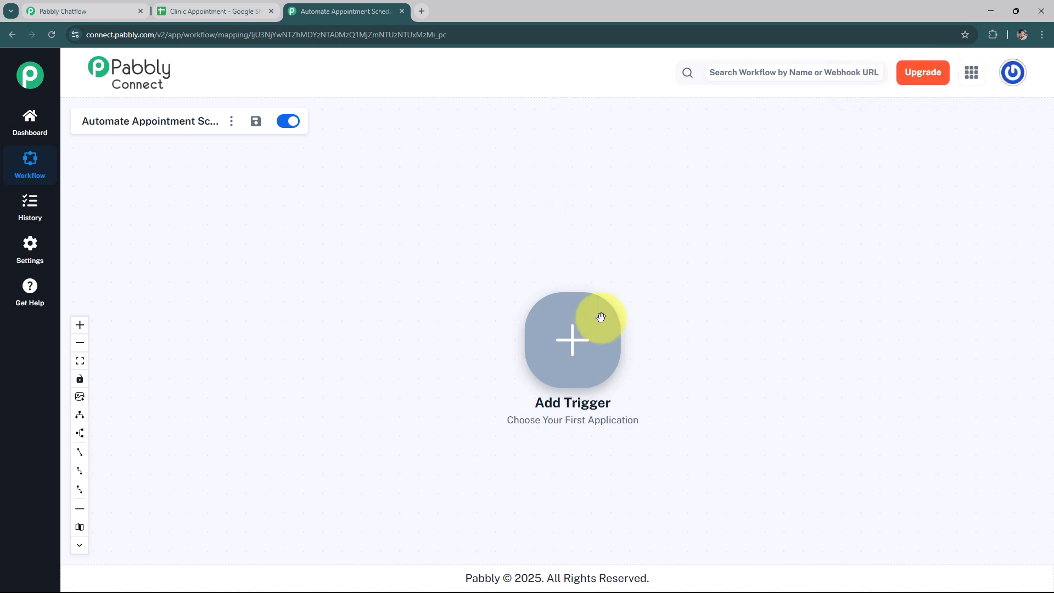
Add a Pabbly Chatflow trigger with the New Message Received event and connect it
click(580, 357)
text(pabb)
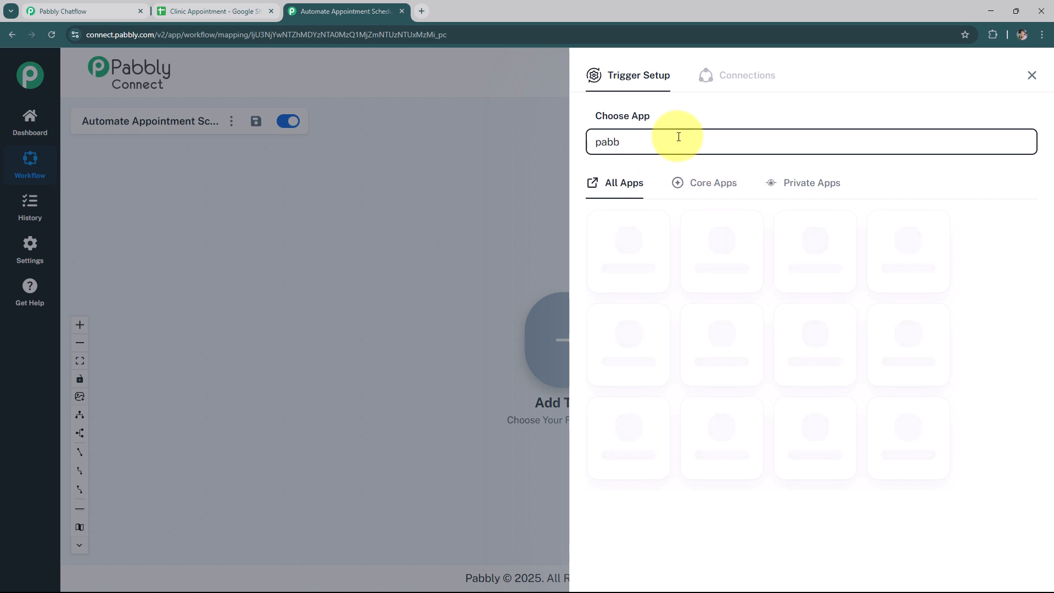
click(719, 233)
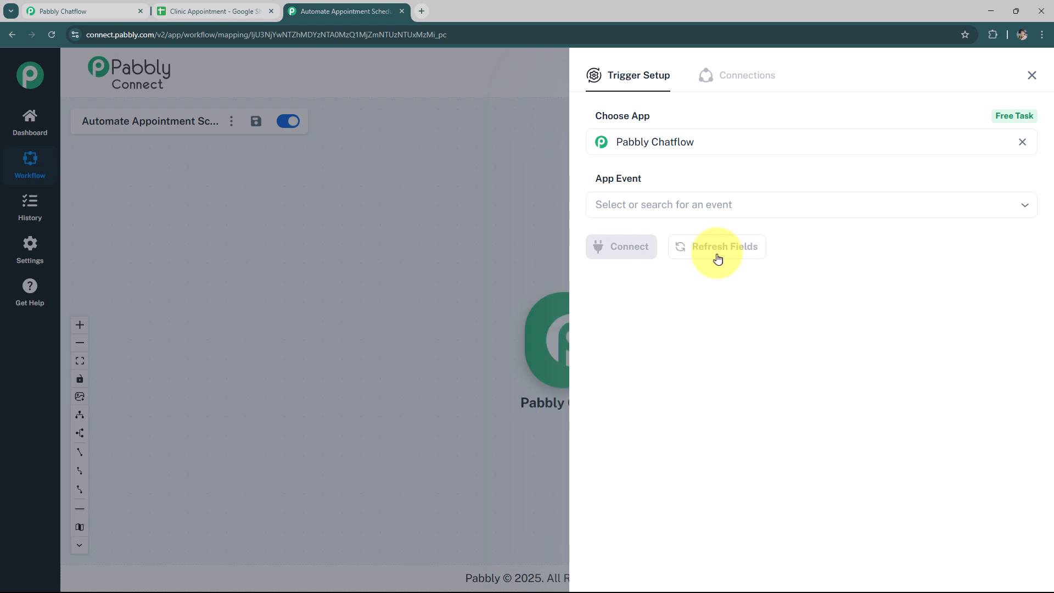
click(673, 211)
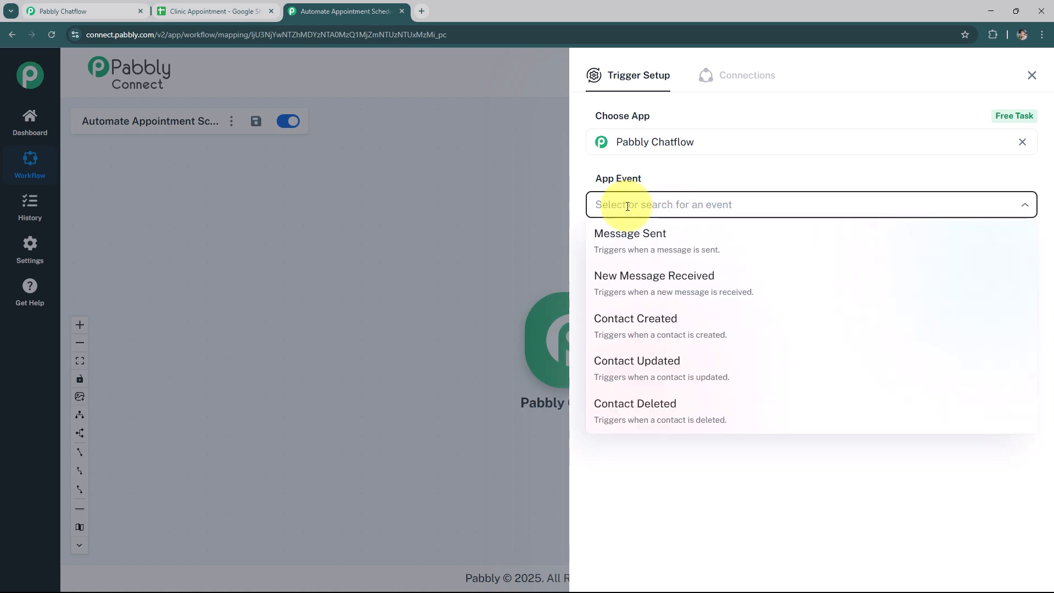
click(692, 279)
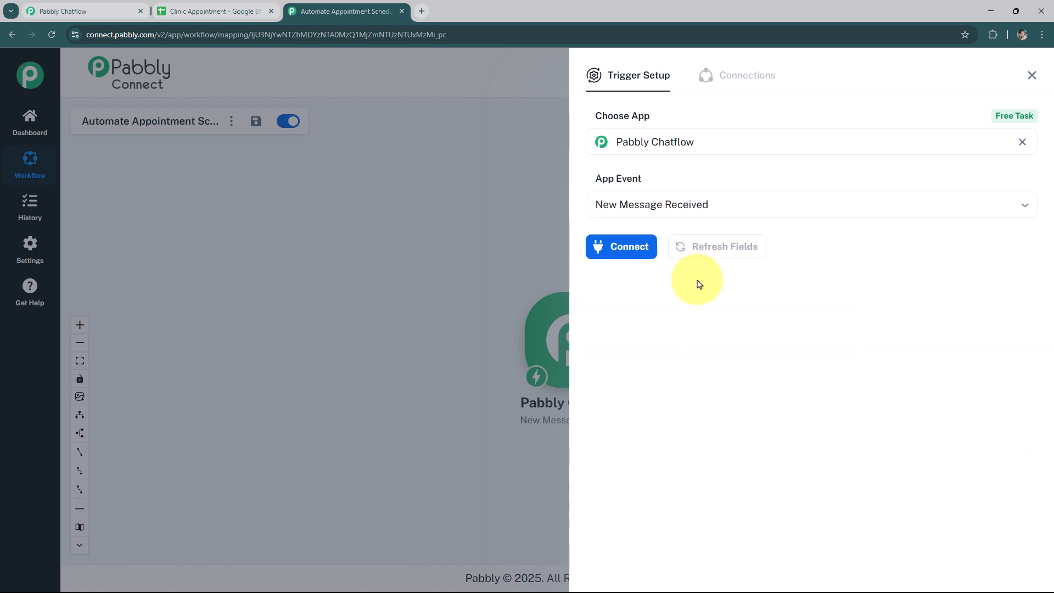
click(639, 248)
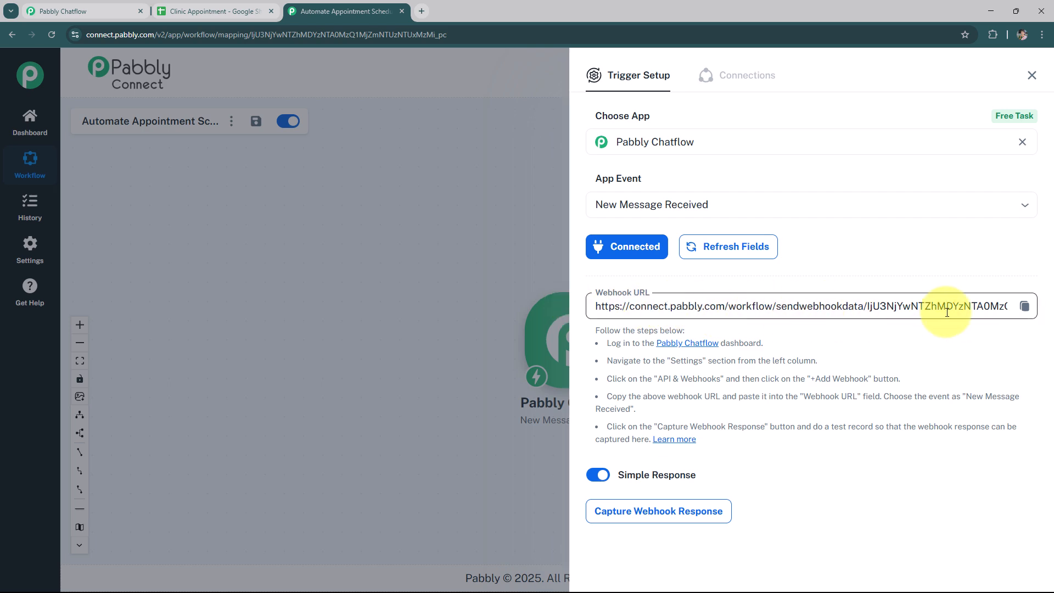
Copy the trigger's webhook URL and paste it into the Chatflow API Request node's URL field
click(1025, 305)
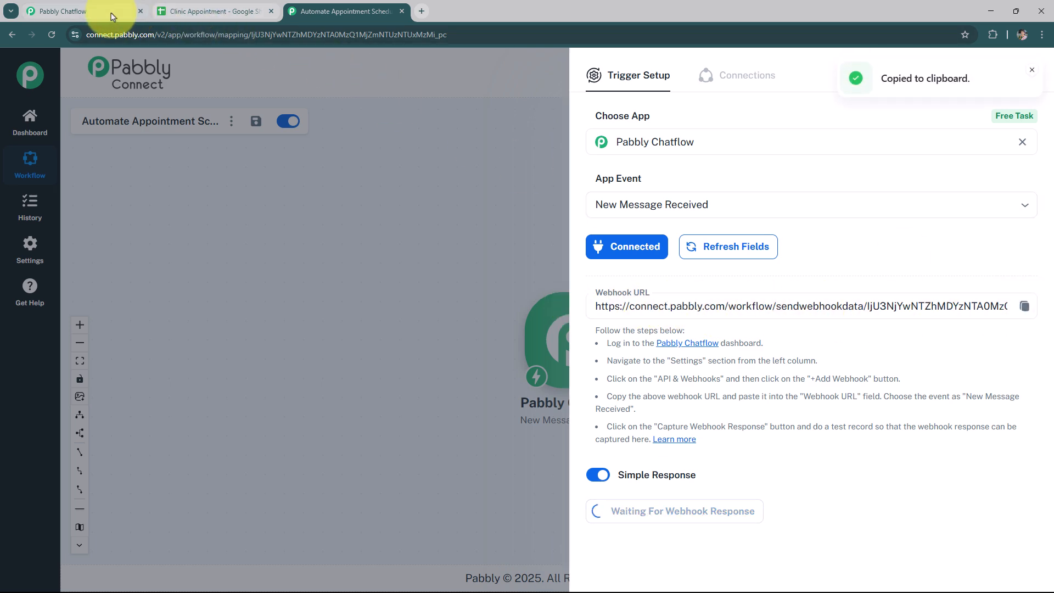
click(111, 16)
click(961, 254)
click(484, 164)
key(ctrl+v)
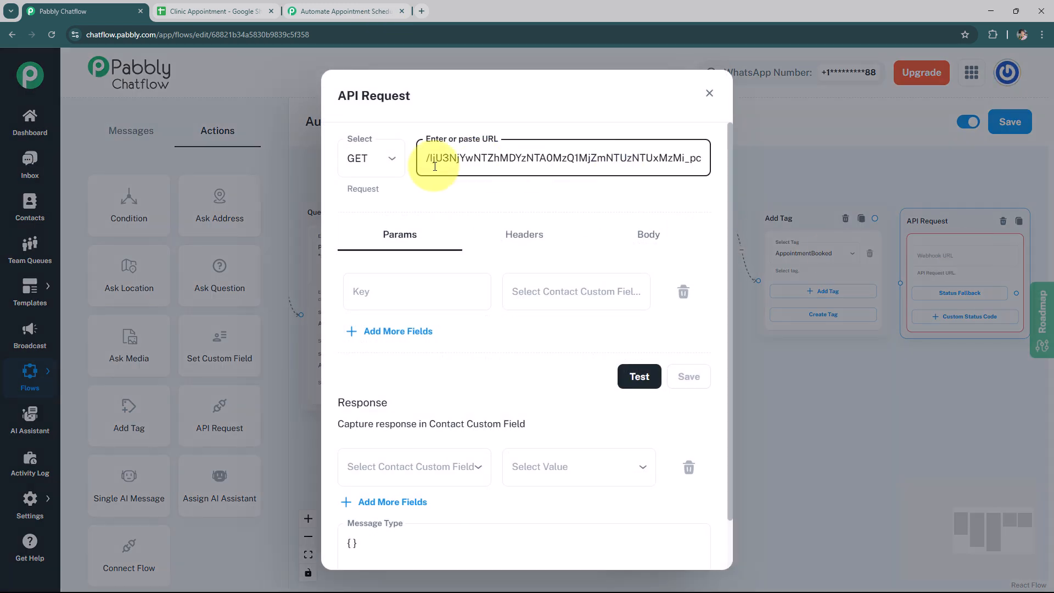
Set the API request method to POST
click(370, 164)
click(393, 171)
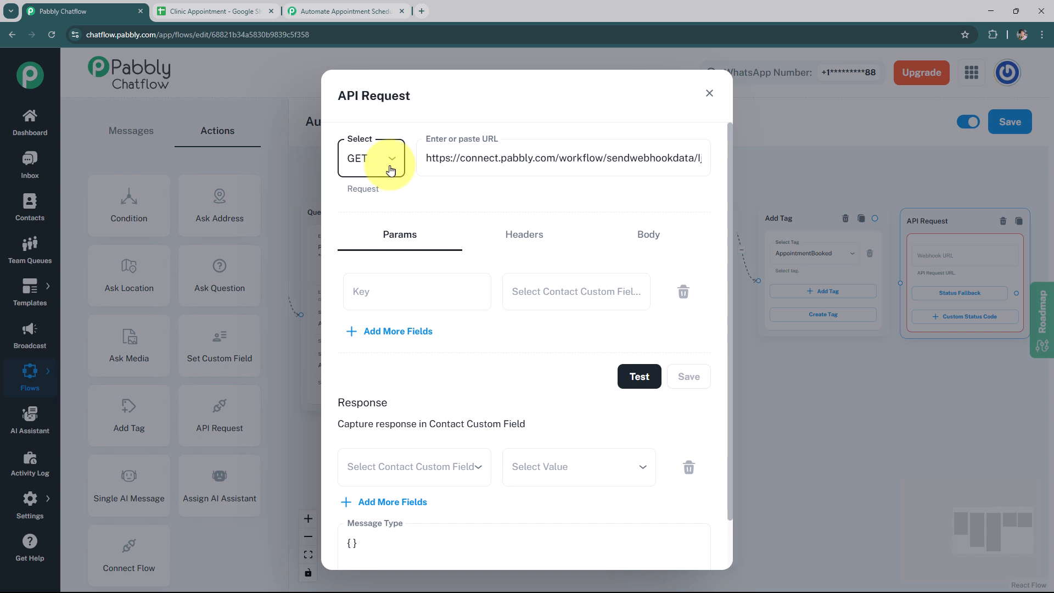
click(392, 170)
click(379, 217)
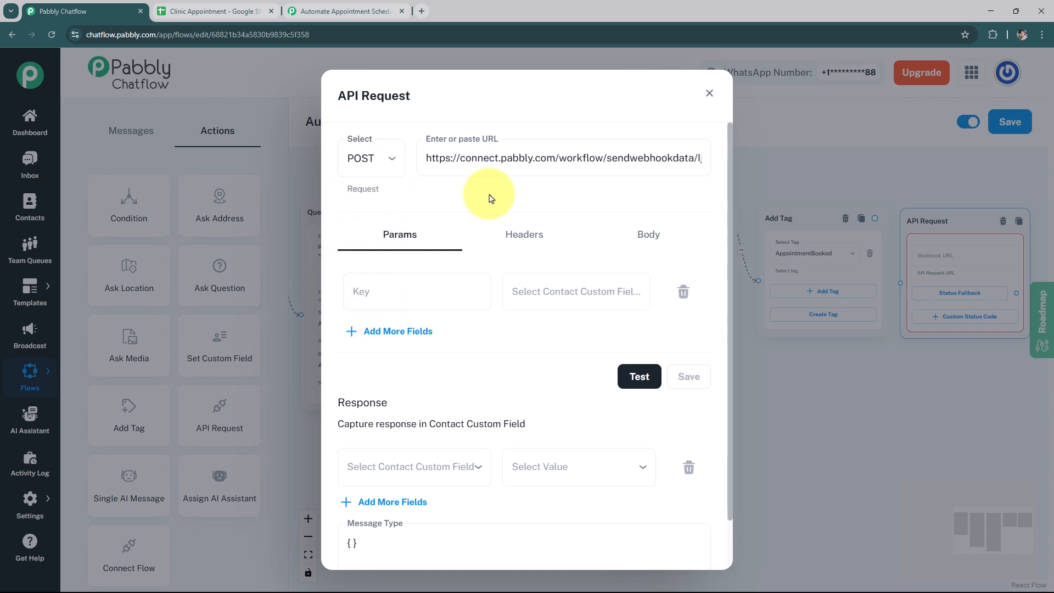
Add request parameters Date mapped to $Date and Time mapped to $Time
click(385, 292)
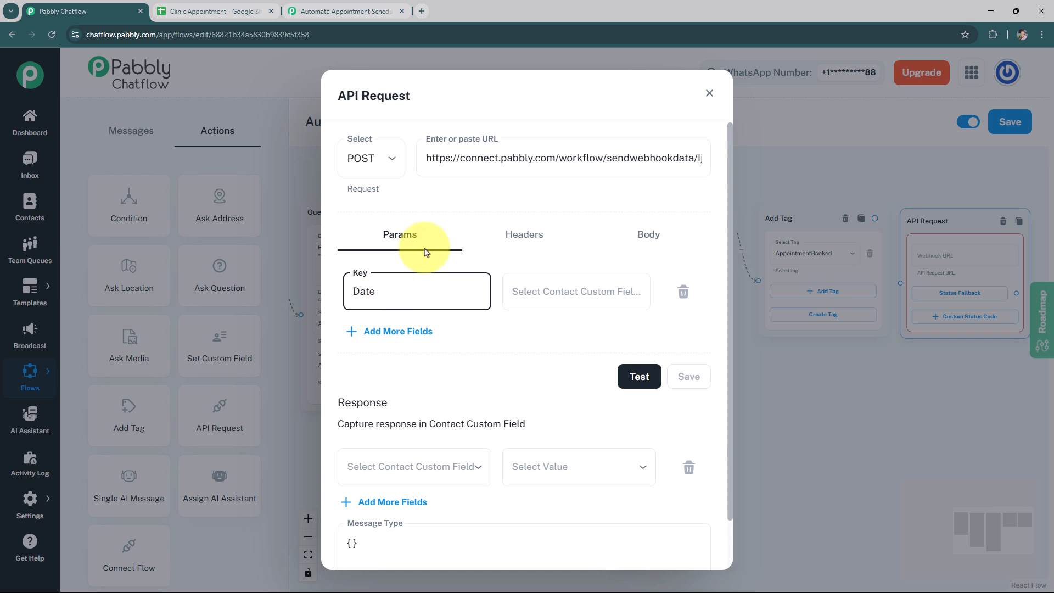
click(545, 298)
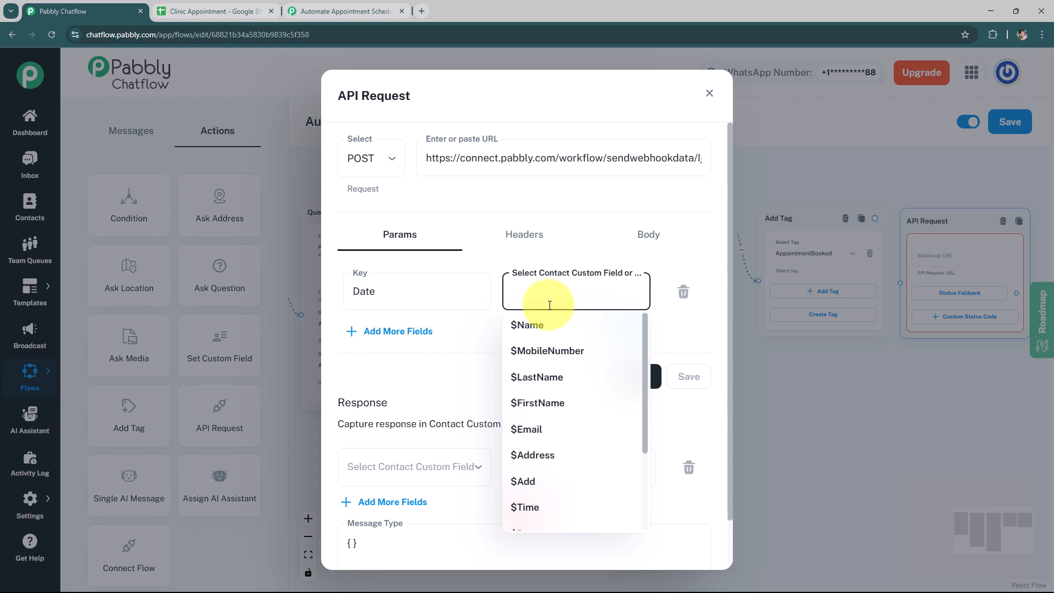
scroll(572, 384, down, 2)
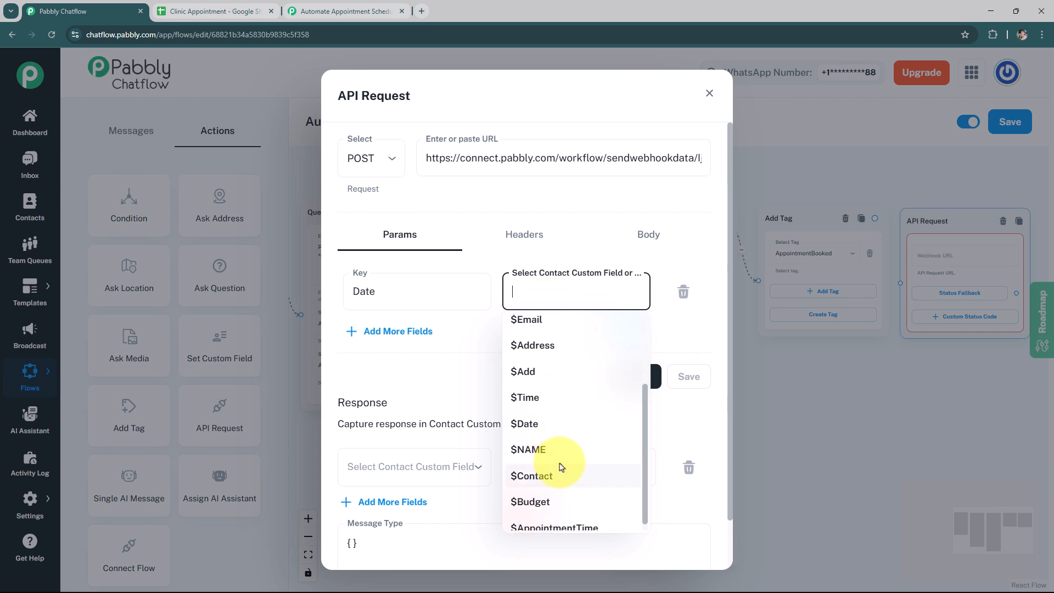
click(544, 424)
click(384, 332)
click(390, 349)
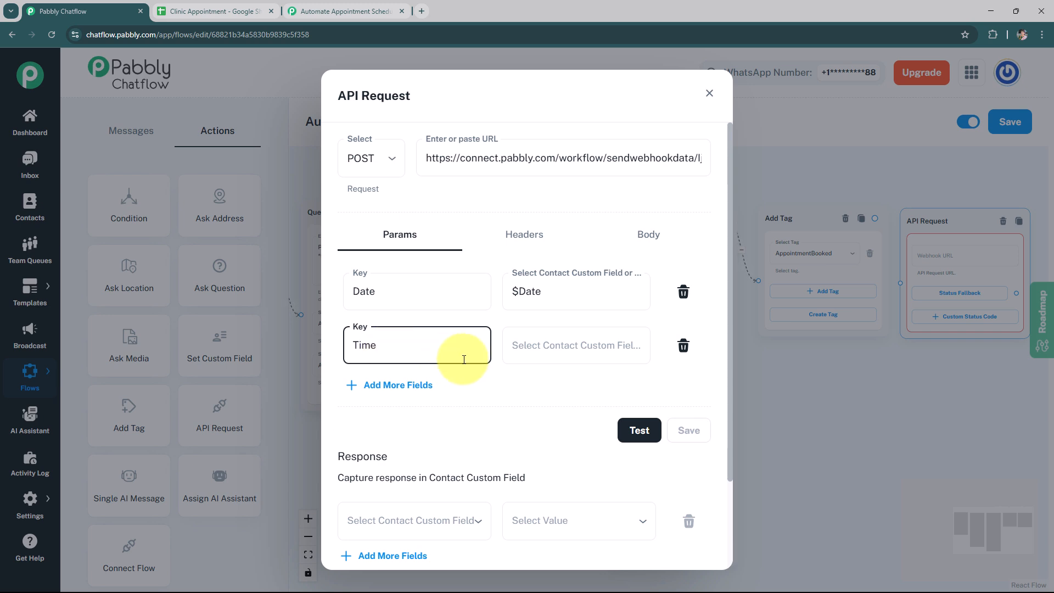
click(577, 345)
click(555, 506)
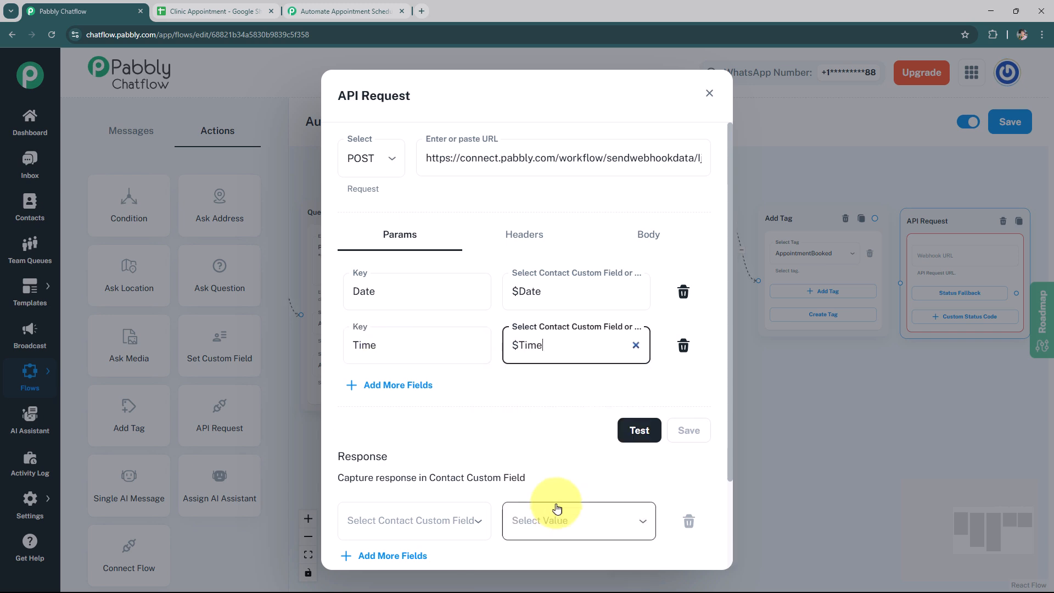
Add request parameters Name mapped to $NAME and Contact mapped to $Contact
click(391, 385)
click(403, 397)
text(Nam)
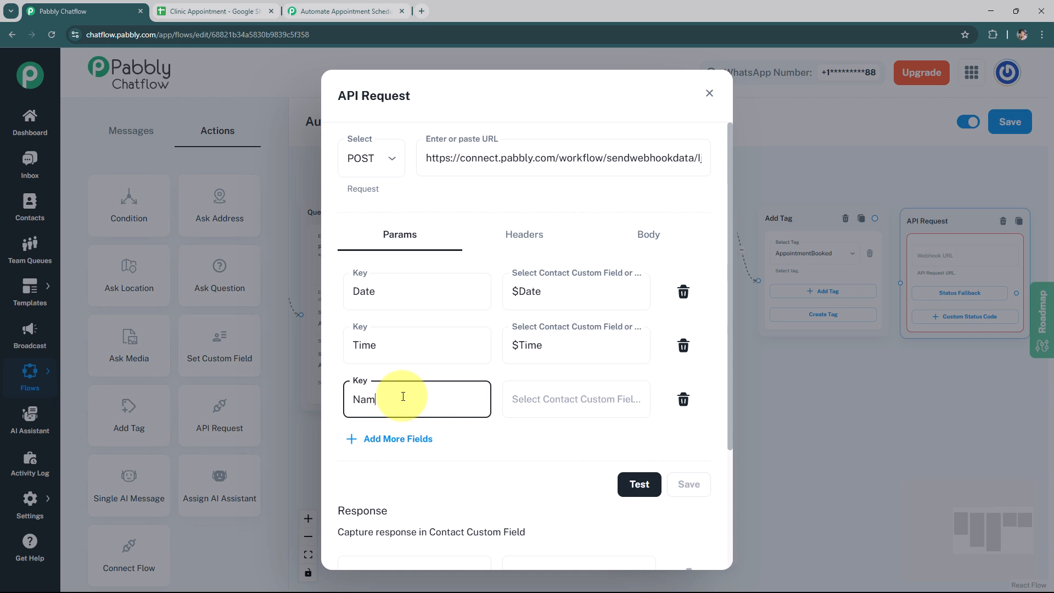
click(536, 399)
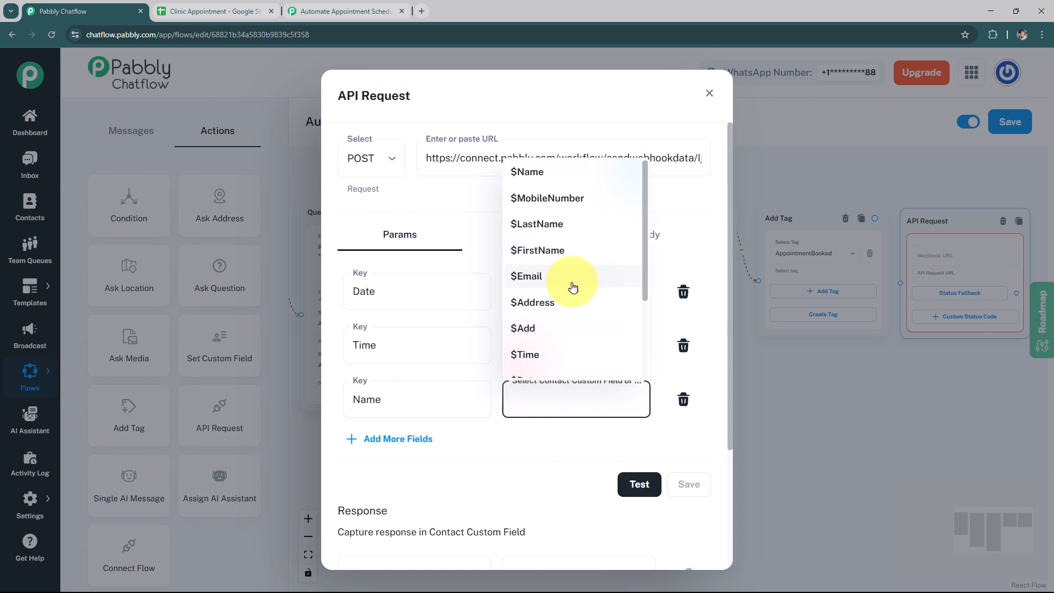
scroll(571, 308, down, 2)
click(560, 300)
click(393, 441)
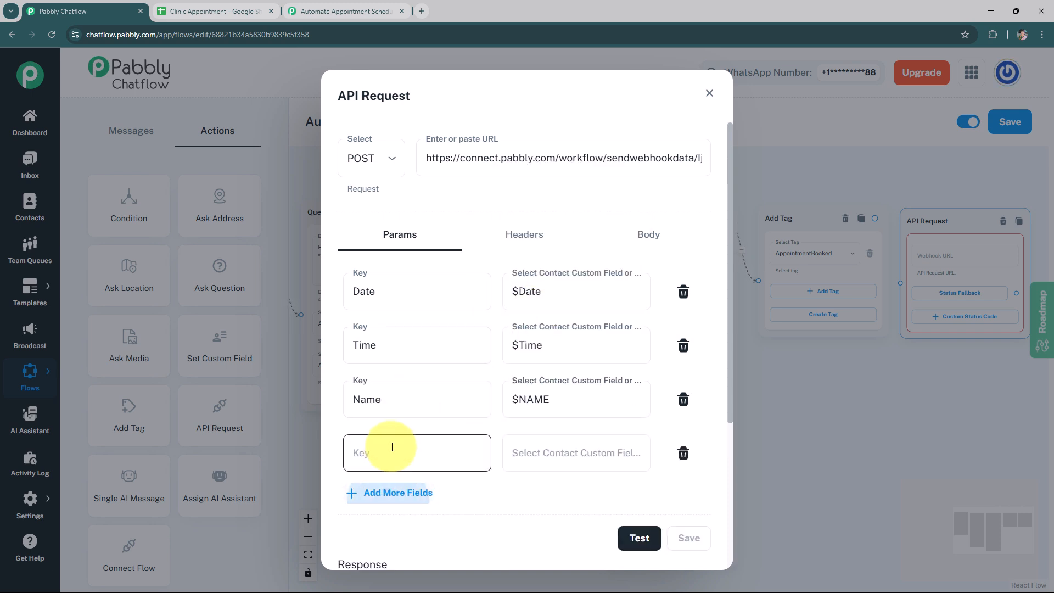
click(409, 445)
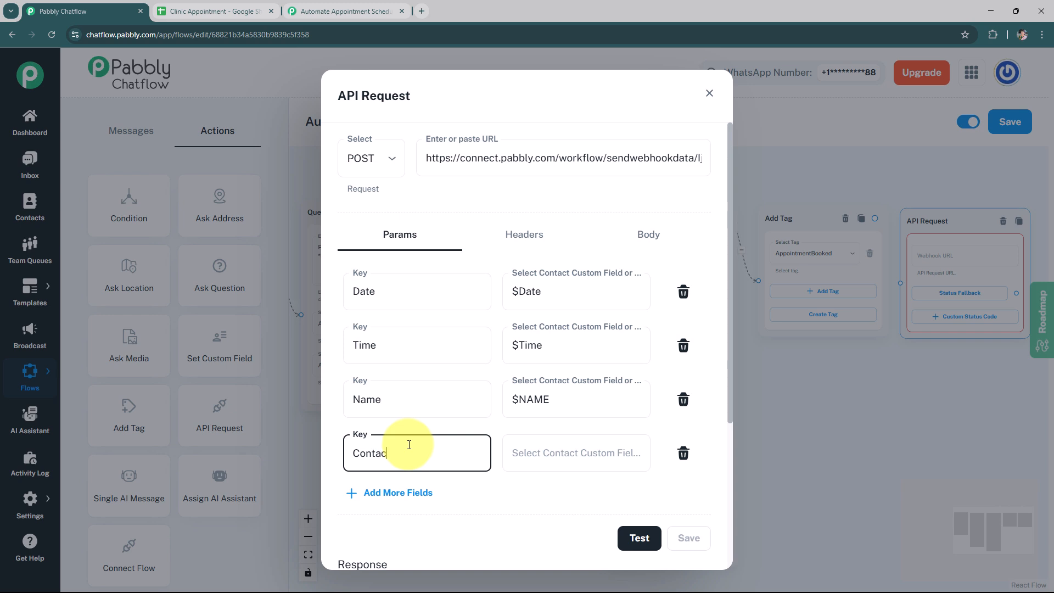
click(541, 456)
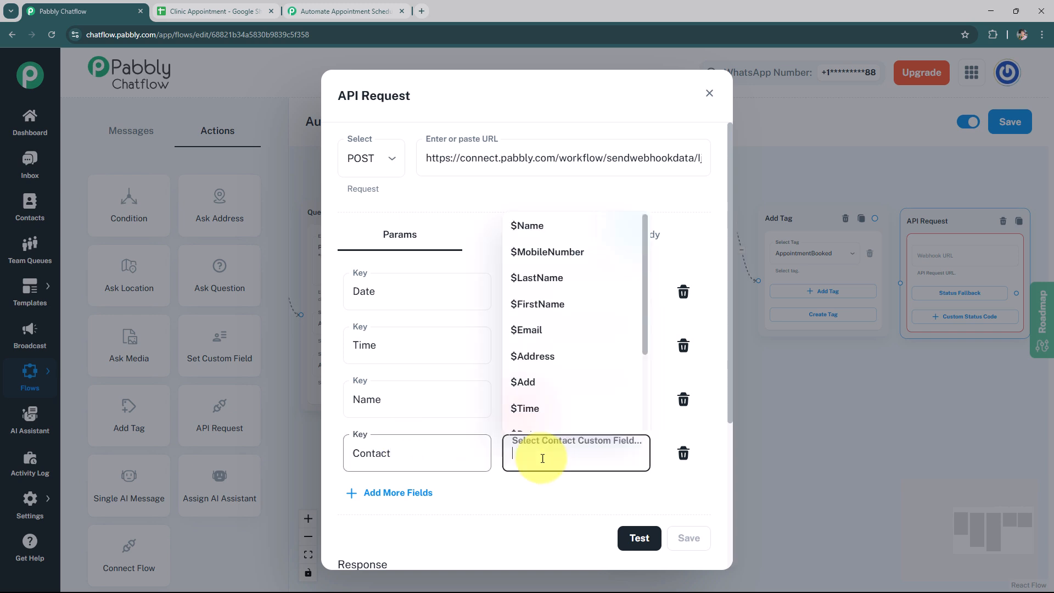
scroll(578, 379, down, 1)
click(577, 369)
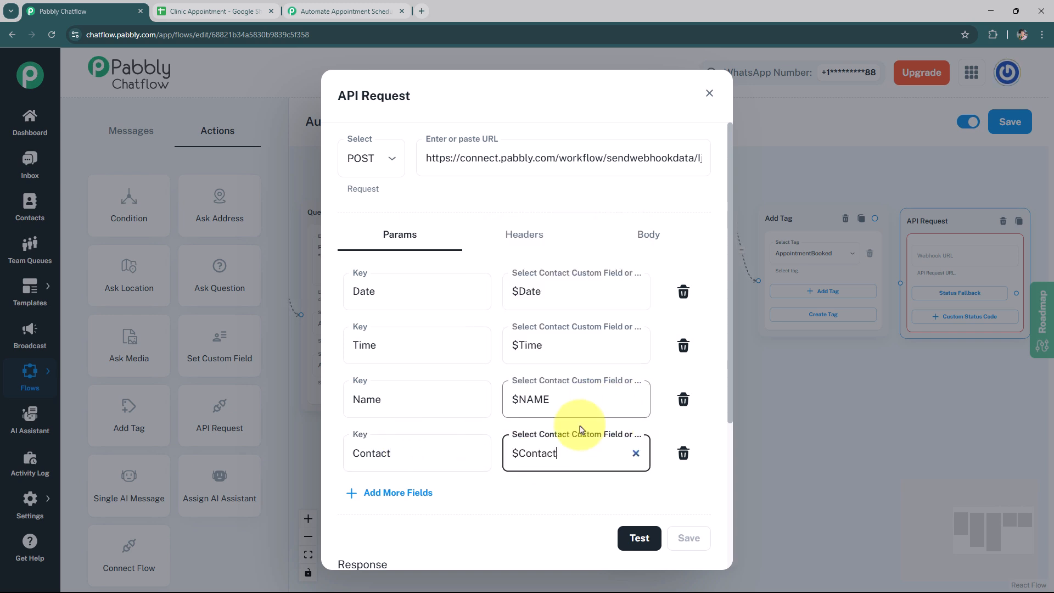
Test the API request, save it and close the dialog
click(630, 537)
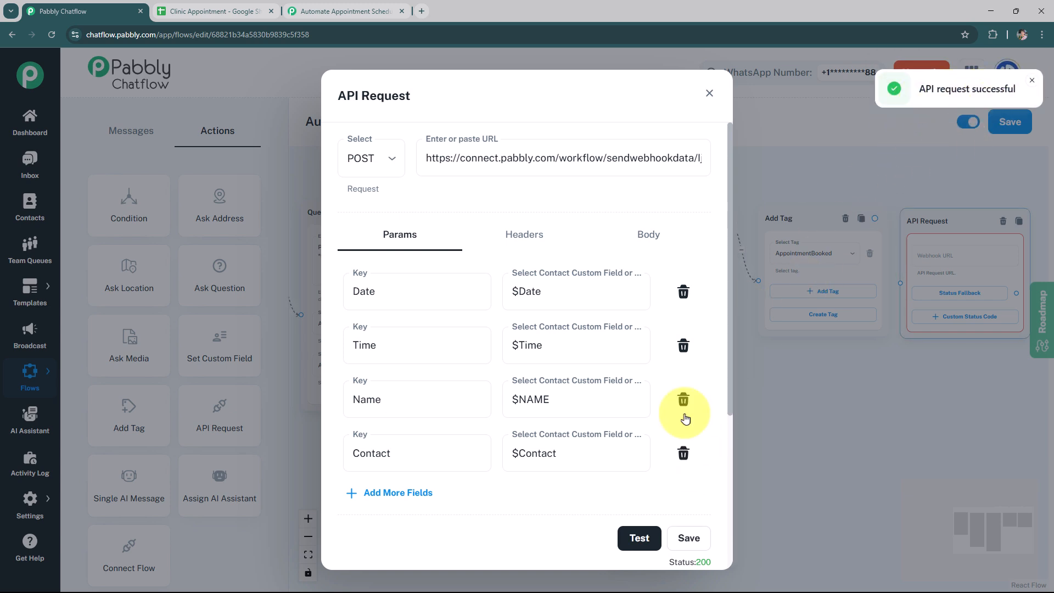
click(690, 540)
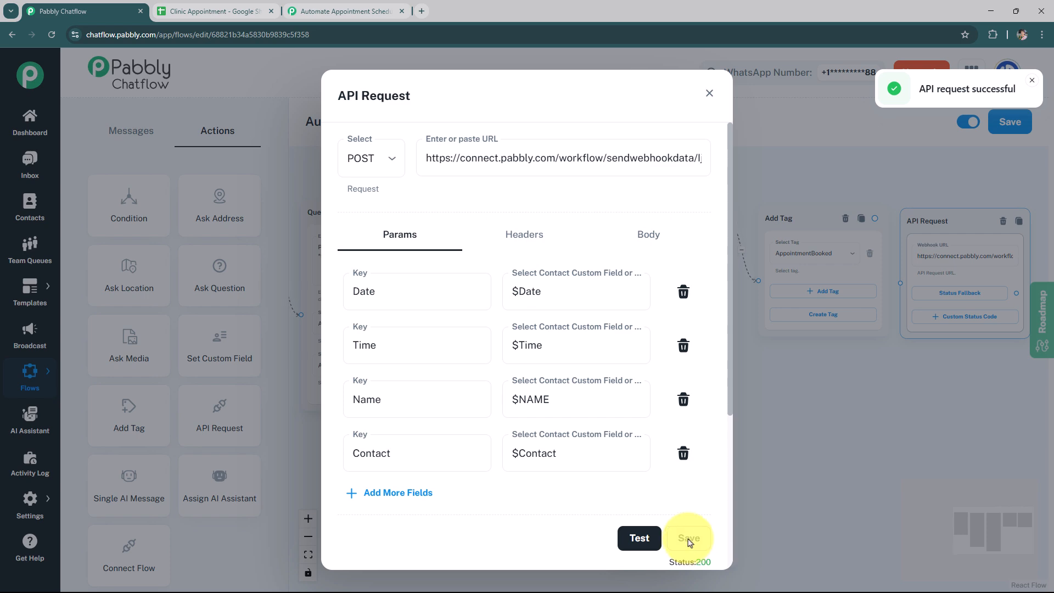
click(709, 93)
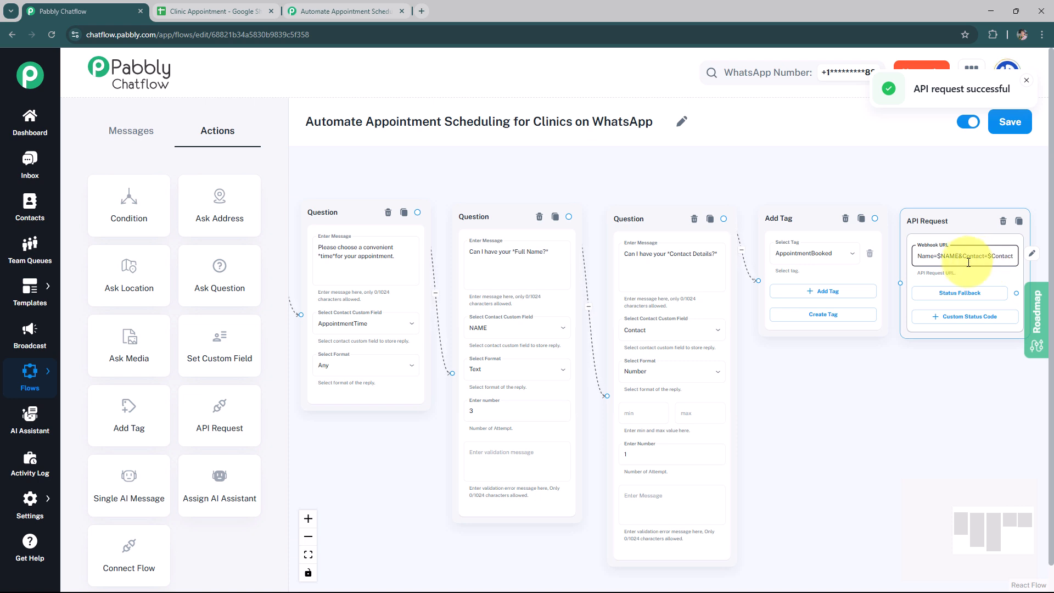
Search the Workspace Marketplace from the Clinic Appointment sheet for the Pabbly Connect Webhooks add-on and view it
click(242, 11)
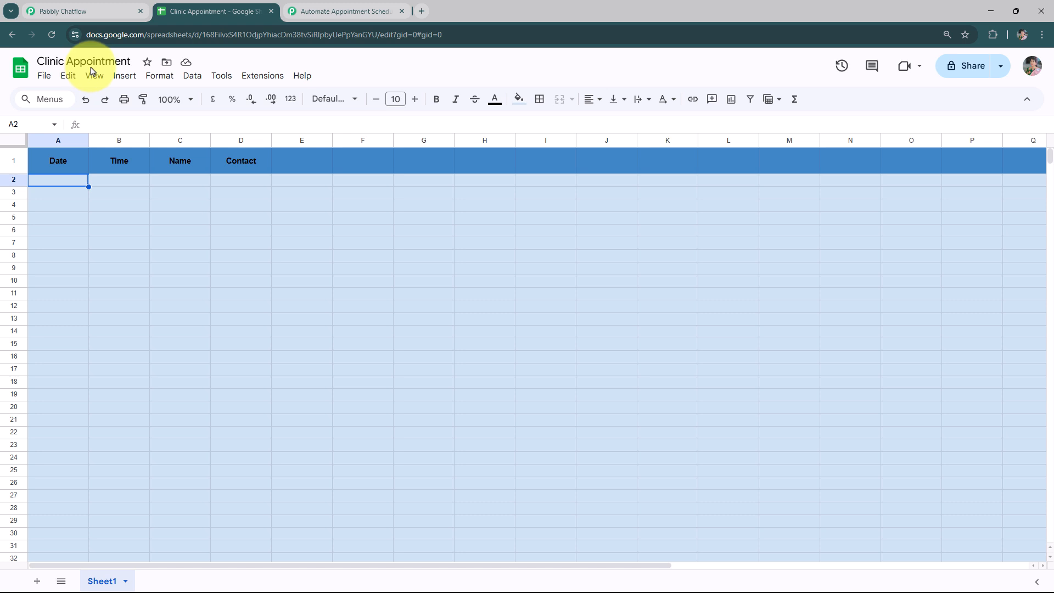
click(262, 81)
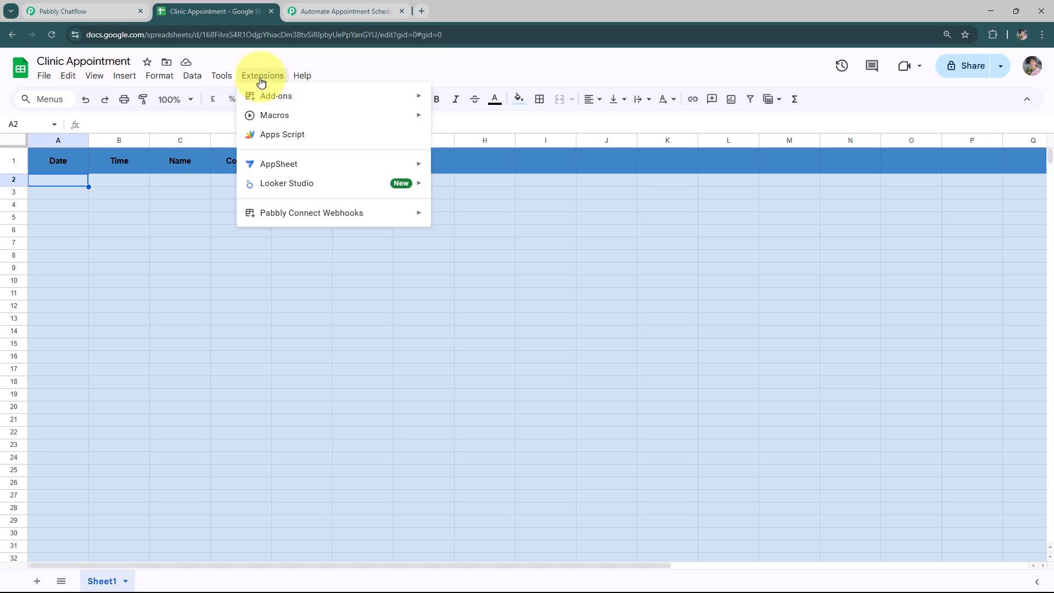
mouse_move(255, 98)
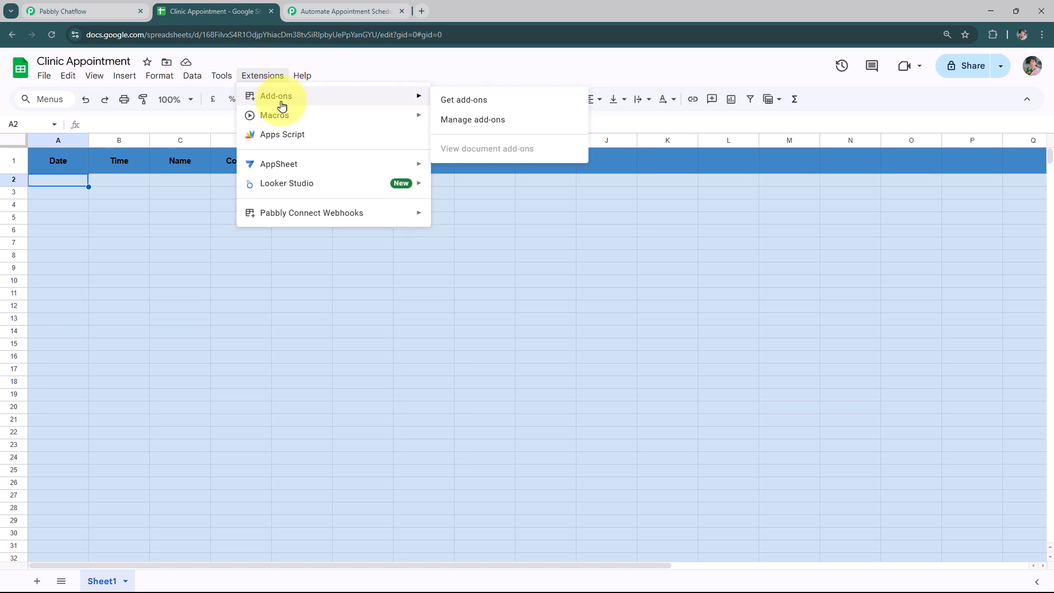
click(495, 106)
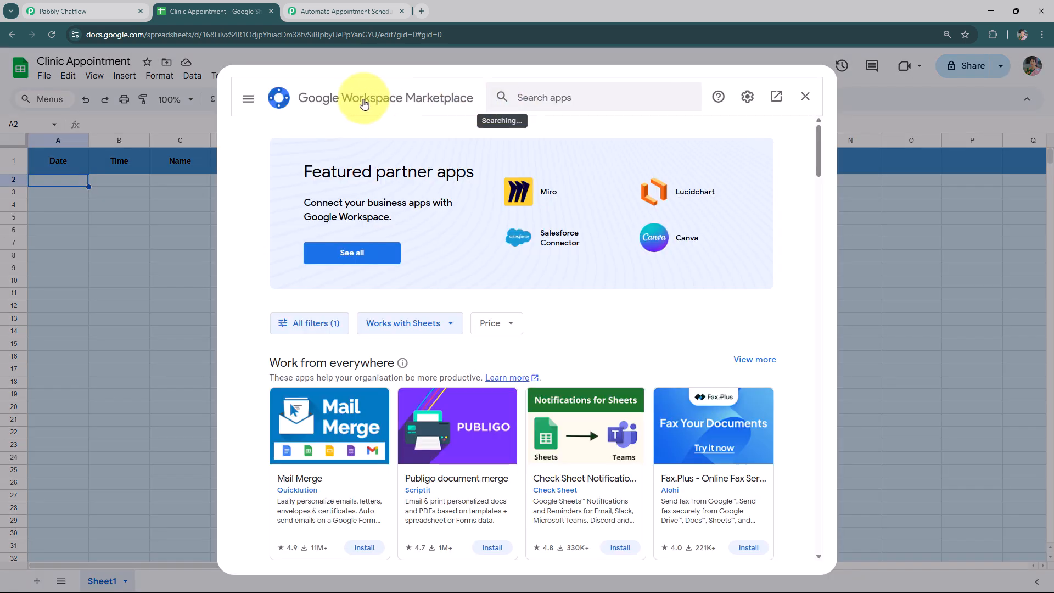
click(538, 99)
text(webh)
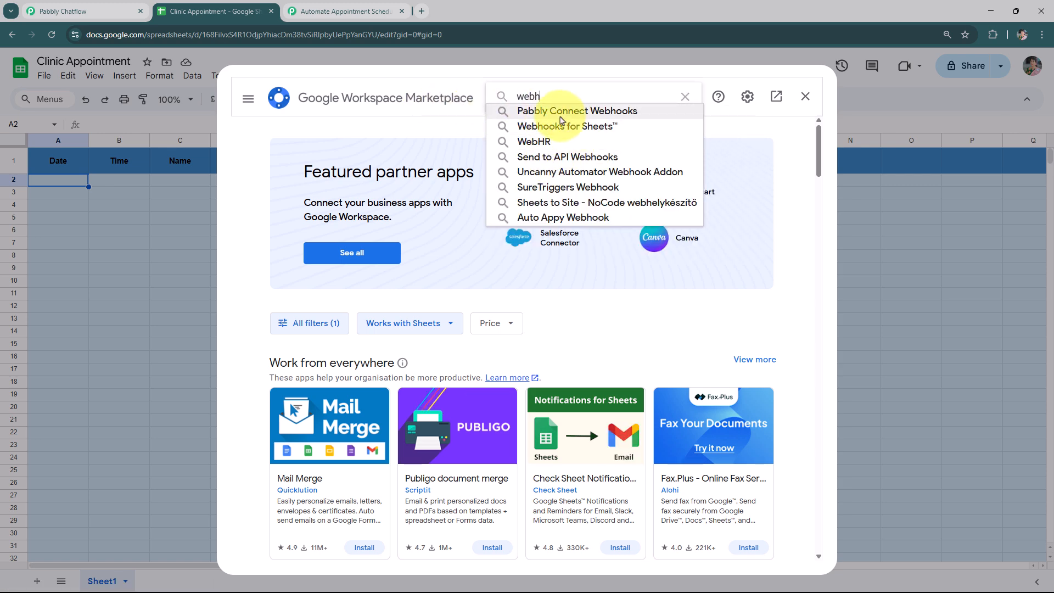
click(517, 112)
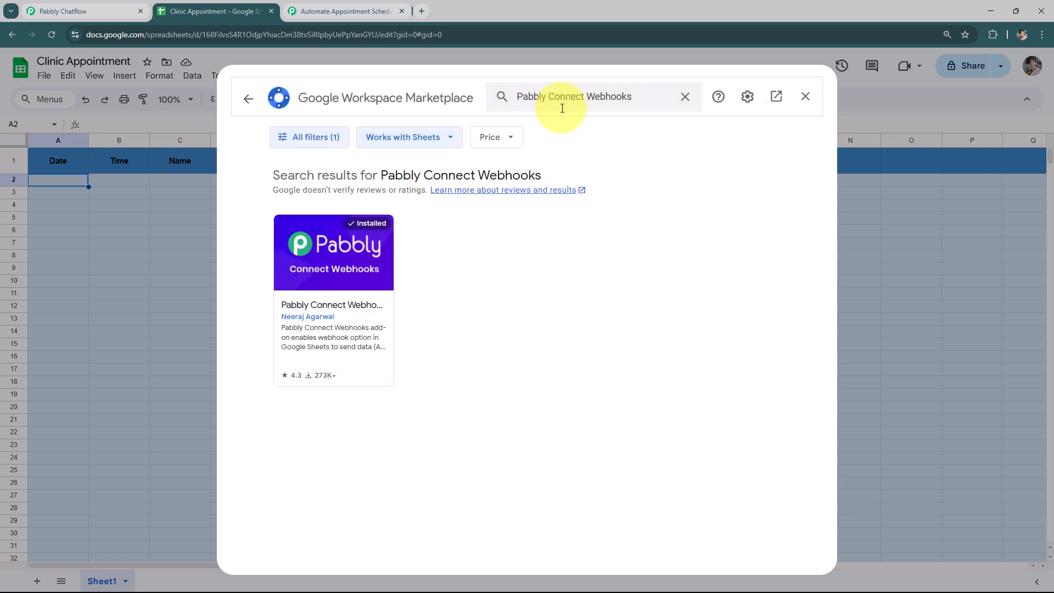
click(338, 246)
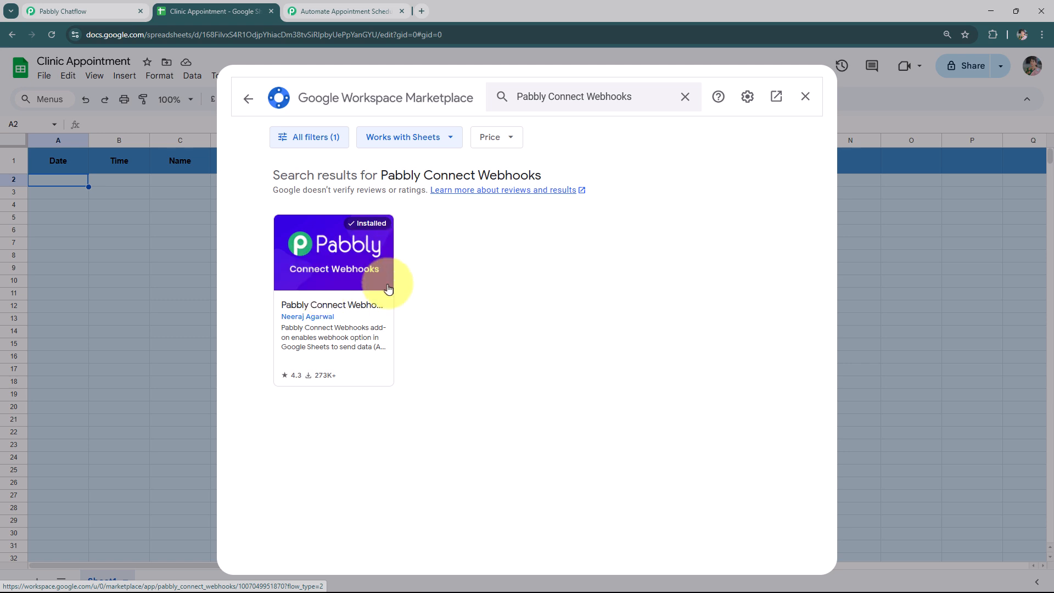
click(806, 97)
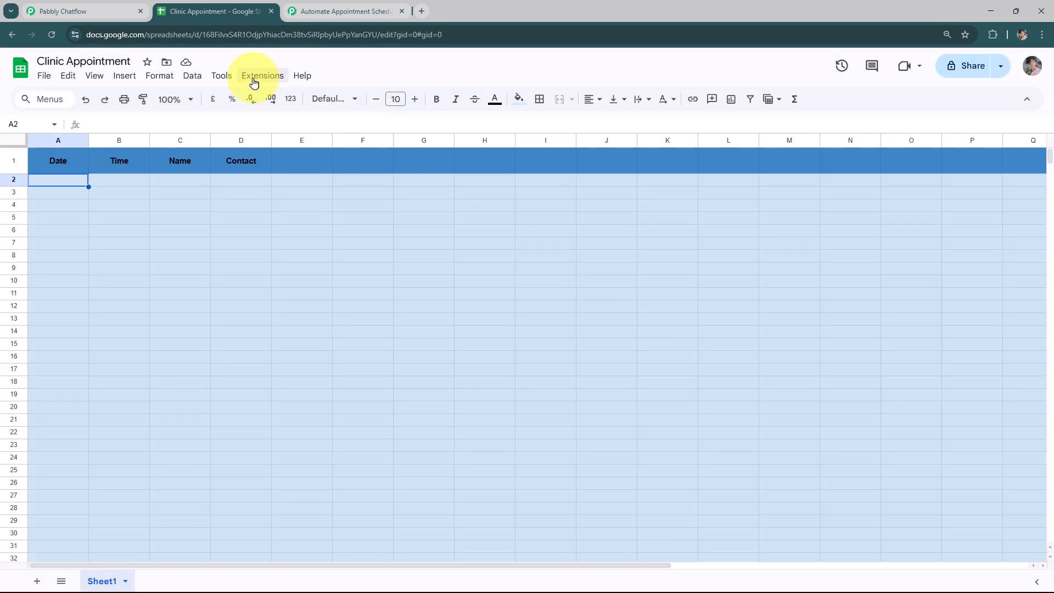
Open the Initial Setup dialog of the Pabbly Connect Webhooks add-on in the sheet
click(254, 80)
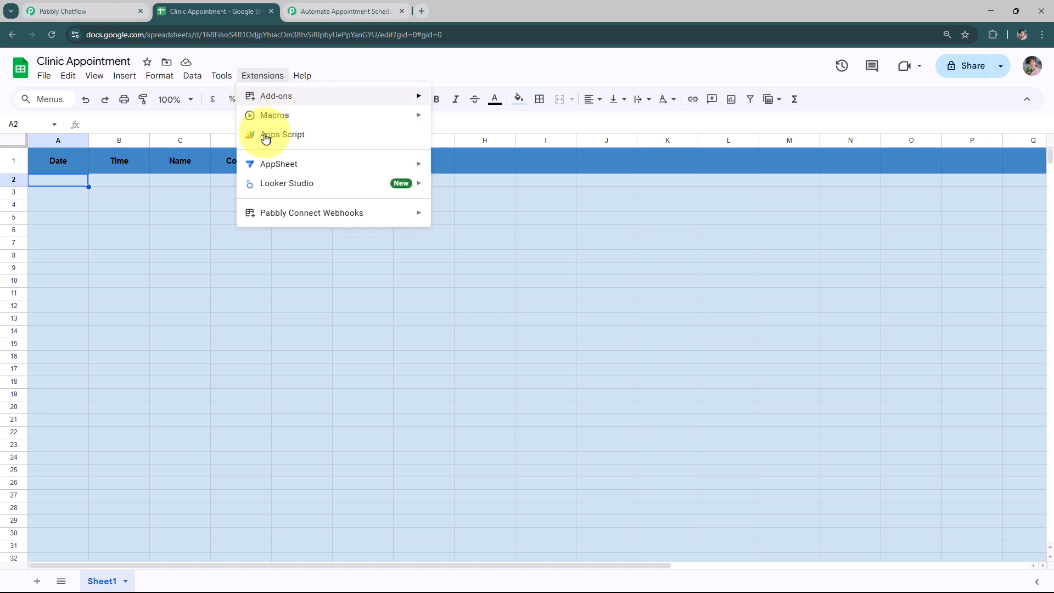
mouse_move(313, 224)
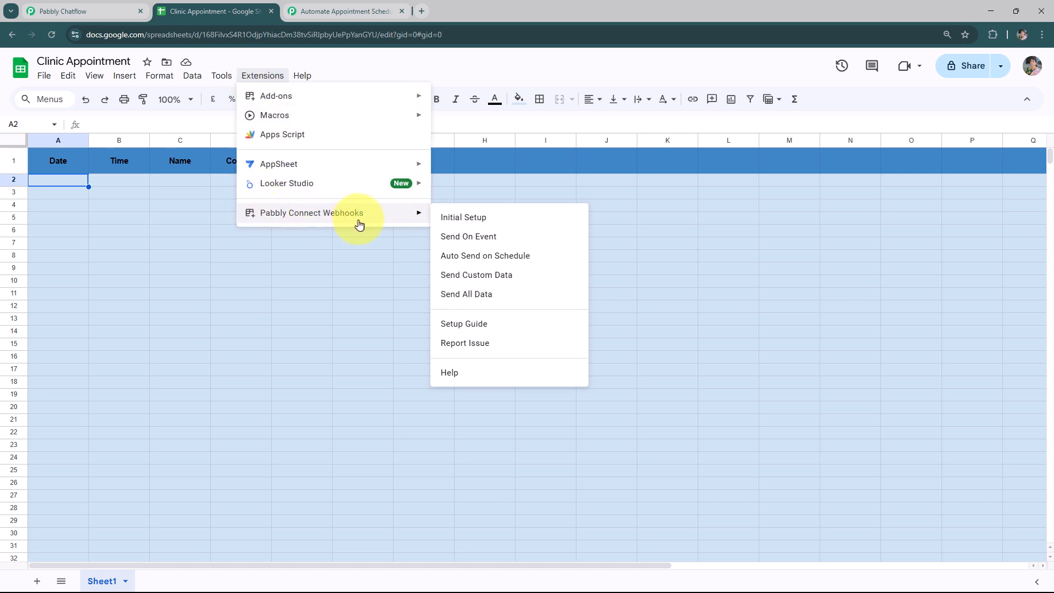
click(527, 221)
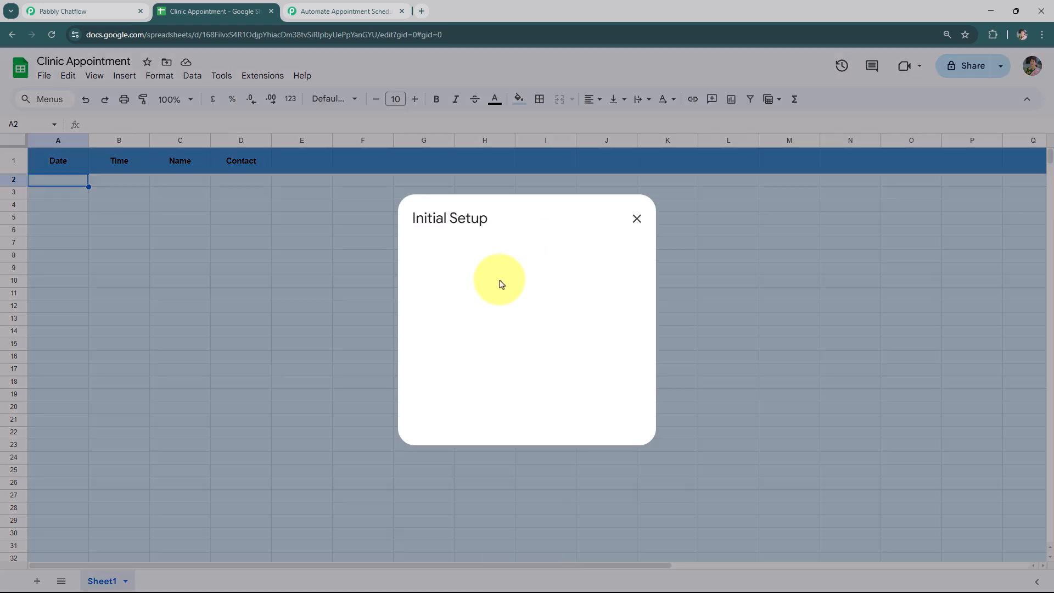
drag(413, 218, 528, 220)
click(527, 219)
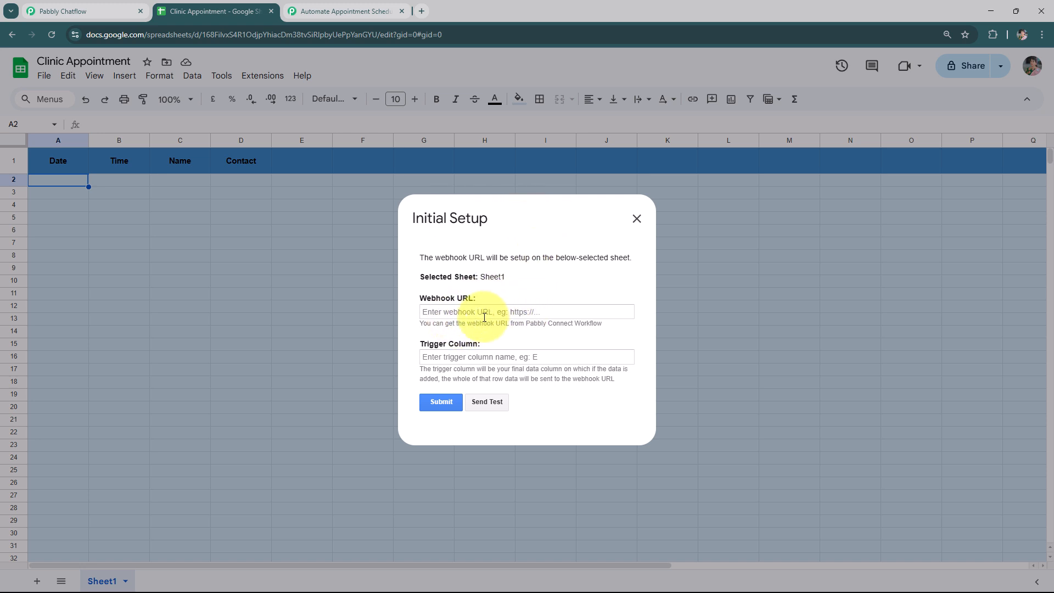
drag(423, 324, 603, 330)
click(604, 329)
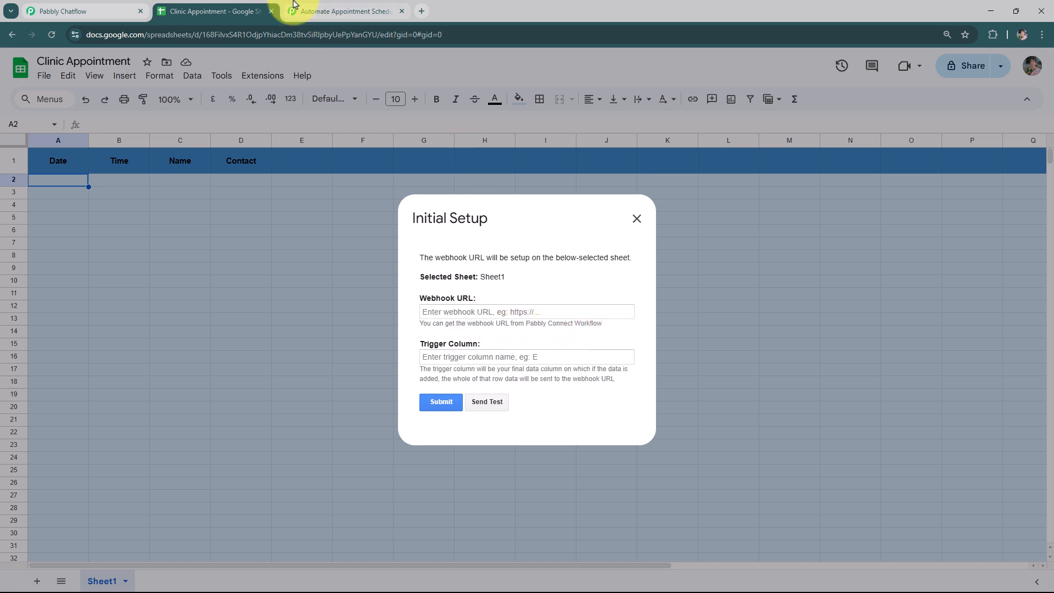
Copy the webhook URL from the Pabbly Connect trigger setup and return to the sheet
click(330, 11)
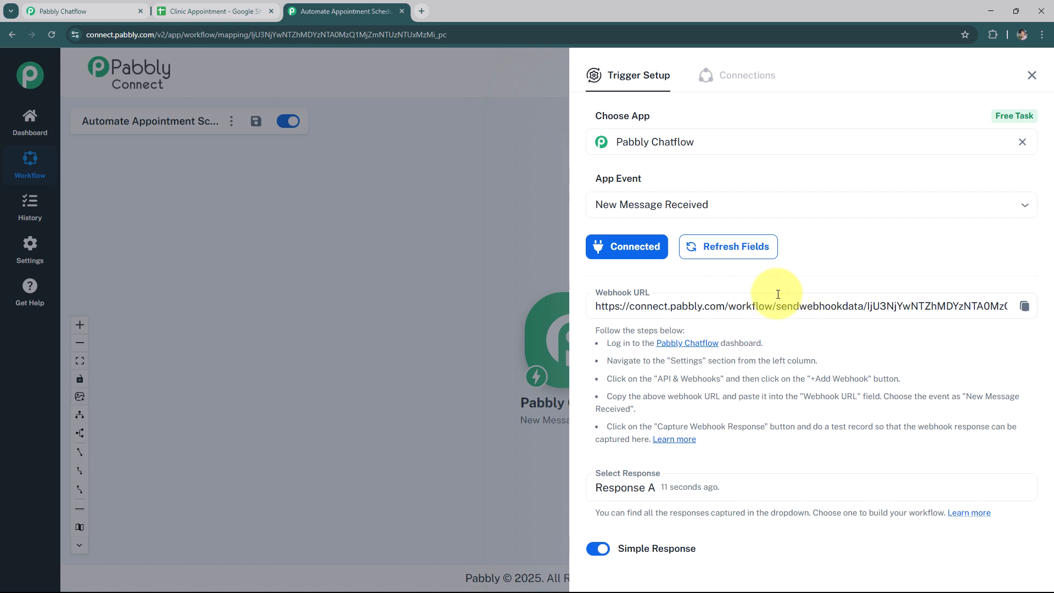
click(1024, 311)
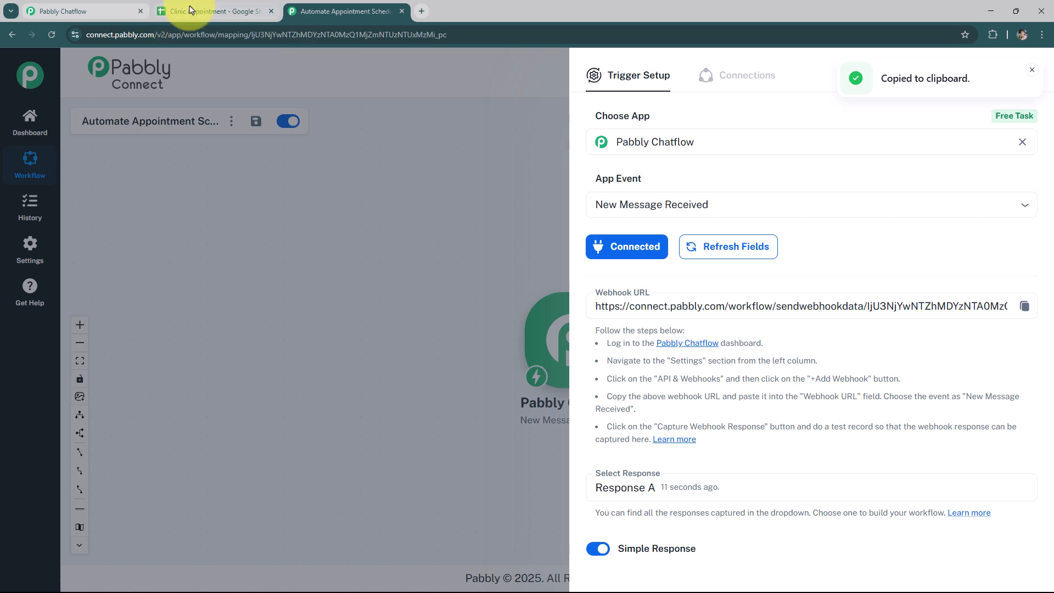
click(209, 11)
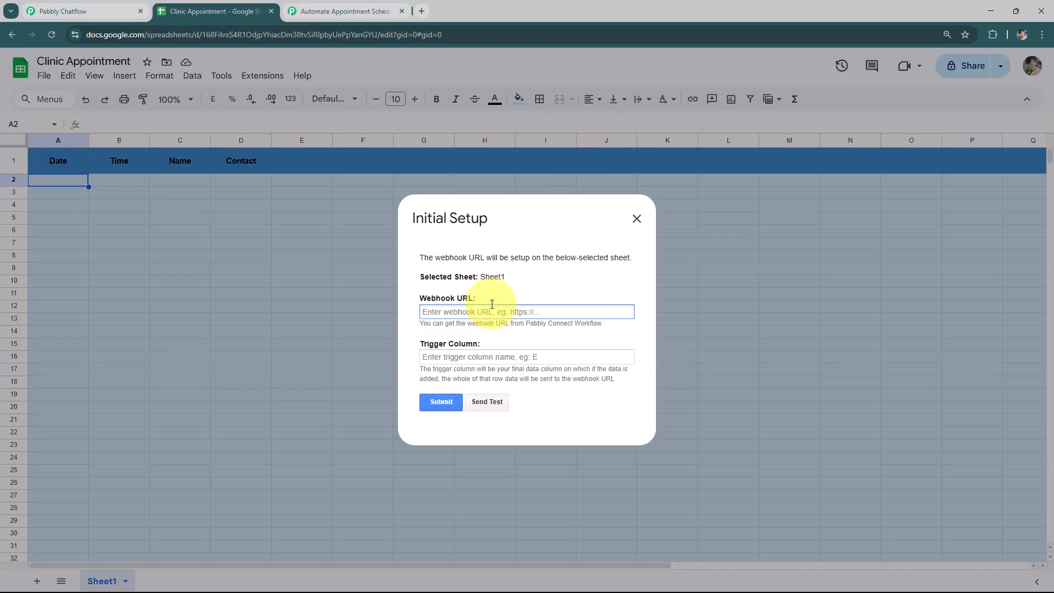
Paste the webhook URL, set the trigger column to D, submit the setup and close the dialog
click(482, 356)
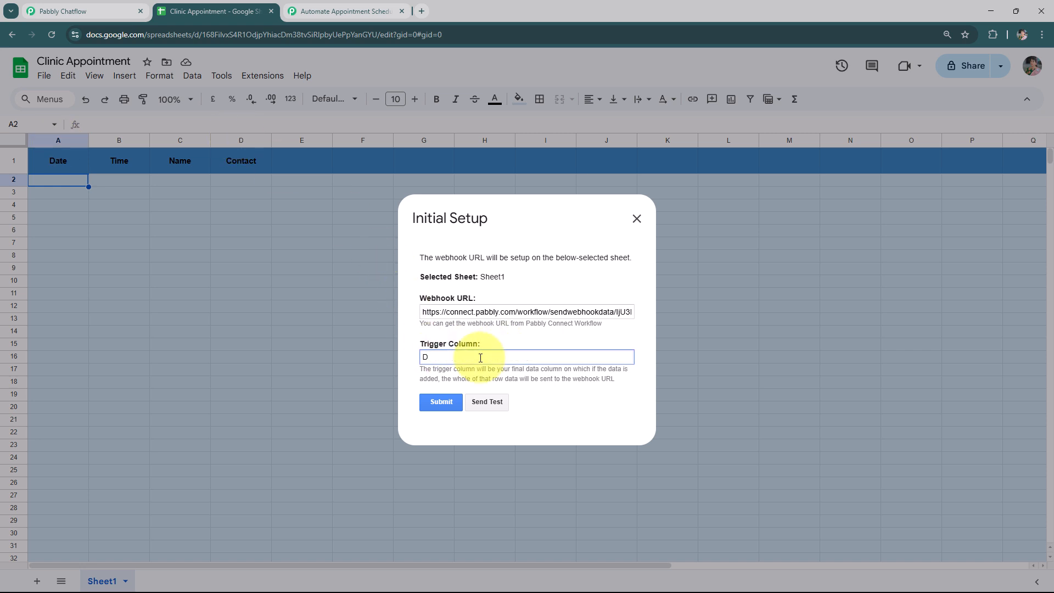
click(433, 404)
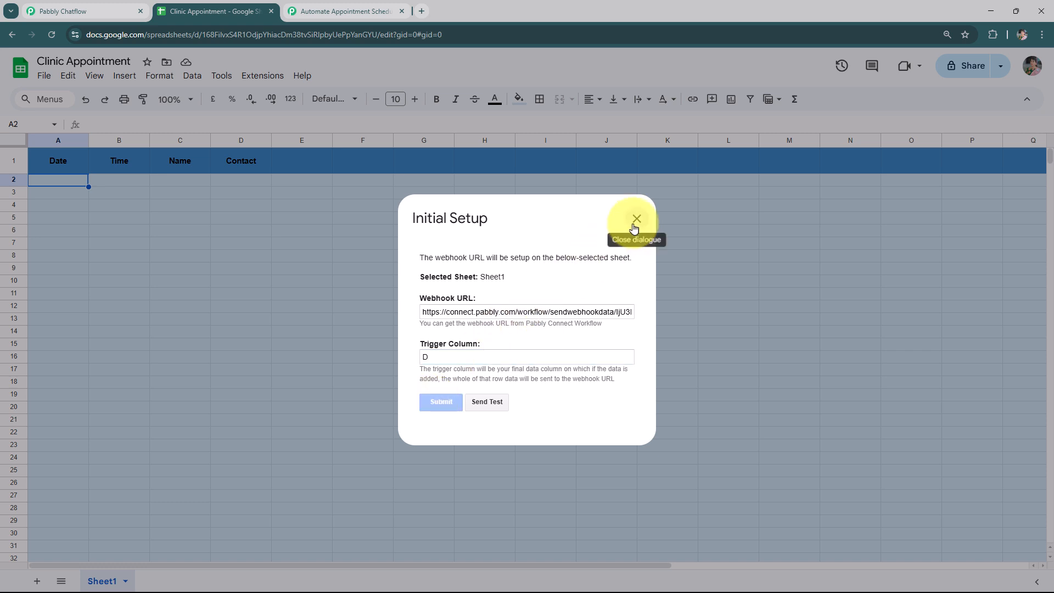
scroll(571, 303, down, 1)
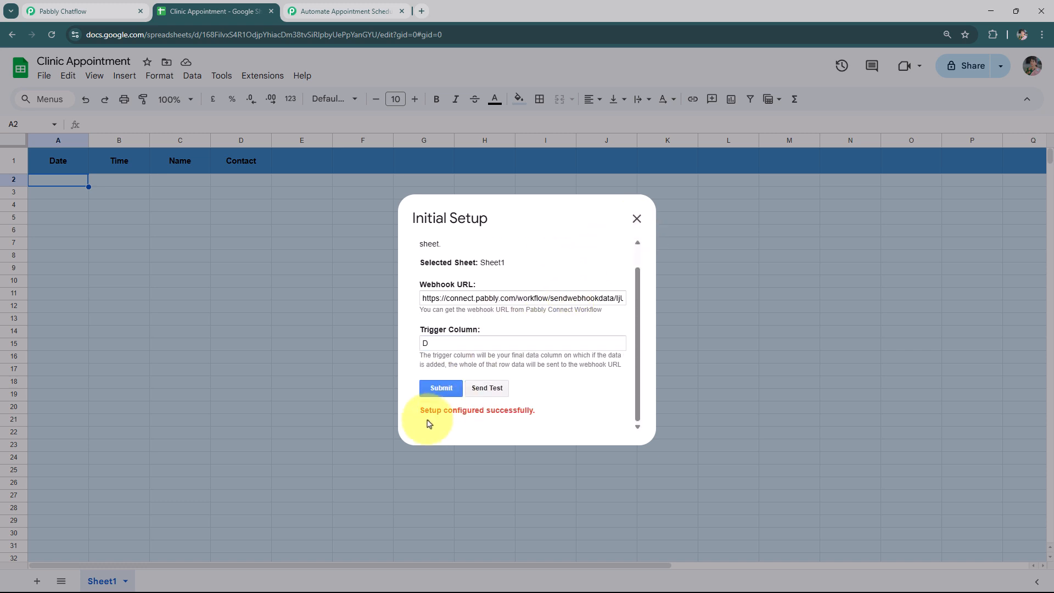
click(638, 216)
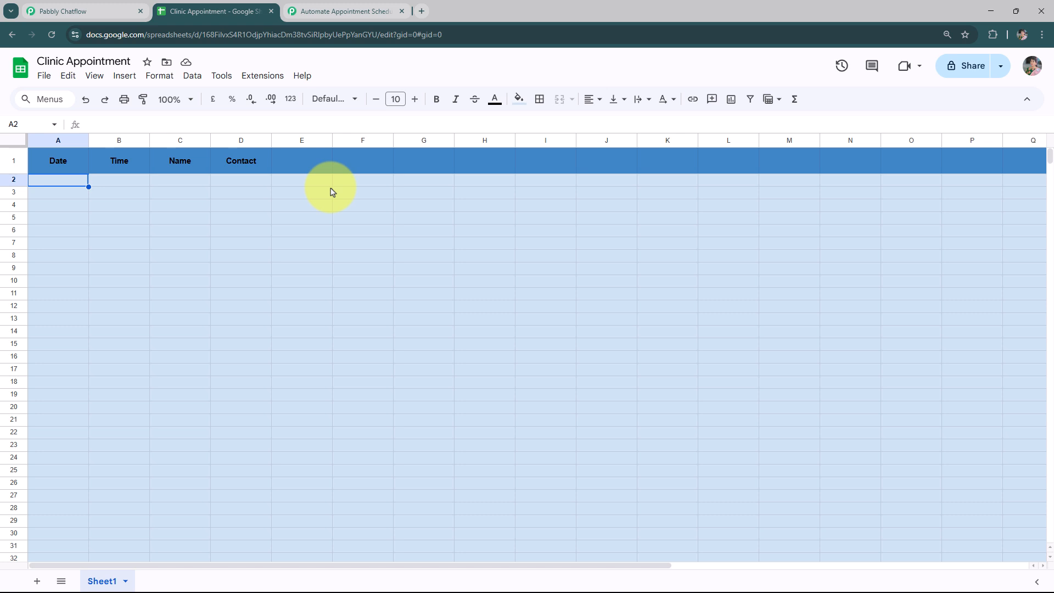
Enable Send On Event in the Pabbly Connect Webhooks add-on
click(257, 76)
mouse_move(287, 214)
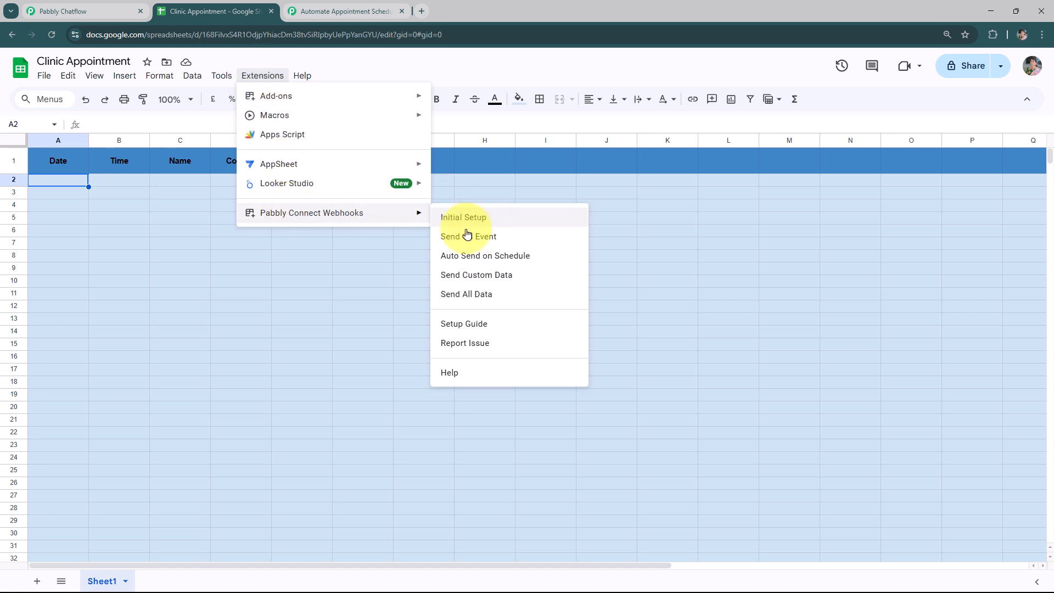
click(497, 237)
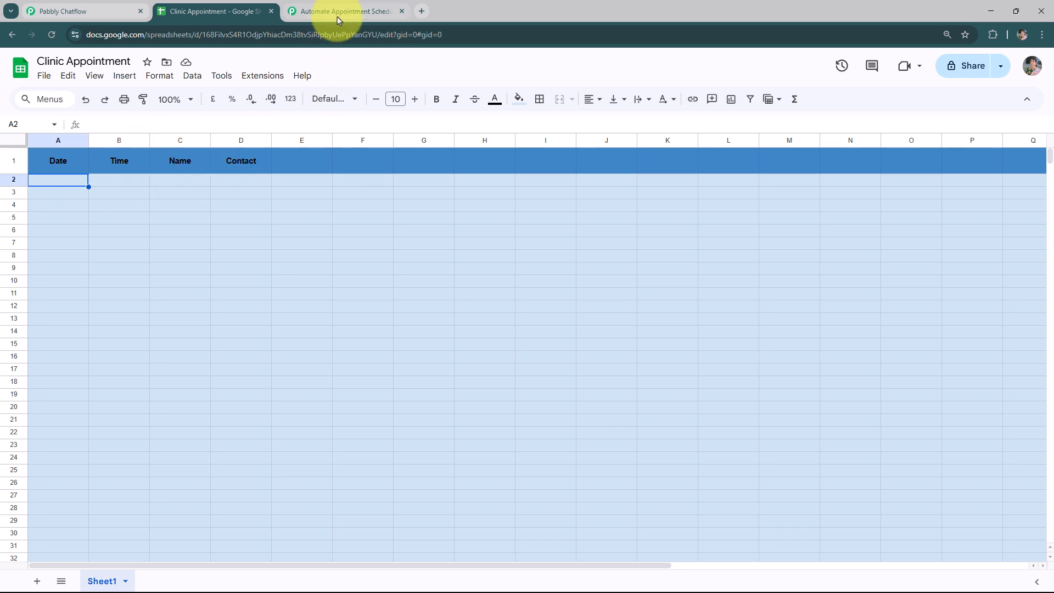
Review the captured webhook response fields in the Pabbly Connect trigger setup, then close the panel
click(321, 11)
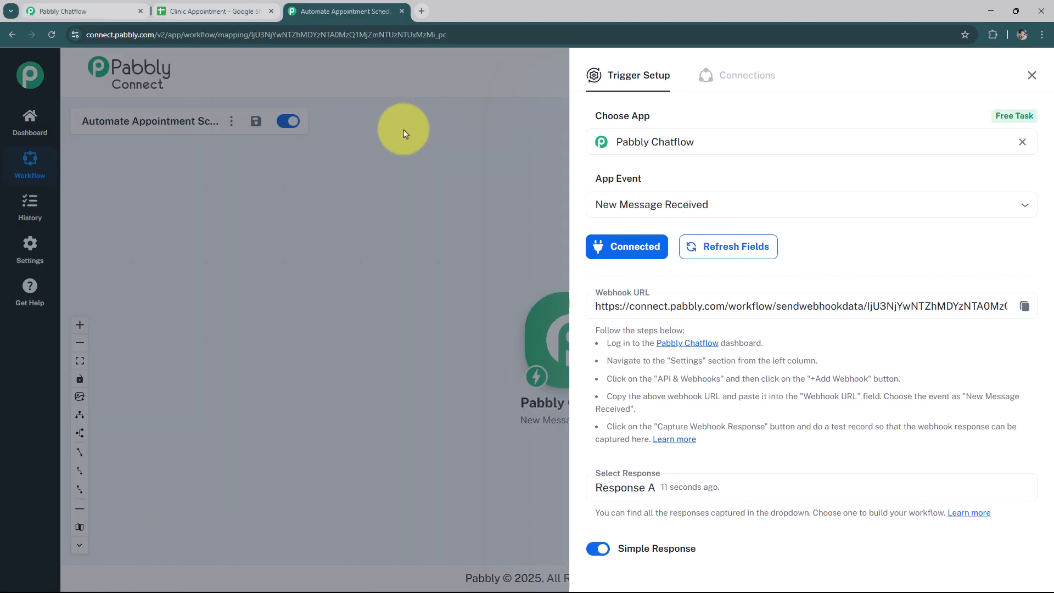
scroll(594, 377, down, 2)
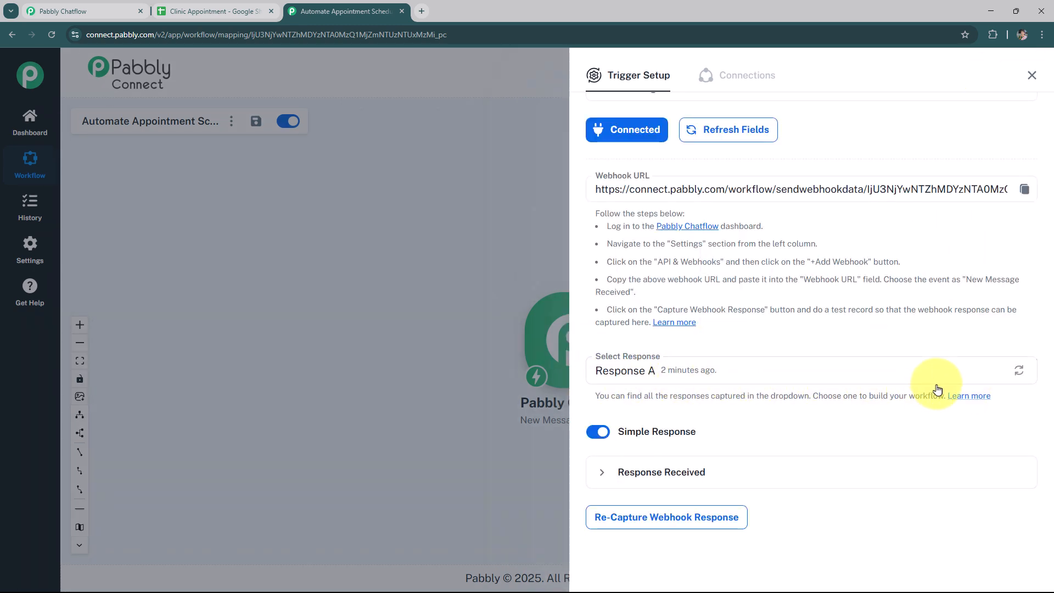
click(794, 471)
scroll(798, 434, down, 3)
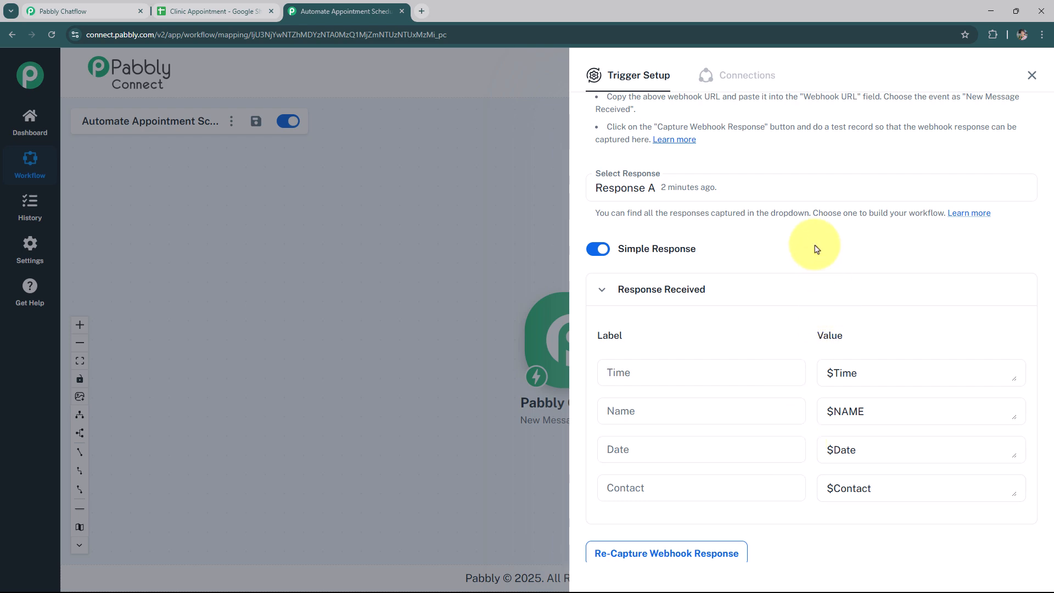
scroll(824, 225, up, 4)
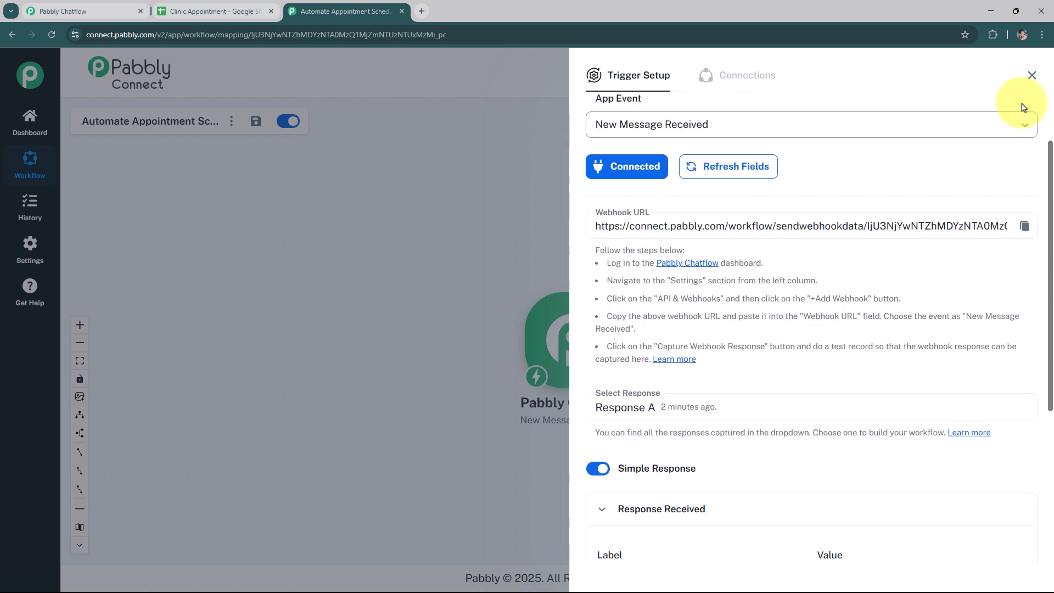
click(1033, 74)
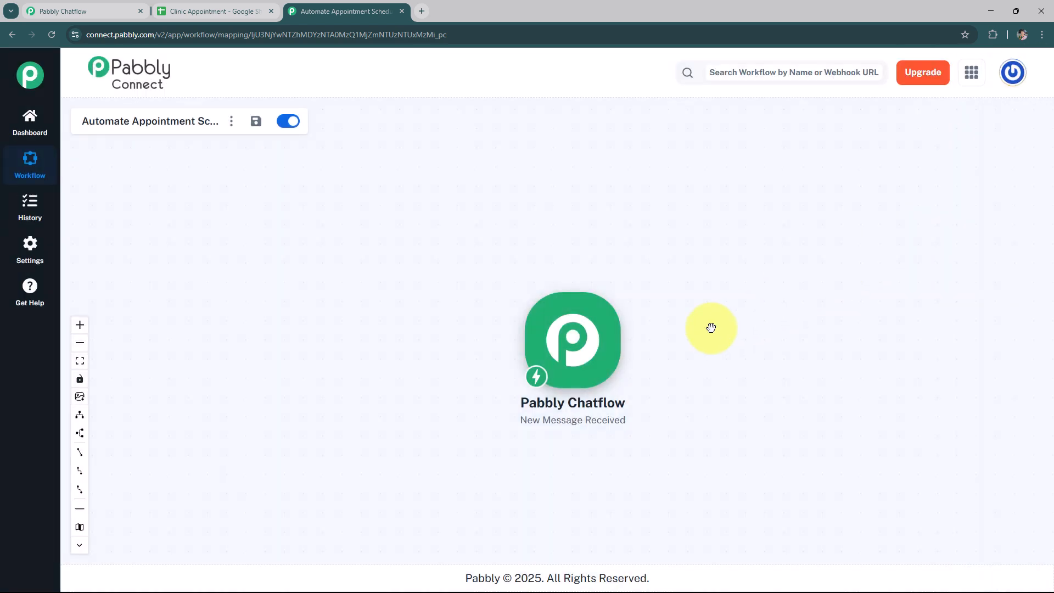
Add a Google Sheets action with the Add New Row event and start connecting it
click(630, 342)
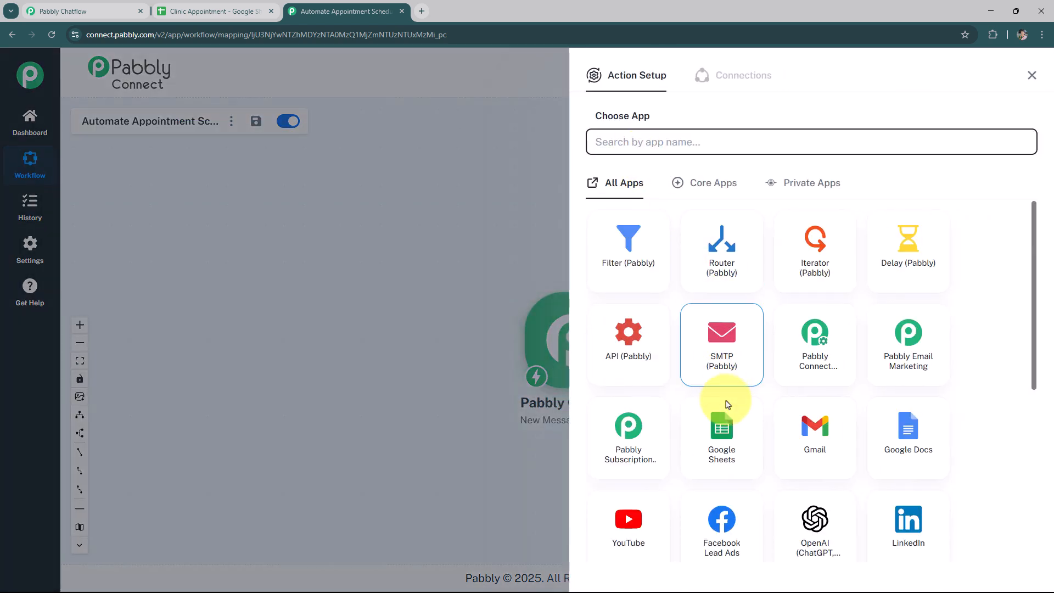
click(724, 431)
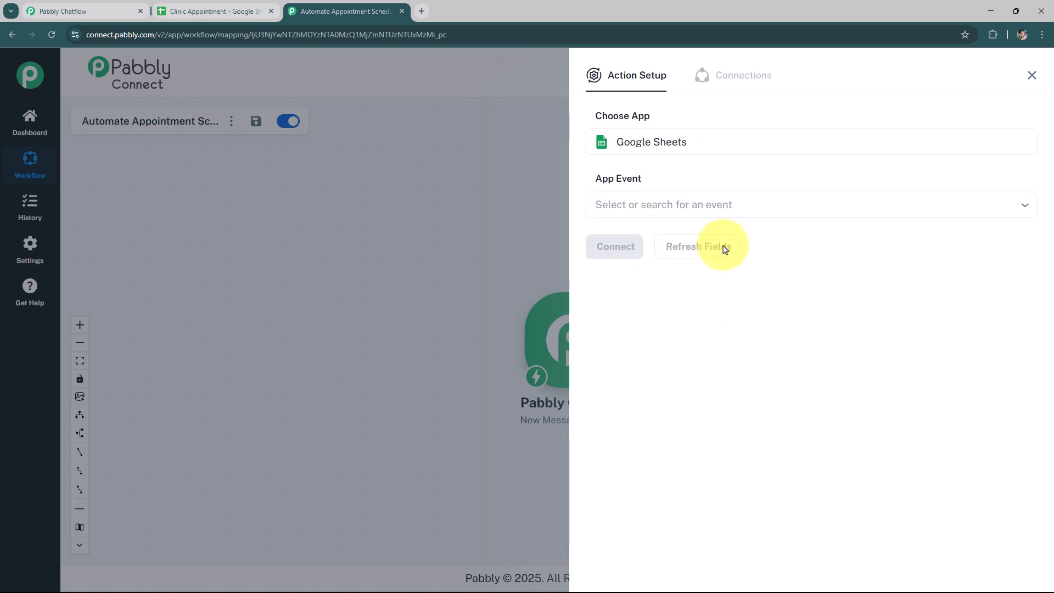
click(668, 209)
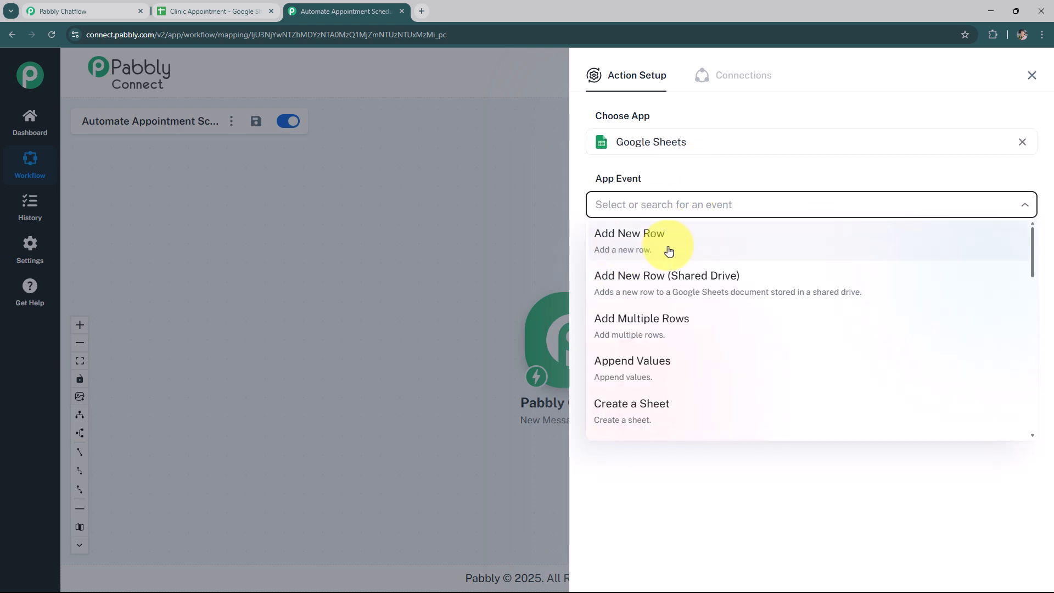
click(703, 251)
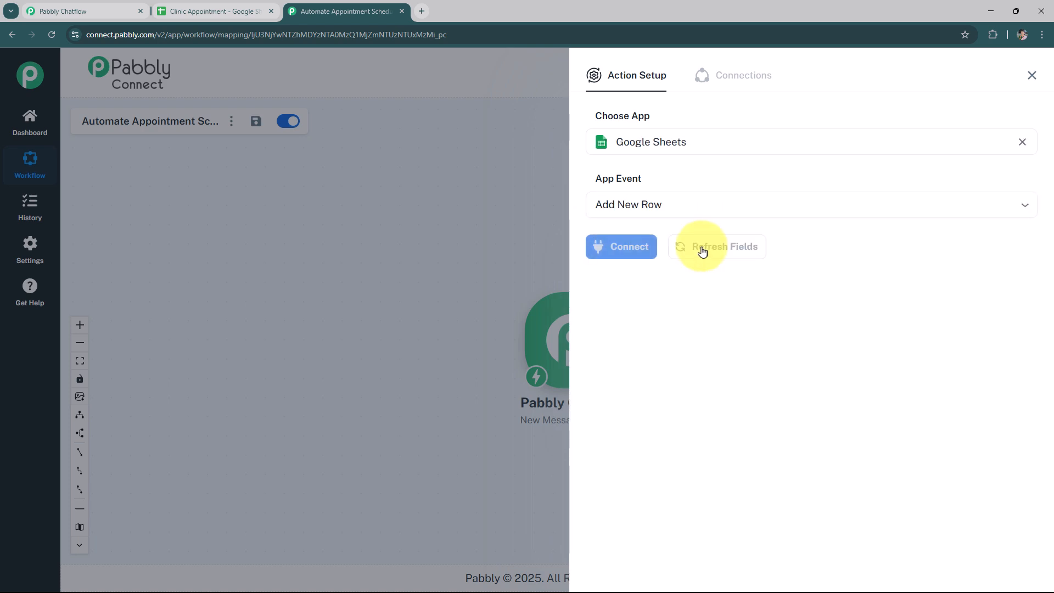
click(610, 246)
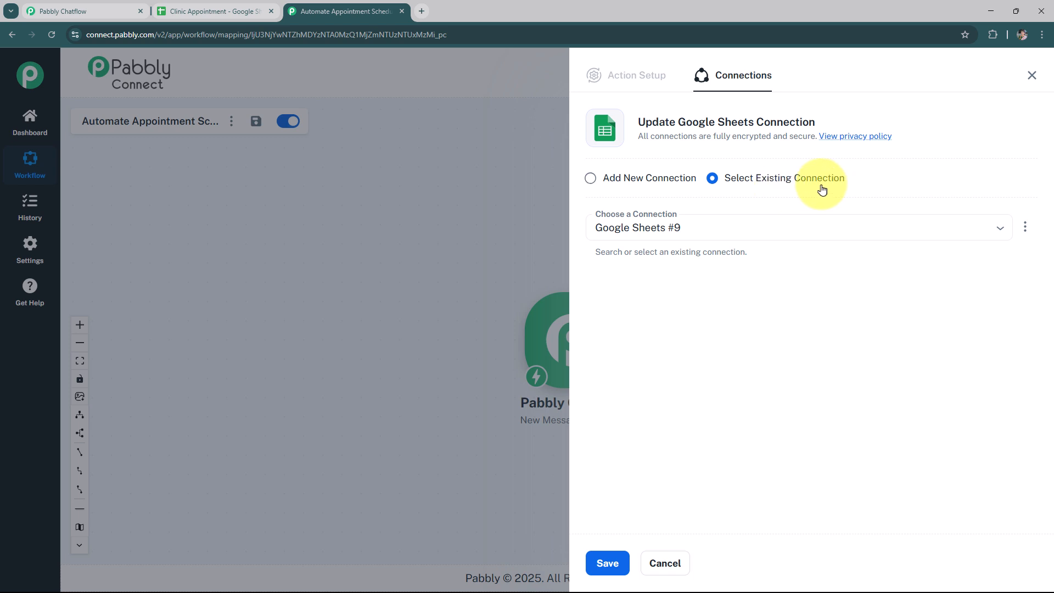
Add a new Google Sheets connection and authorize it by signing in with the Google account
click(591, 179)
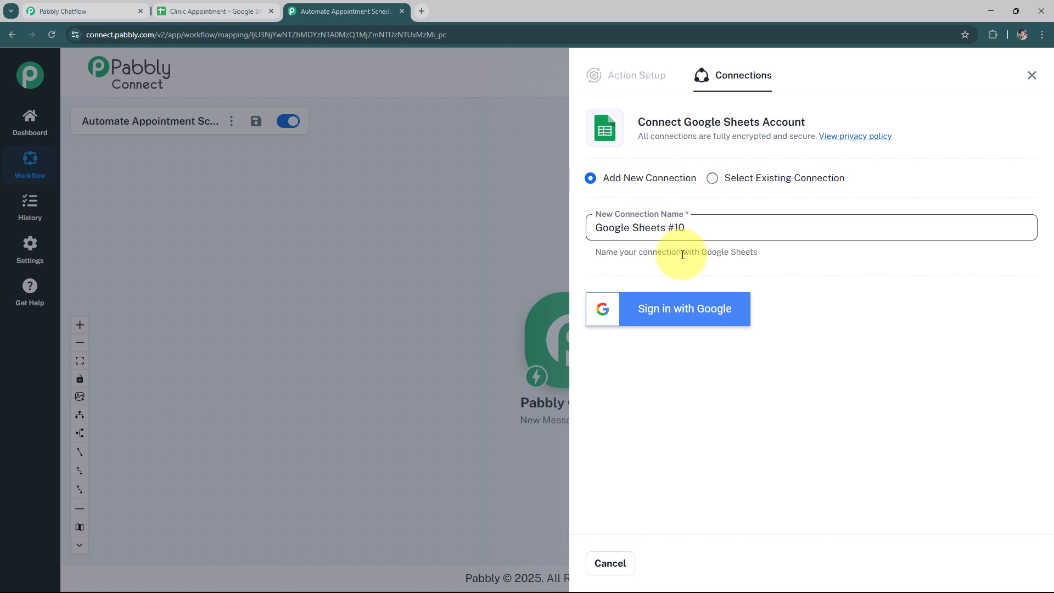
click(717, 316)
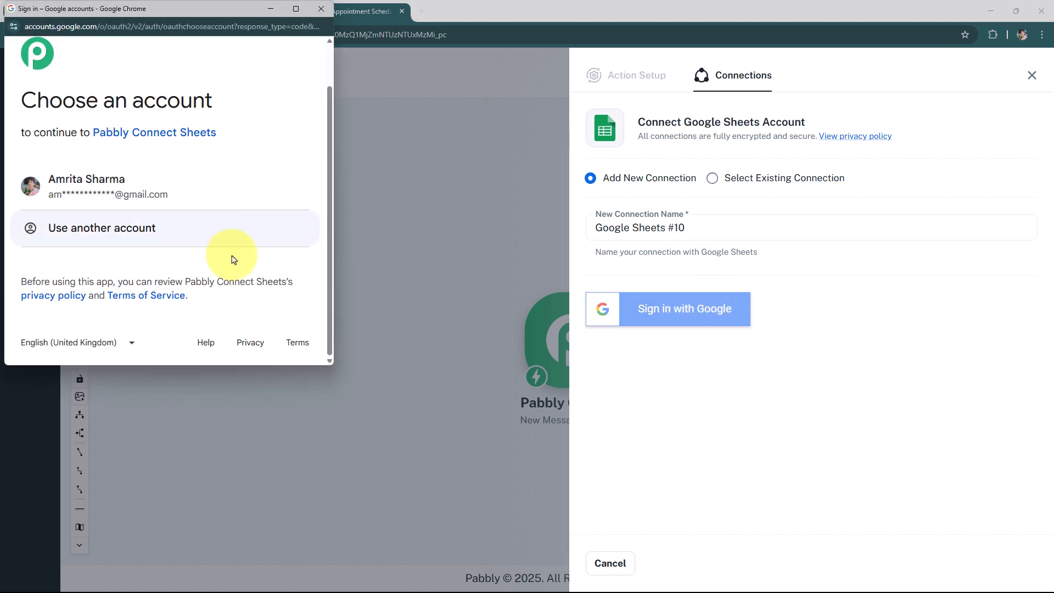
scroll(235, 245, down, 1)
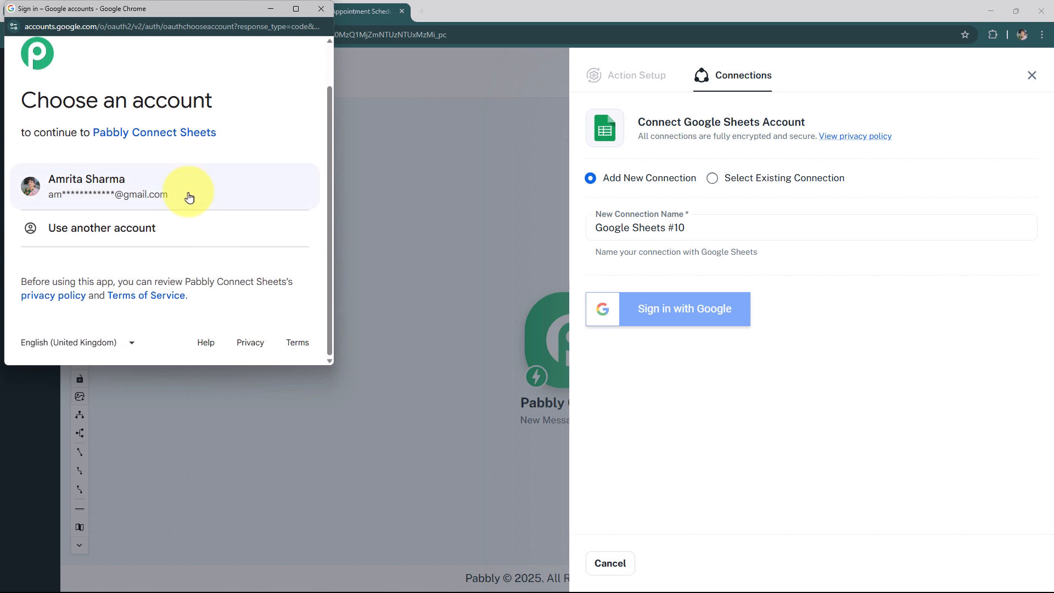
click(254, 192)
scroll(245, 264, down, 5)
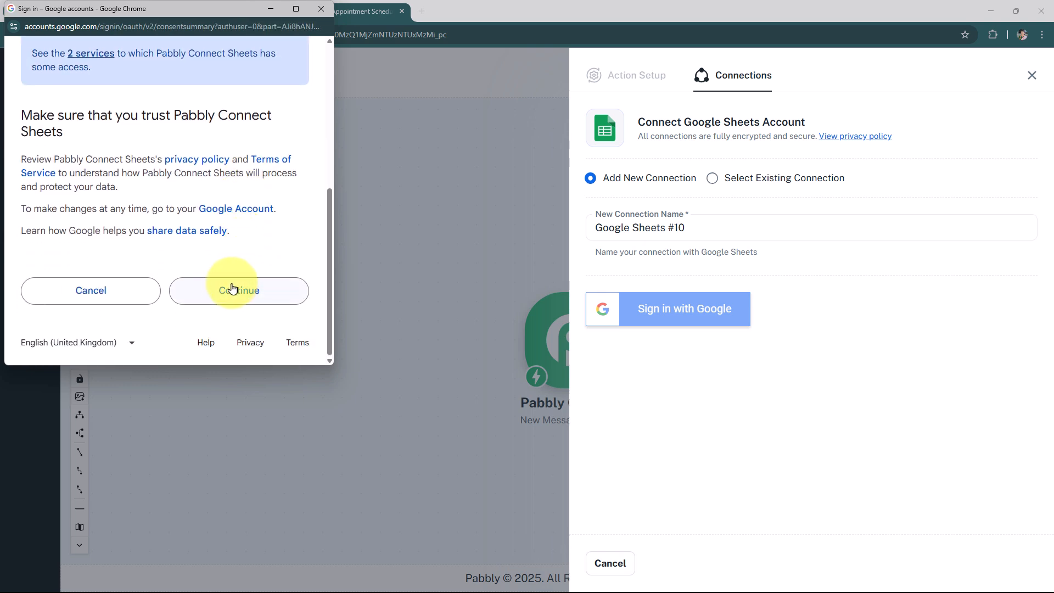
click(232, 288)
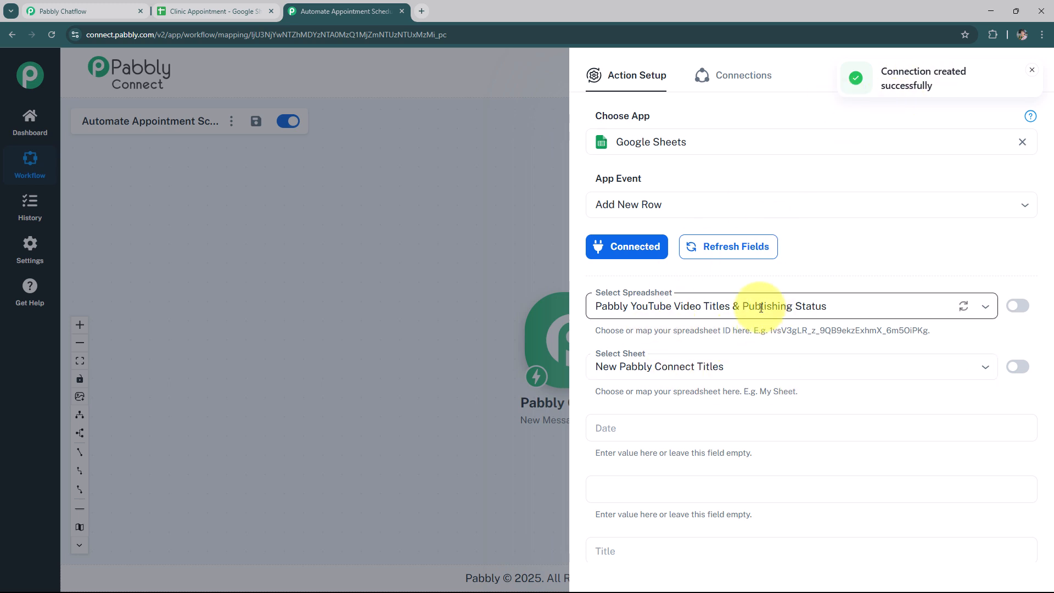
Refresh the spreadsheet list and select the Clinic Appointment spreadsheet with Sheet1
click(965, 308)
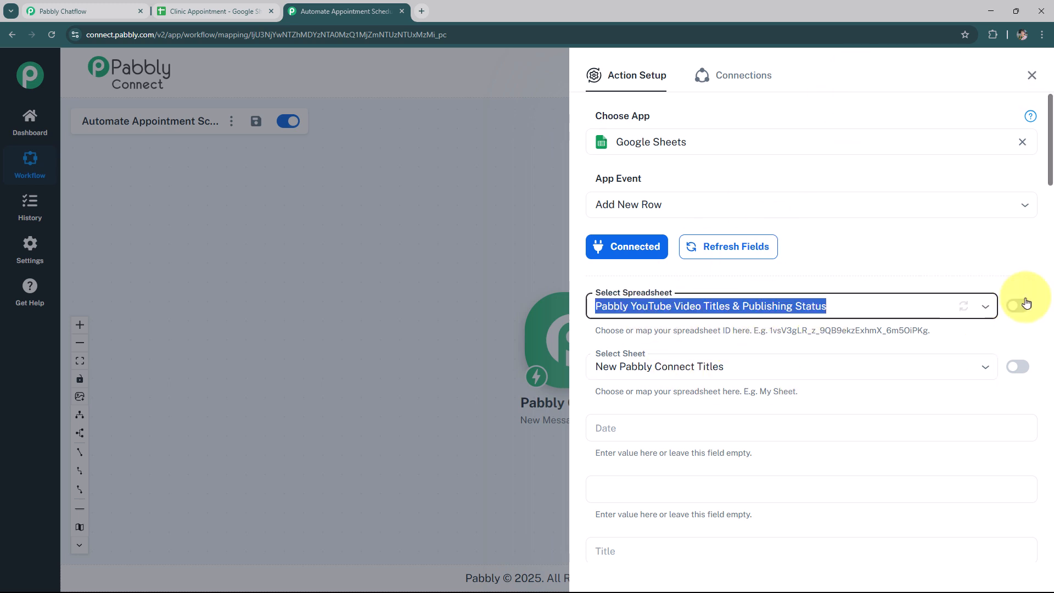
click(985, 306)
click(666, 363)
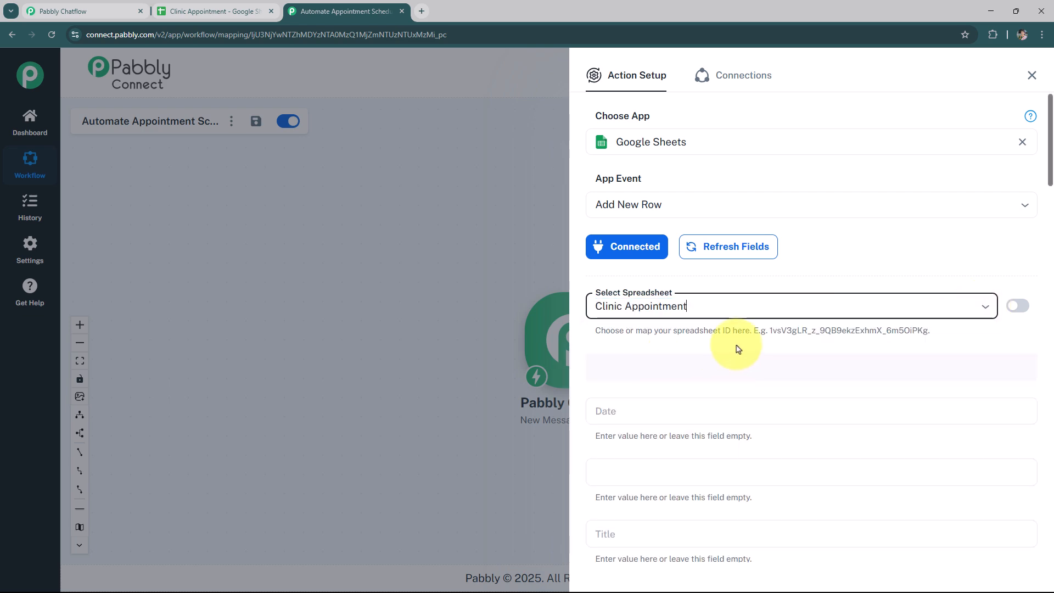
scroll(824, 399, down, 2)
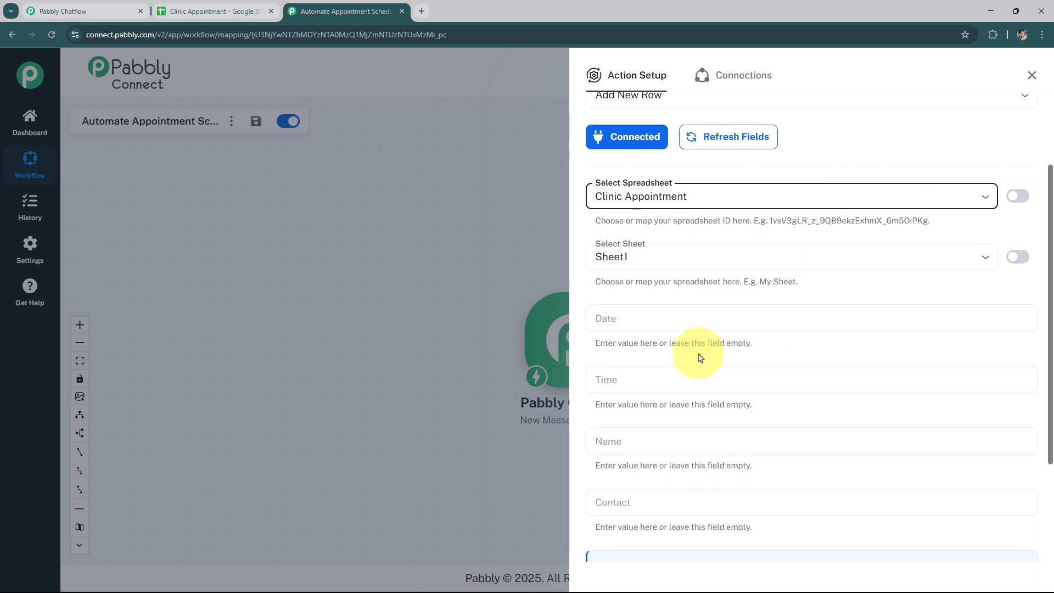
Map the Date and Time columns to the Chatflow Date and Time fields
click(756, 319)
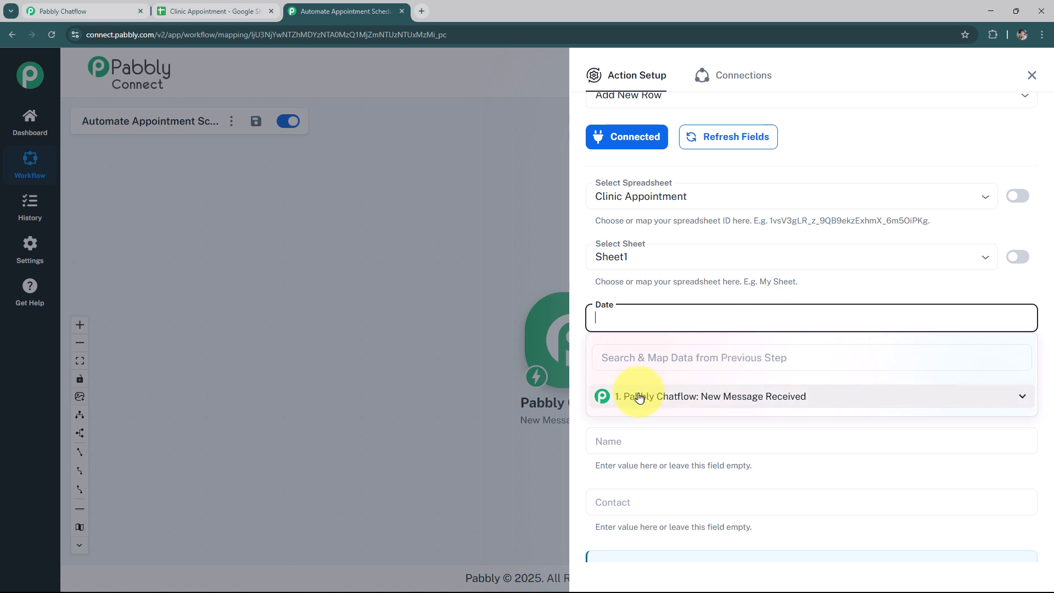
click(746, 403)
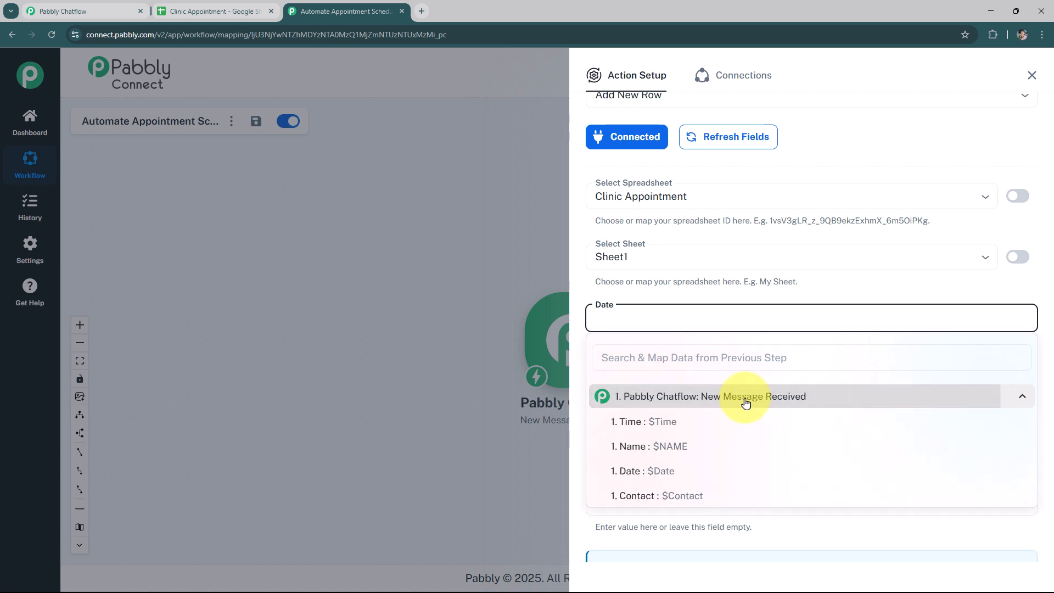
click(669, 474)
click(577, 369)
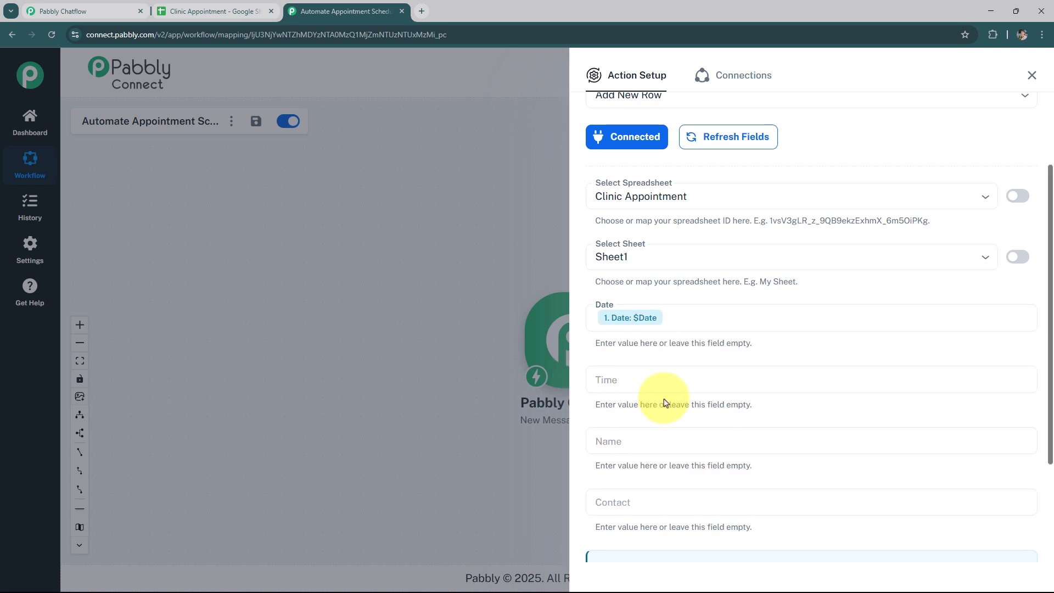
click(664, 384)
click(662, 459)
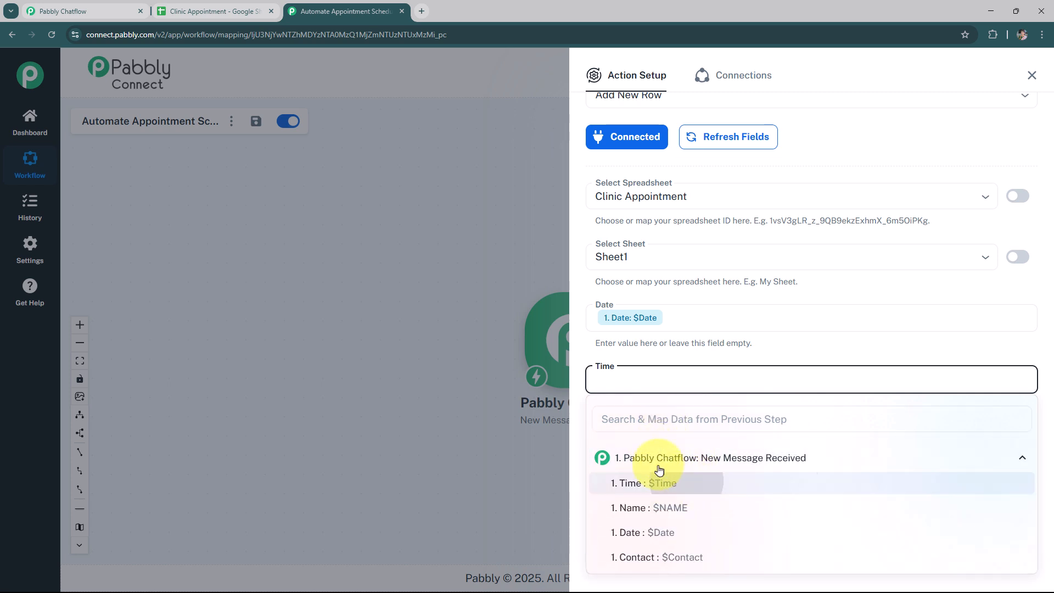
click(667, 484)
click(568, 450)
Map the Name and Contact columns to the Chatflow NAME and Contact fields
click(618, 446)
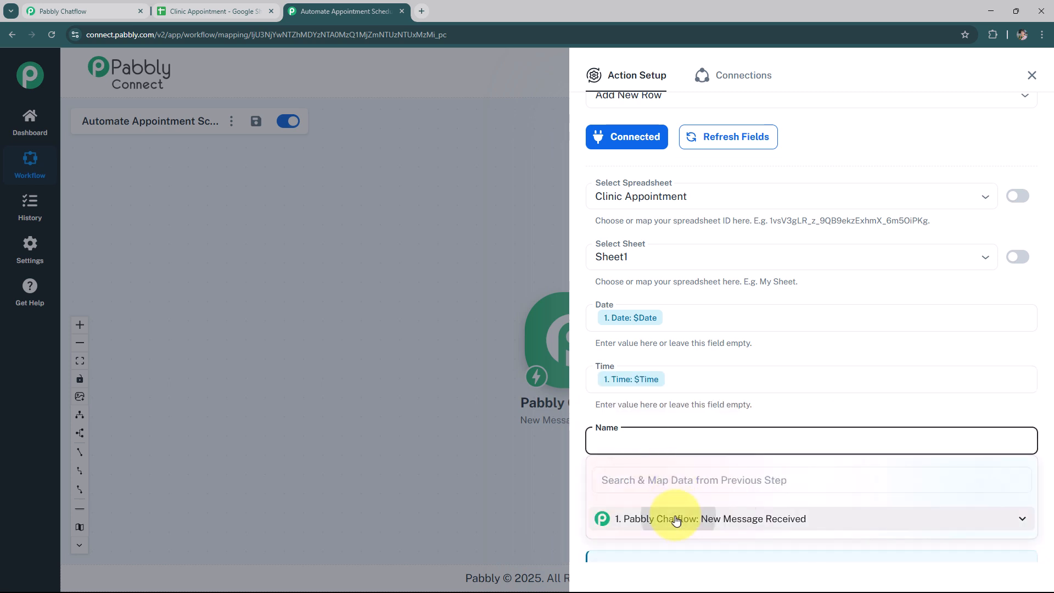
click(705, 568)
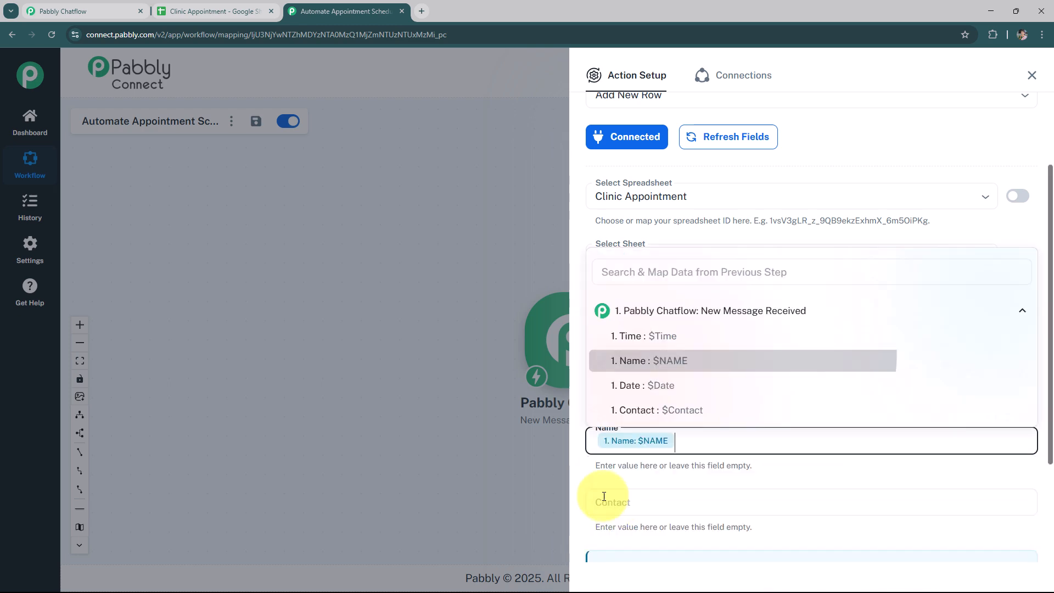
click(583, 471)
click(635, 502)
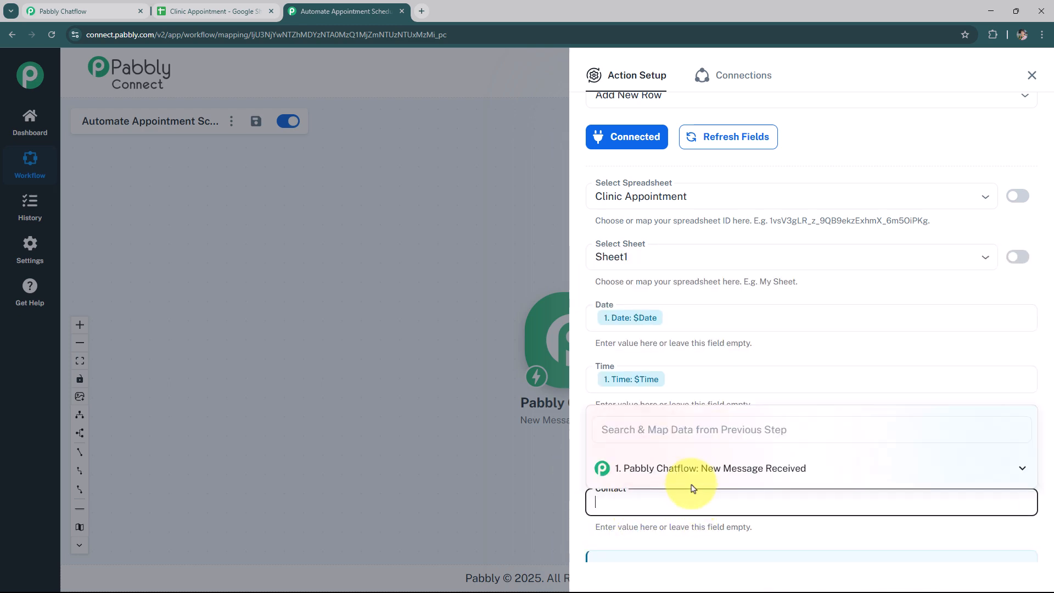
click(670, 471)
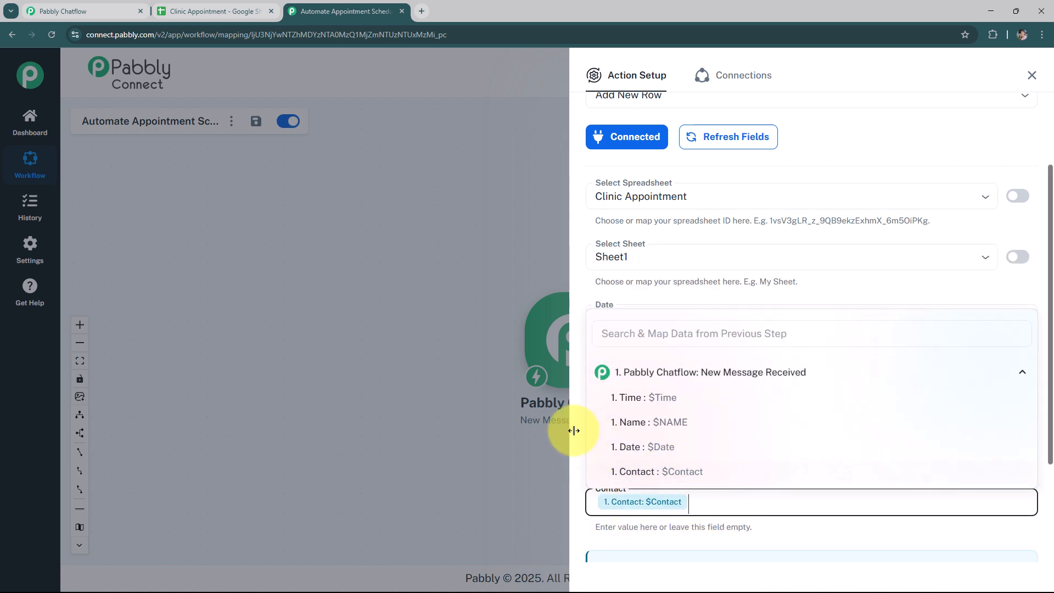
click(571, 430)
Save the Google Sheets action and send a test request
scroll(704, 449, down, 3)
click(714, 511)
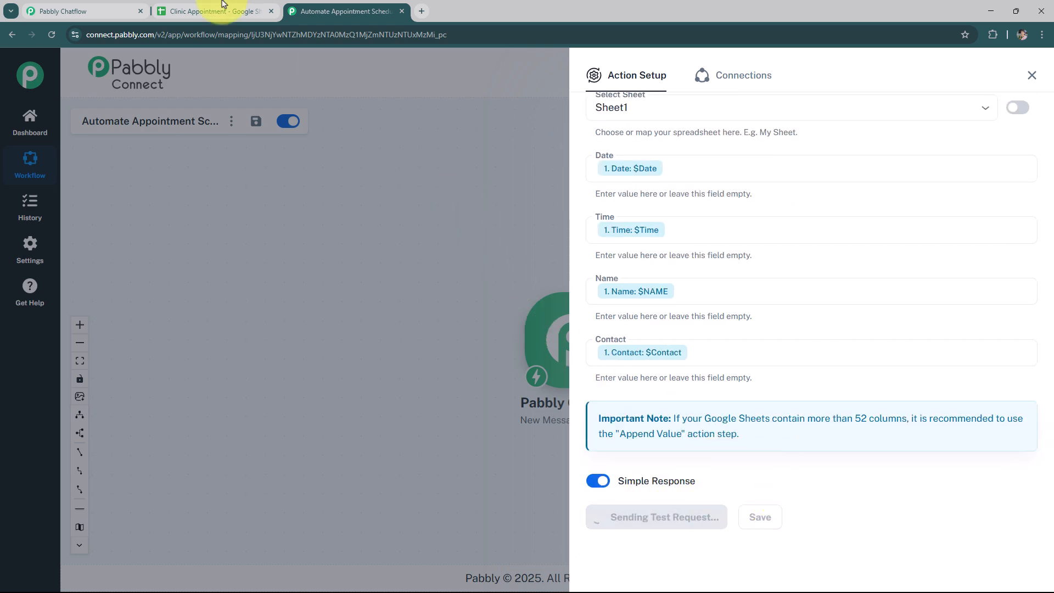
scroll(781, 291, down, 5)
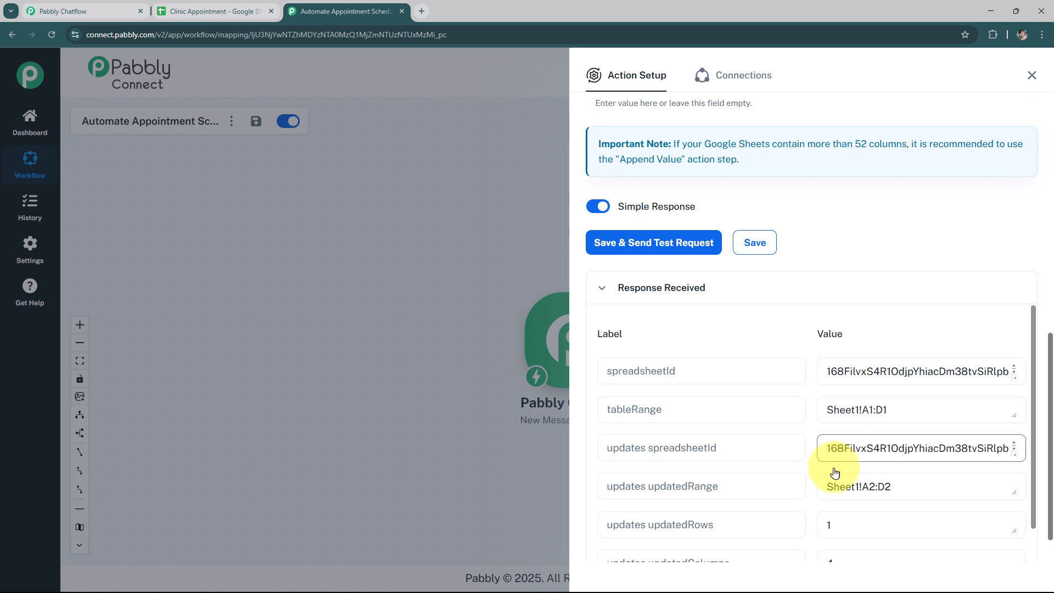
scroll(789, 470, down, 1)
drag(866, 465, 807, 465)
click(891, 199)
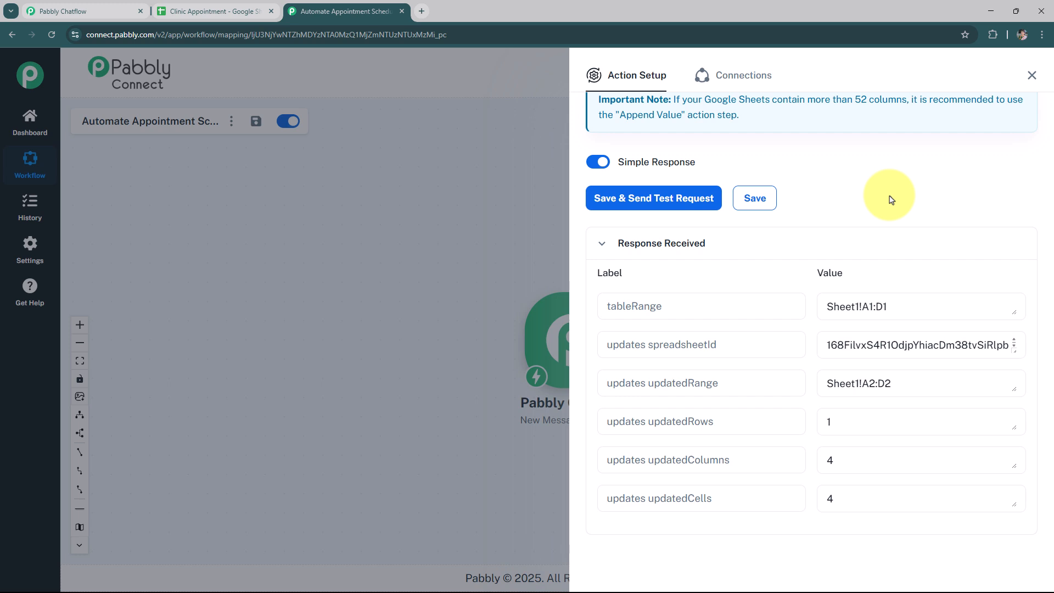
Check the test row added to the Clinic Appointment sheet, then return to the Chatflow flow
click(187, 11)
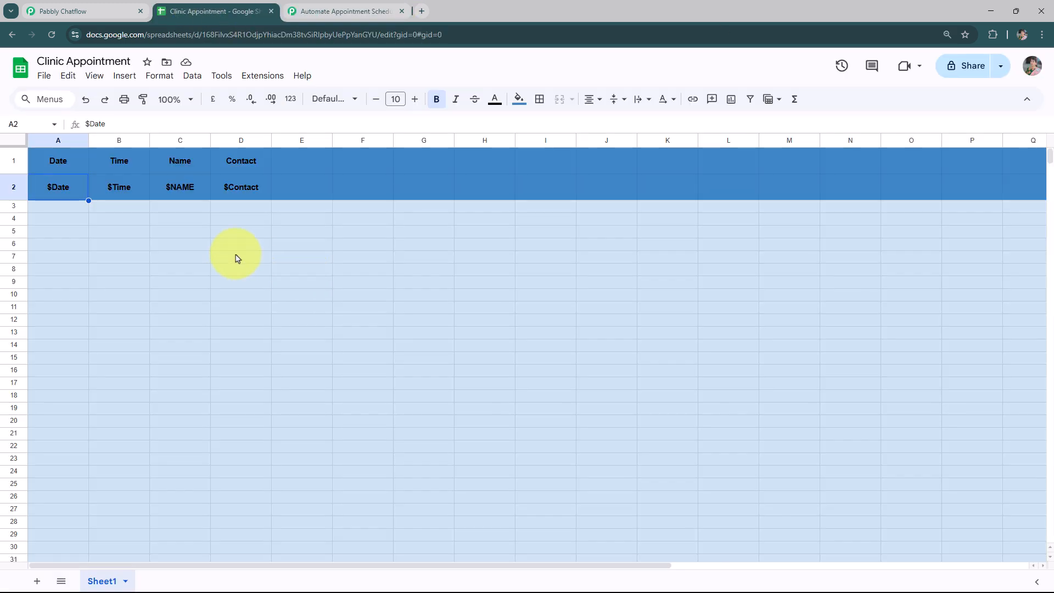
drag(41, 188, 281, 189)
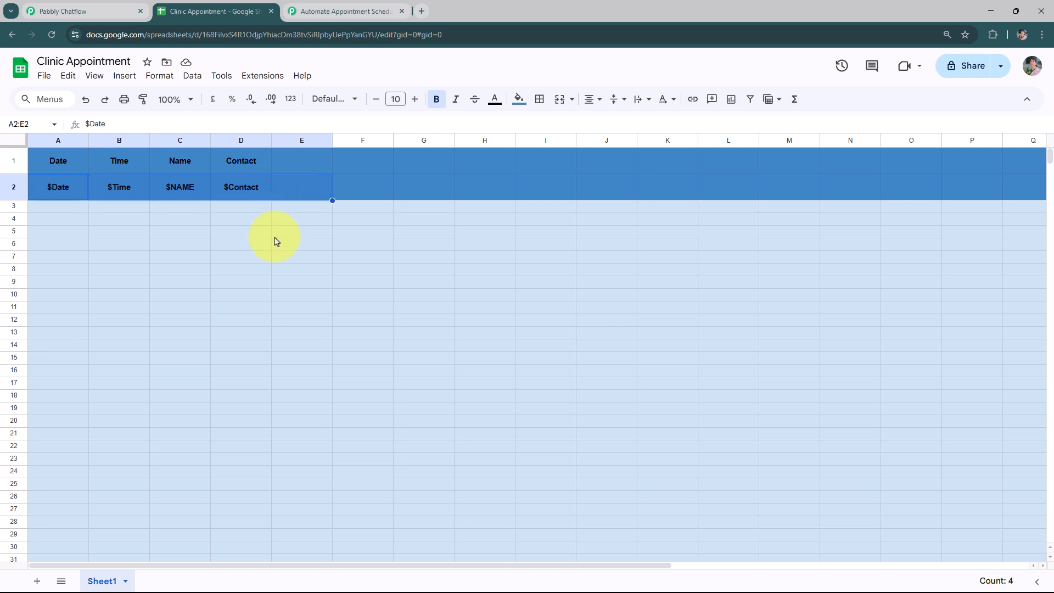
click(92, 10)
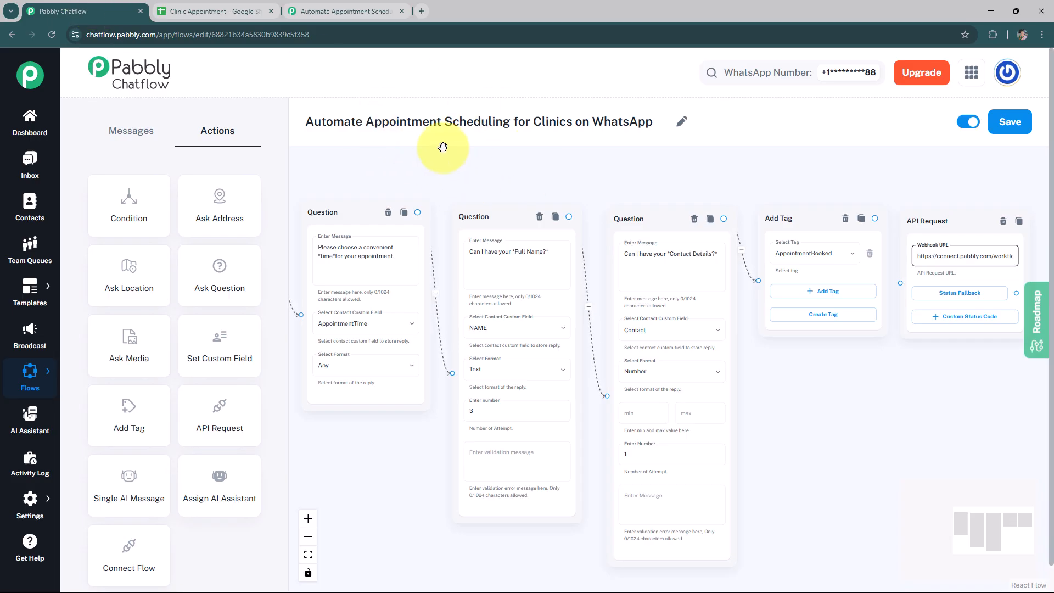
Review the final confirmation message preview at the end of the flow
drag(519, 161, 482, 165)
scroll(482, 165, down, 1)
drag(813, 263, 804, 216)
drag(770, 207, 623, 213)
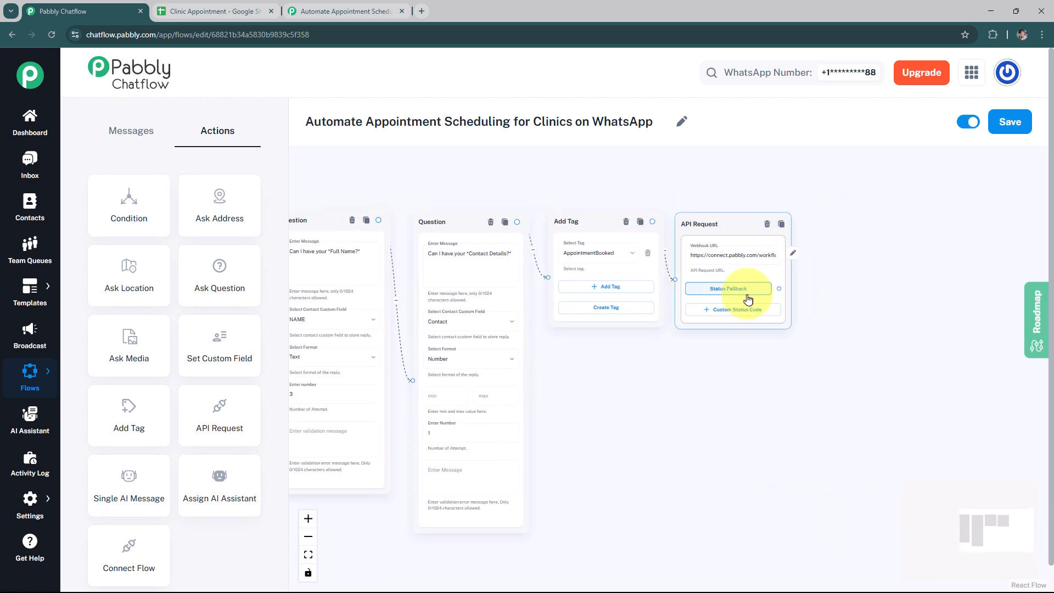
drag(781, 288, 816, 279)
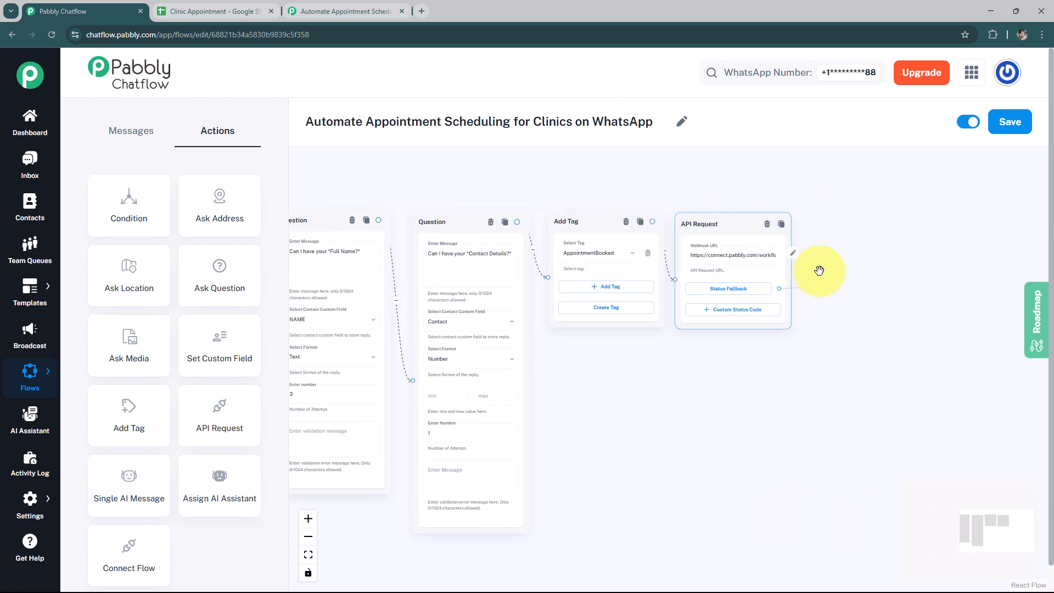
drag(831, 215, 831, 217)
click(833, 239)
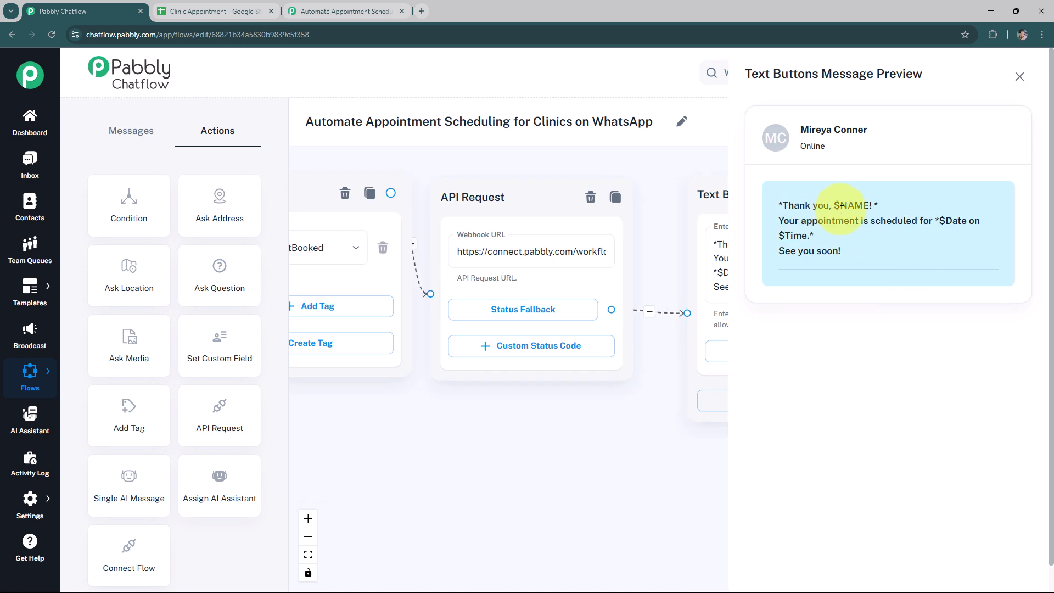
mouse_move(841, 205)
mouse_down()
mouse_move(872, 207)
mouse_move(842, 210)
mouse_up()
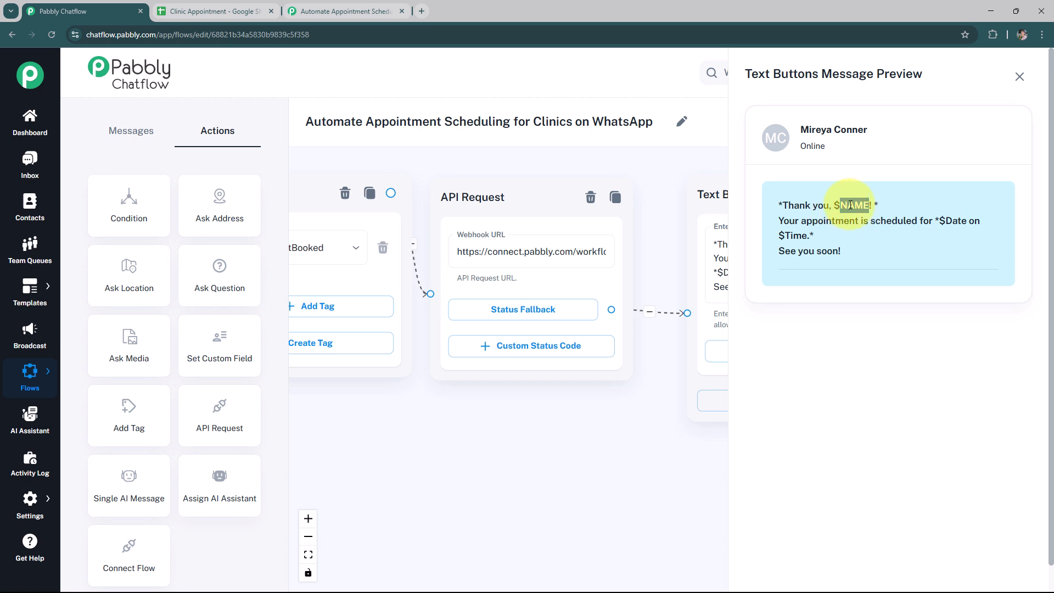
click(890, 205)
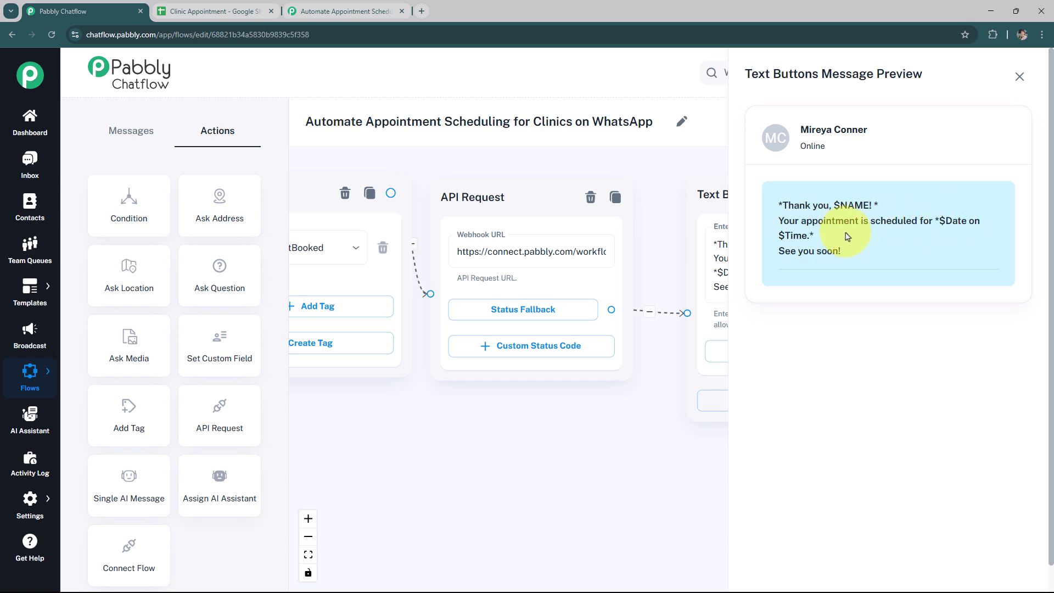
drag(942, 220, 867, 235)
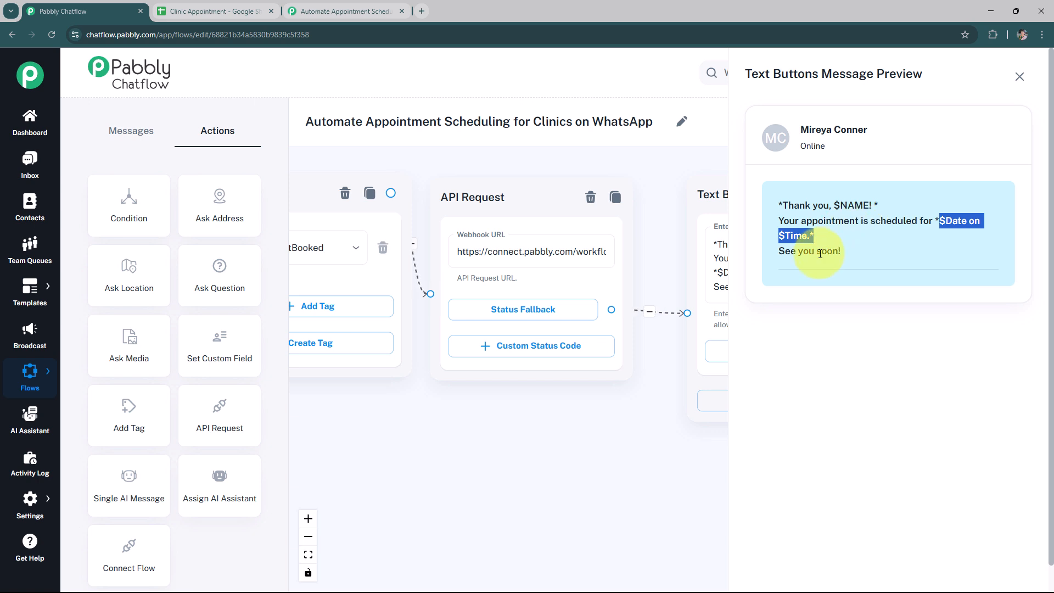
click(1020, 76)
Save the appointment scheduling flow
drag(544, 421, 674, 431)
scroll(597, 424, down, 2)
drag(595, 430, 811, 373)
scroll(653, 400, down, 1)
scroll(750, 383, down, 1)
scroll(793, 387, down, 2)
scroll(783, 365, up, 1)
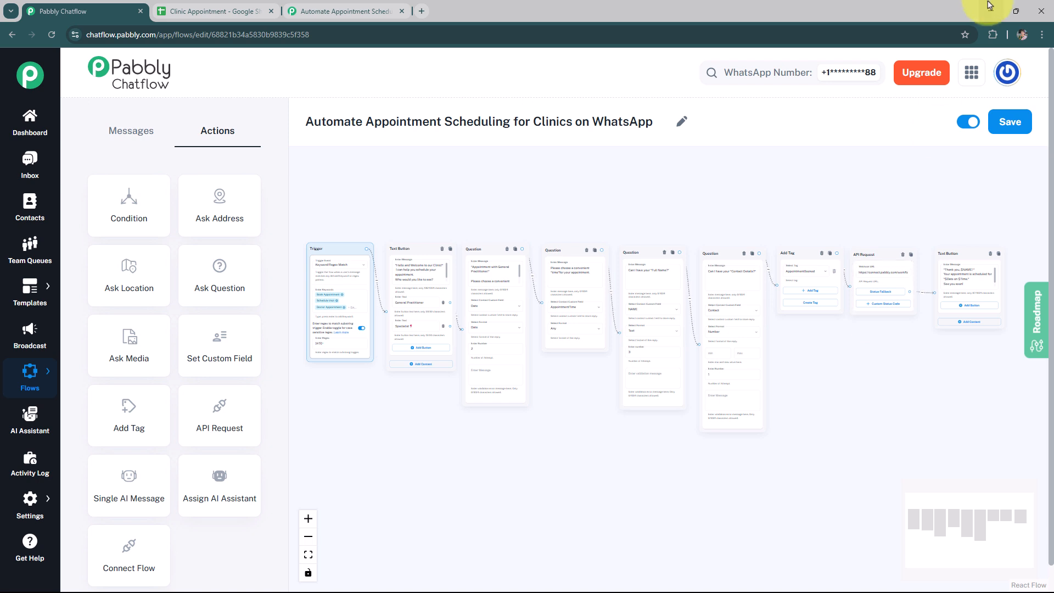
click(995, 123)
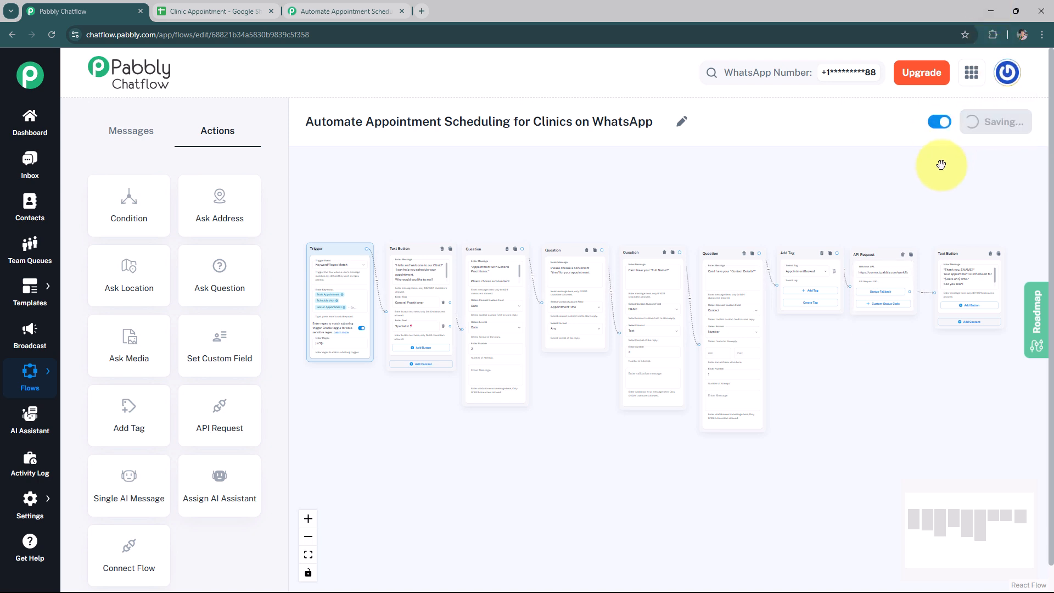